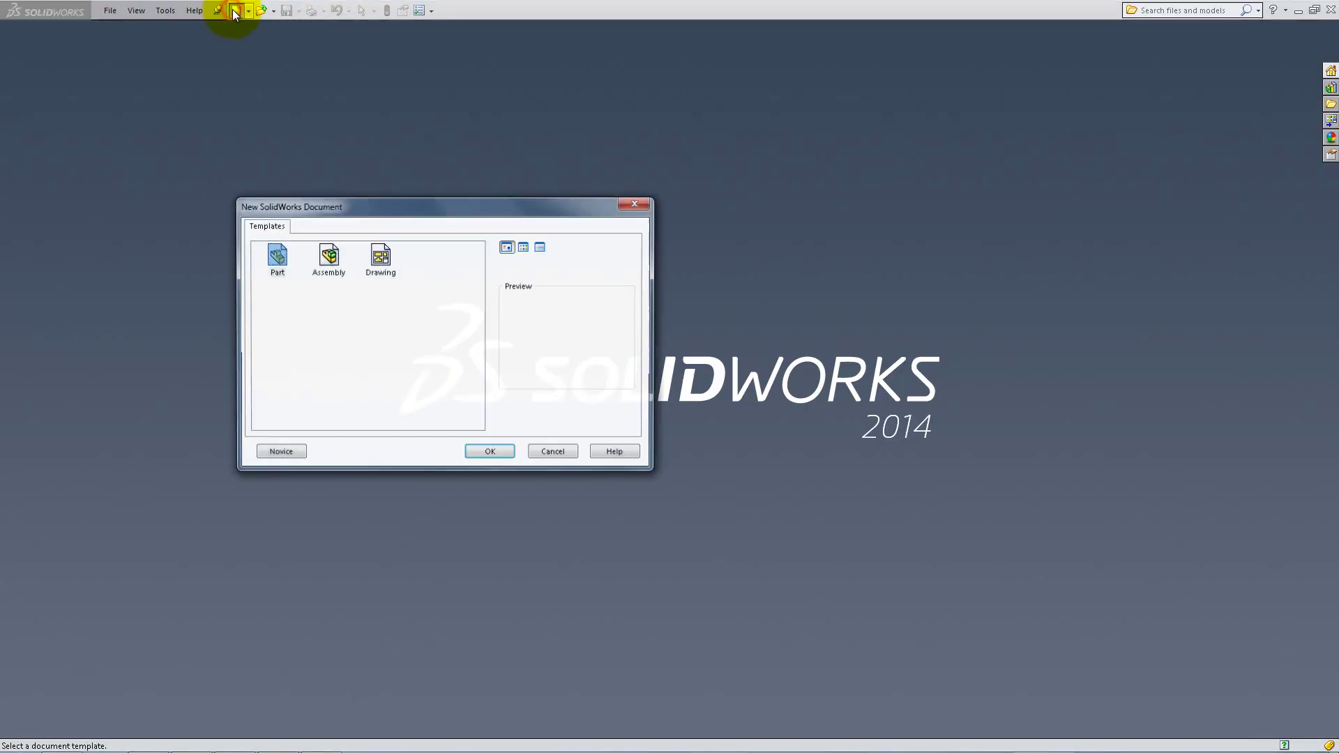
Step: Create a new assembly and insert two Short C-channel parts
{"action": "double_click", "coordinate": [318, 264]}
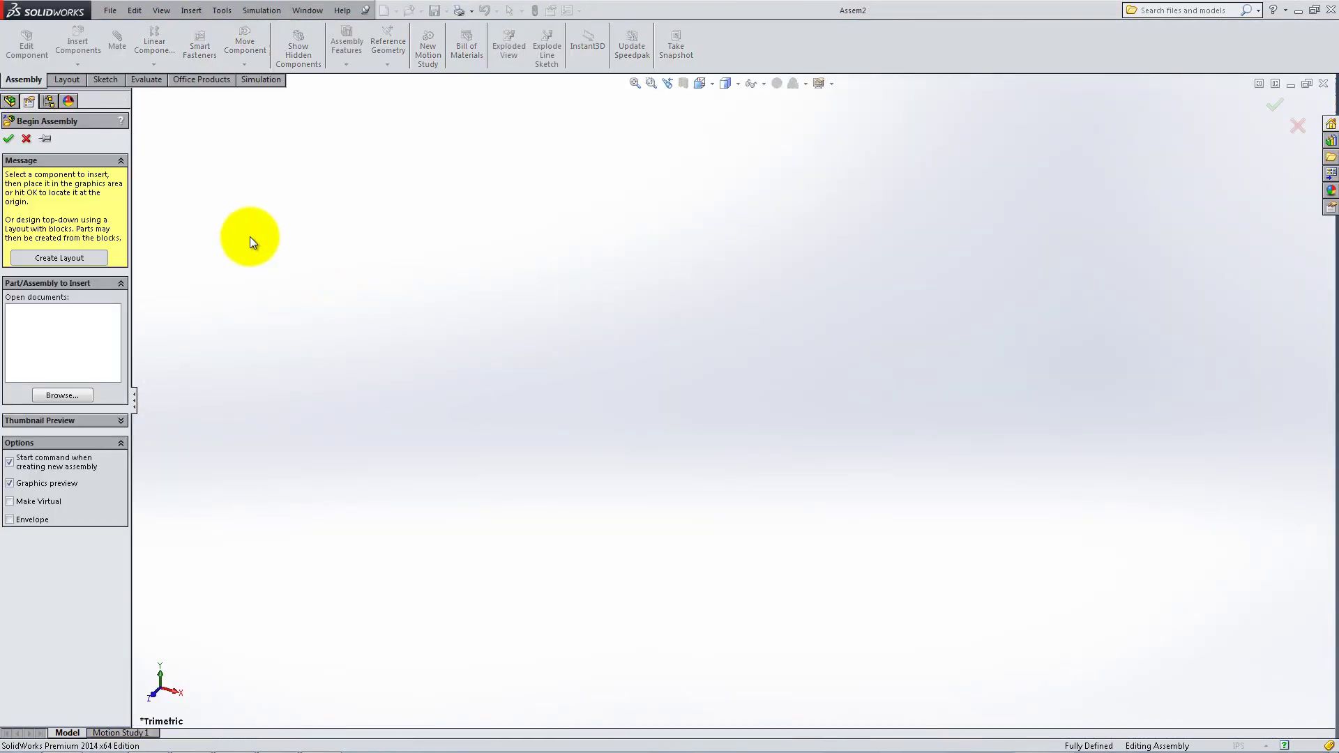
{"action": "left_click", "coordinate": [63, 394]}
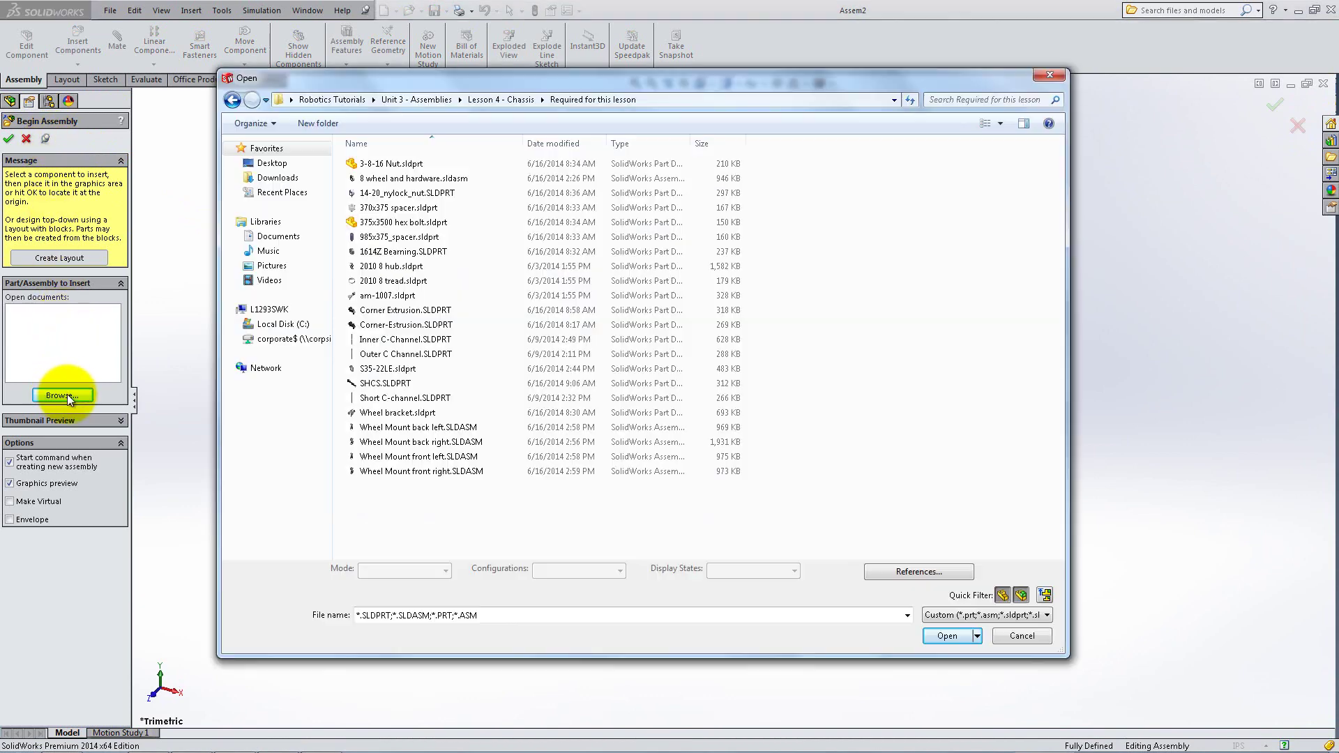
{"action": "double_click", "coordinate": [386, 398]}
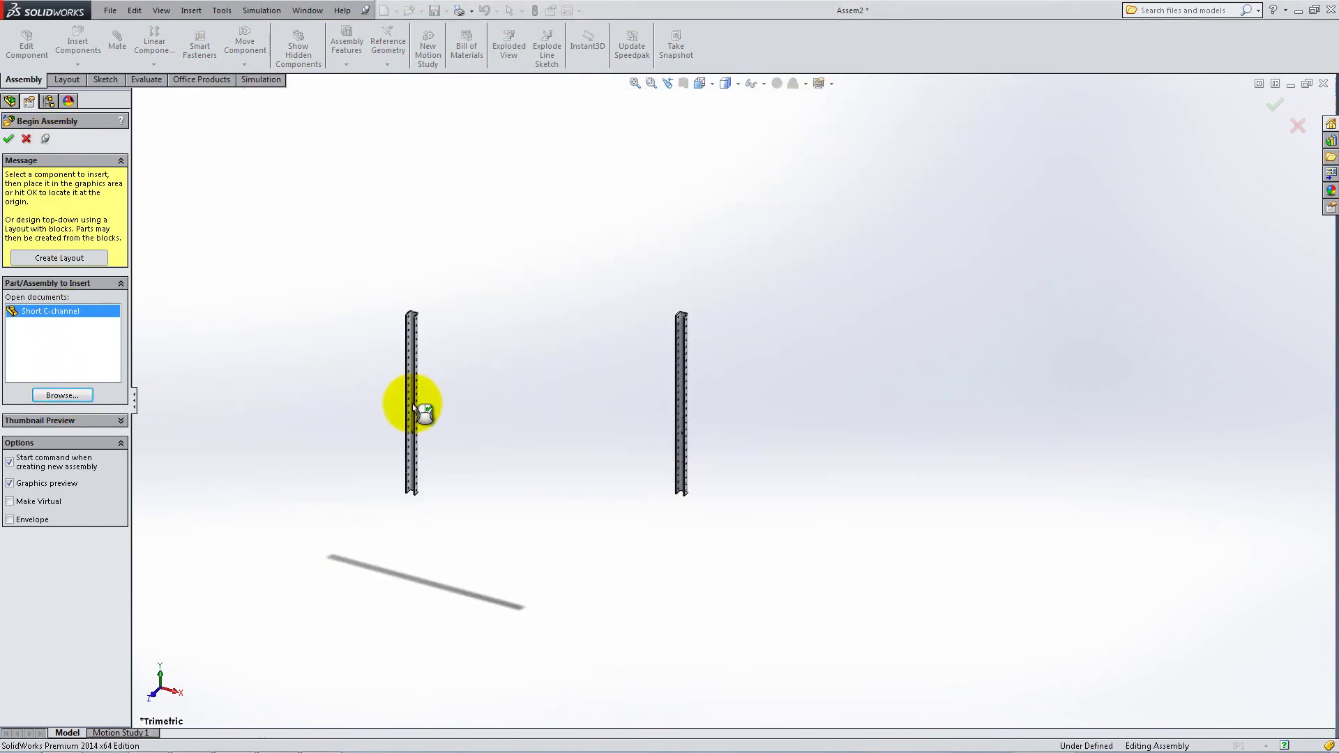
{"action": "left_click", "coordinate": [638, 402]}
Step: Insert two Outer C Channel parts and set Short C-channel<1> to Float
{"action": "left_click", "coordinate": [91, 385]}
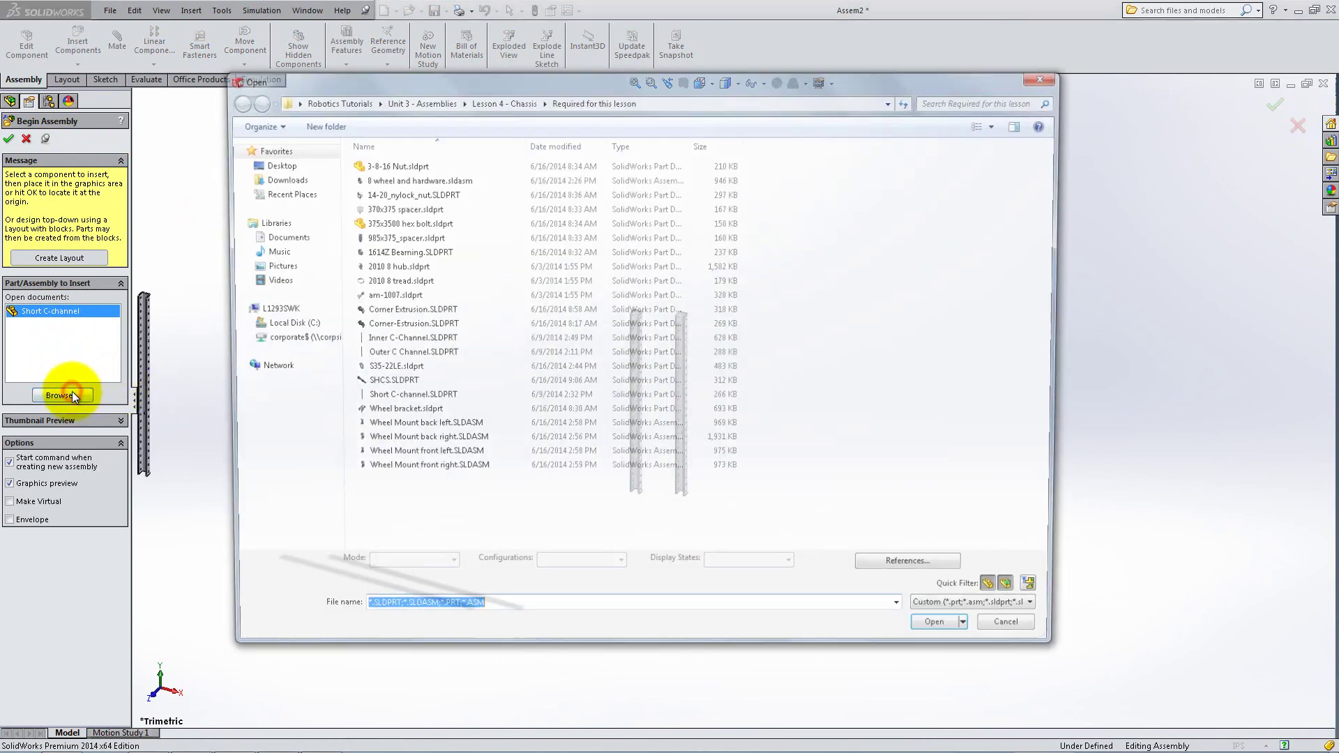
{"action": "double_click", "coordinate": [398, 354]}
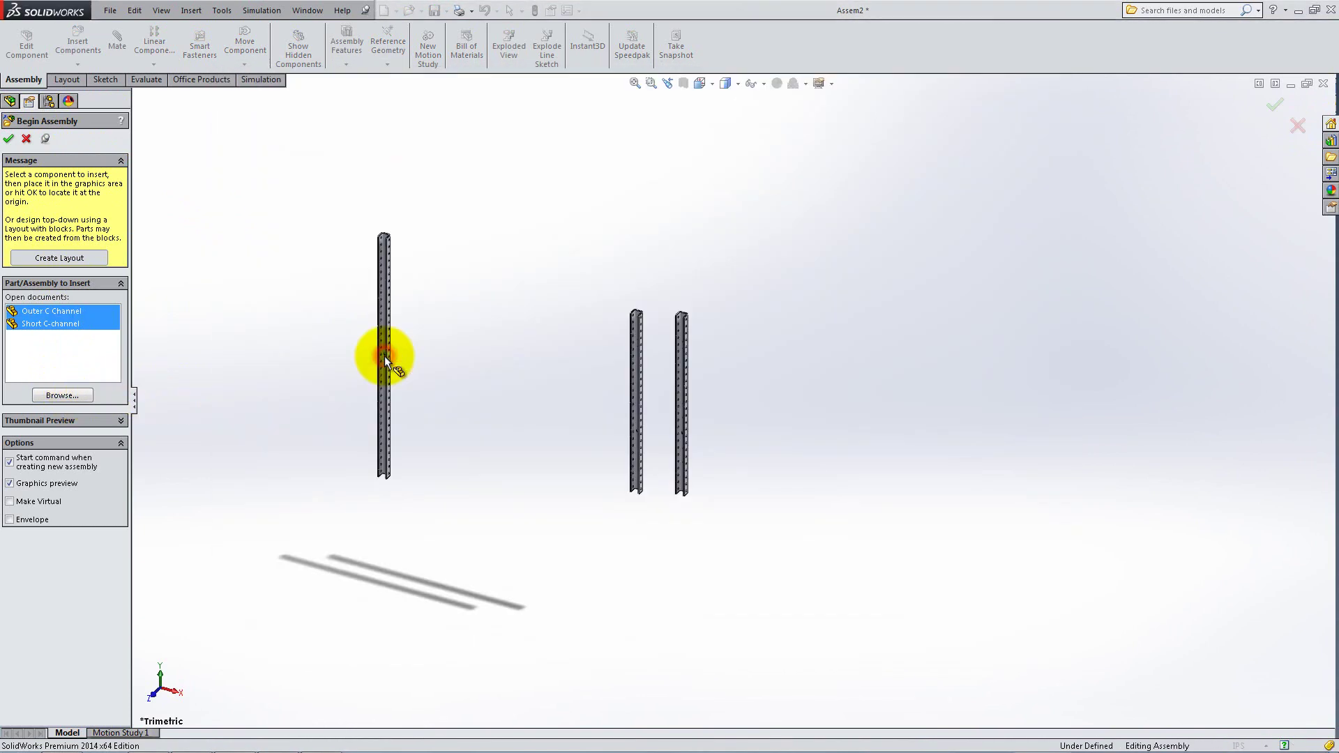
{"action": "left_click", "coordinate": [442, 368]}
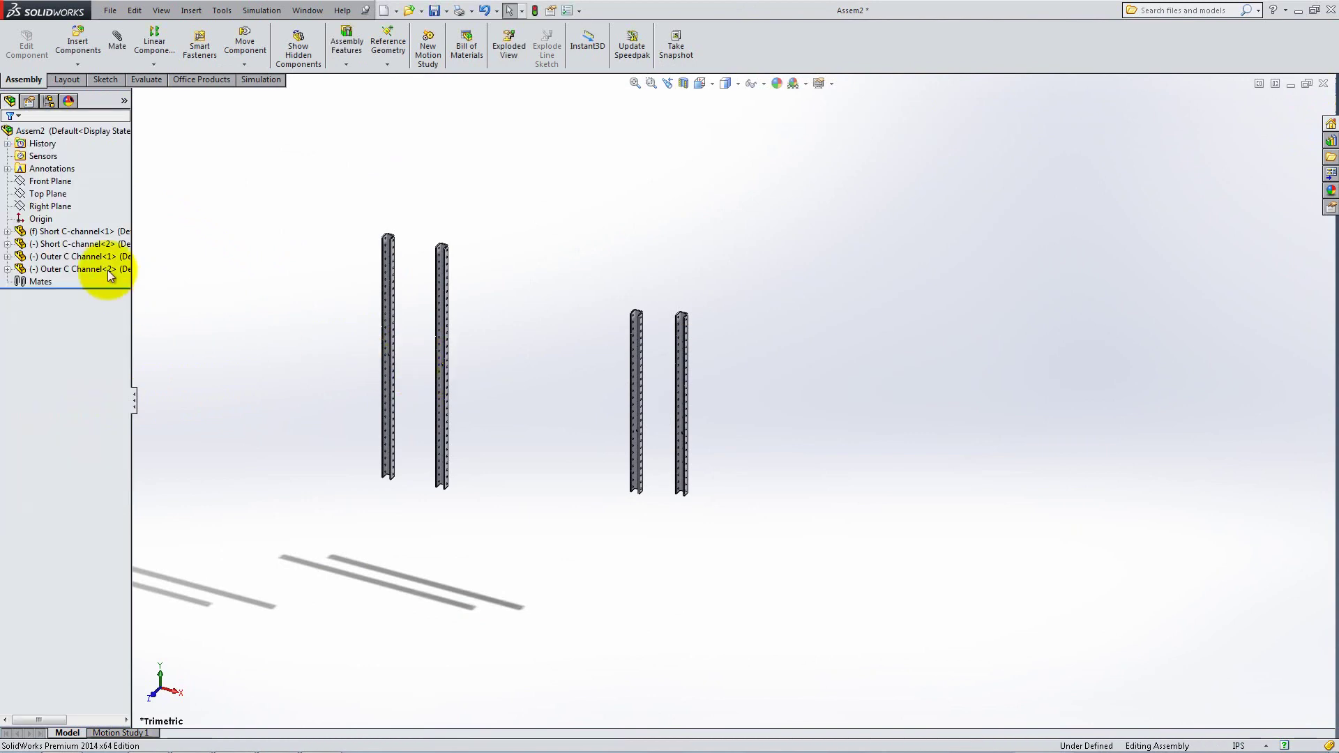
{"action": "right_click", "coordinate": [82, 235]}
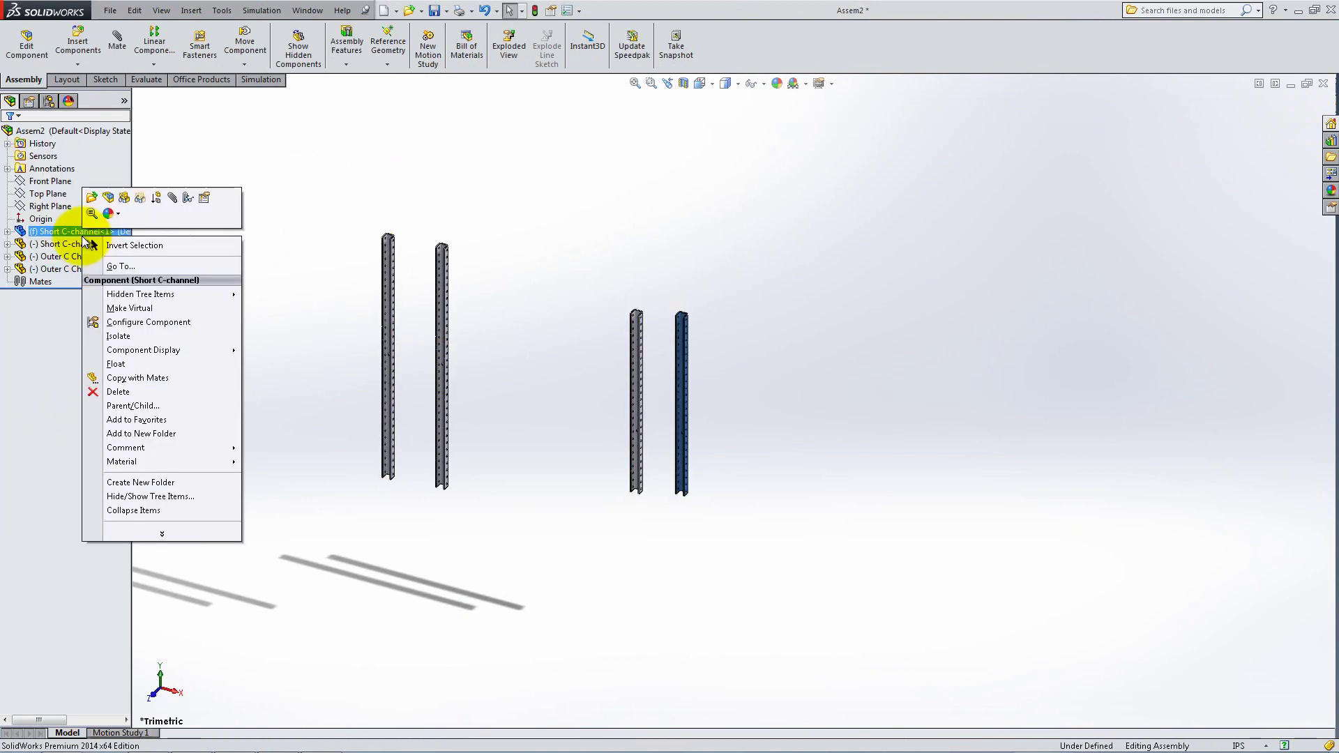
{"action": "left_click", "coordinate": [104, 364]}
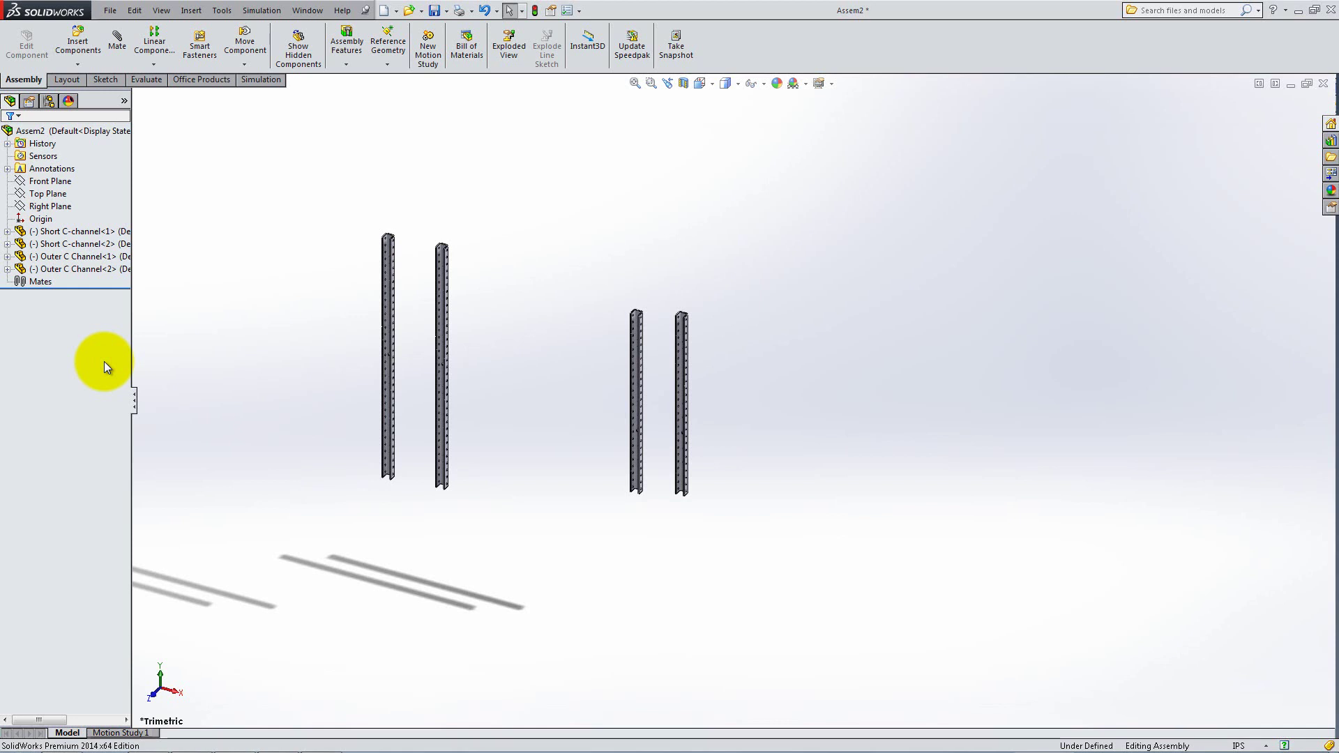
Step: Mate the assembly Top Plane coincident to Outer C Channel<1>'s Right Plane
{"action": "left_click", "coordinate": [118, 35]}
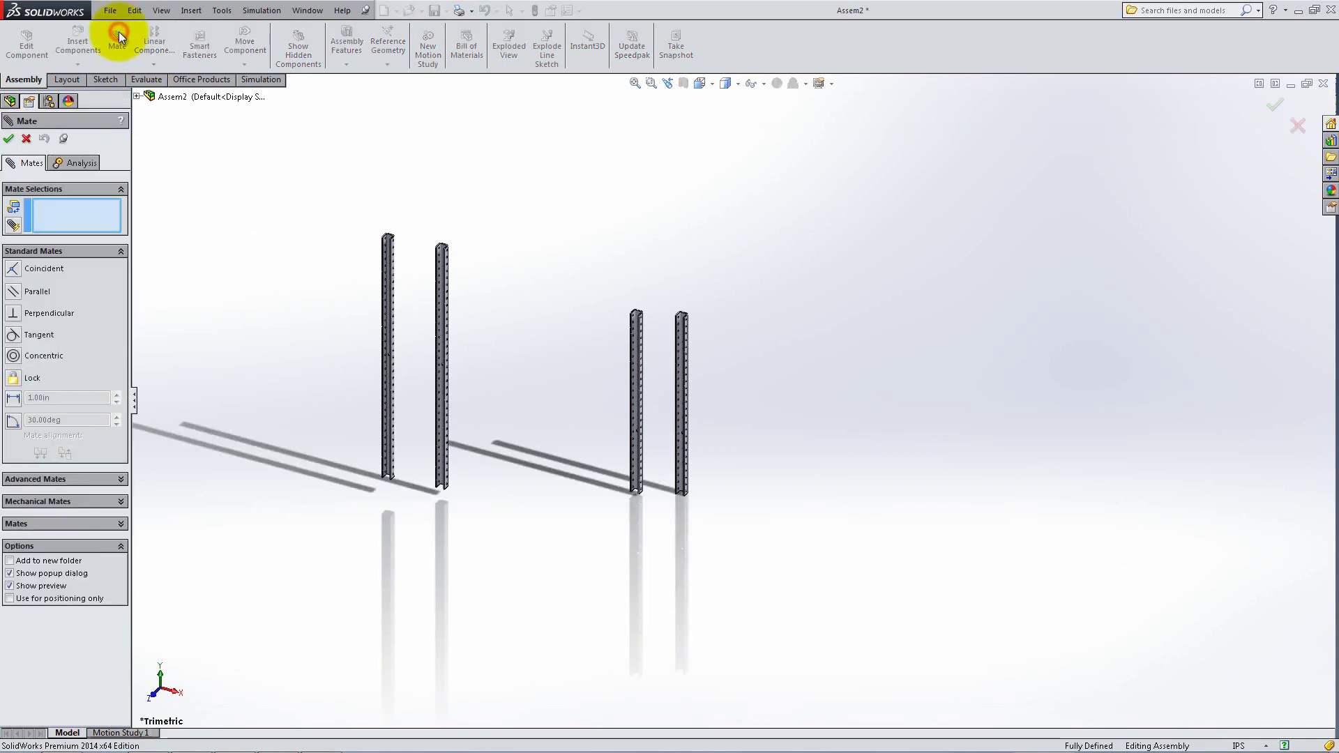
{"action": "left_click", "coordinate": [138, 96]}
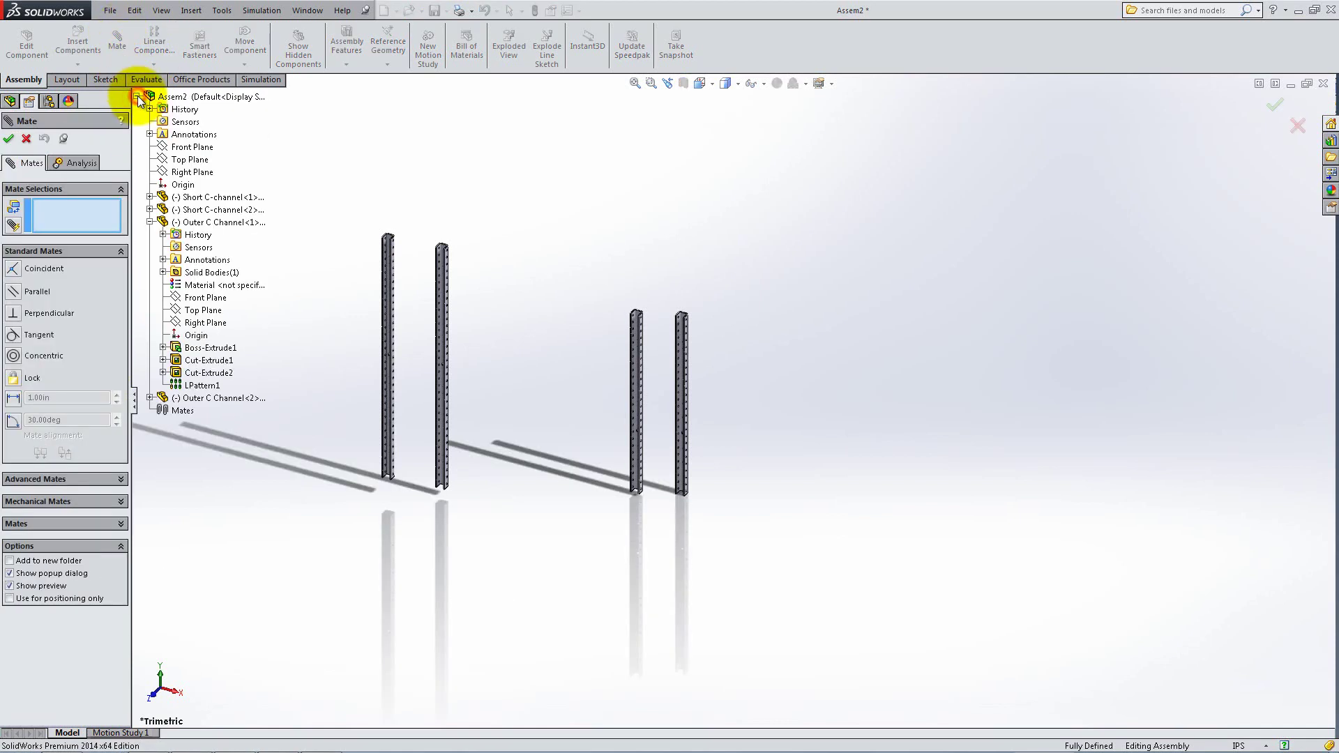
{"action": "left_click", "coordinate": [174, 160]}
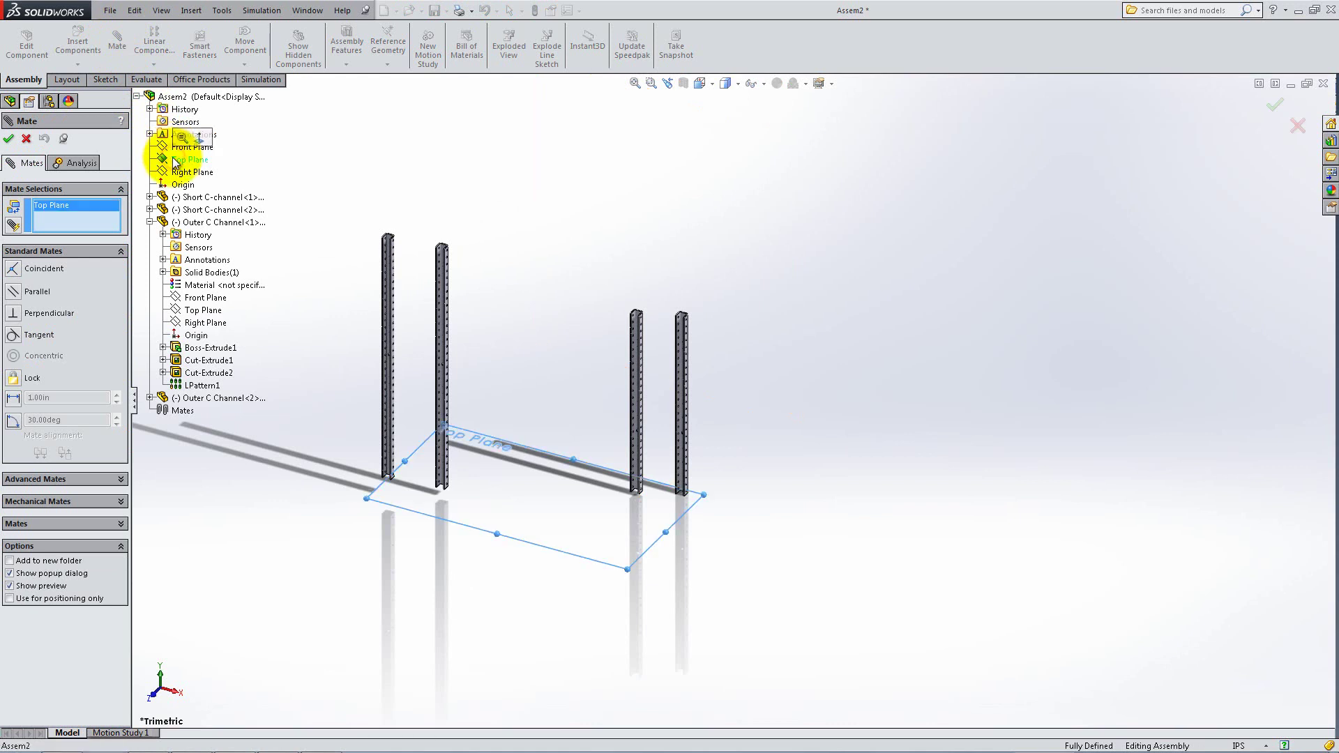
{"action": "left_click", "coordinate": [186, 321]}
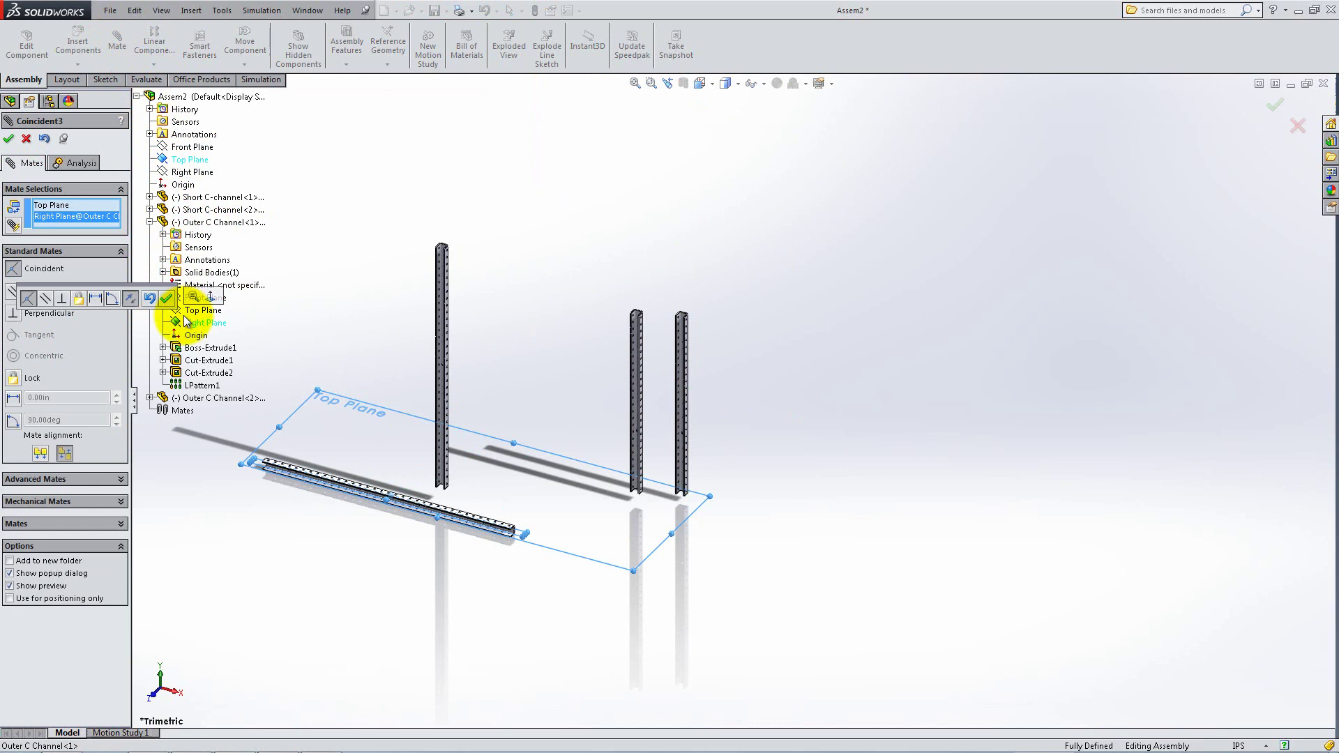
{"action": "left_click", "coordinate": [166, 298]}
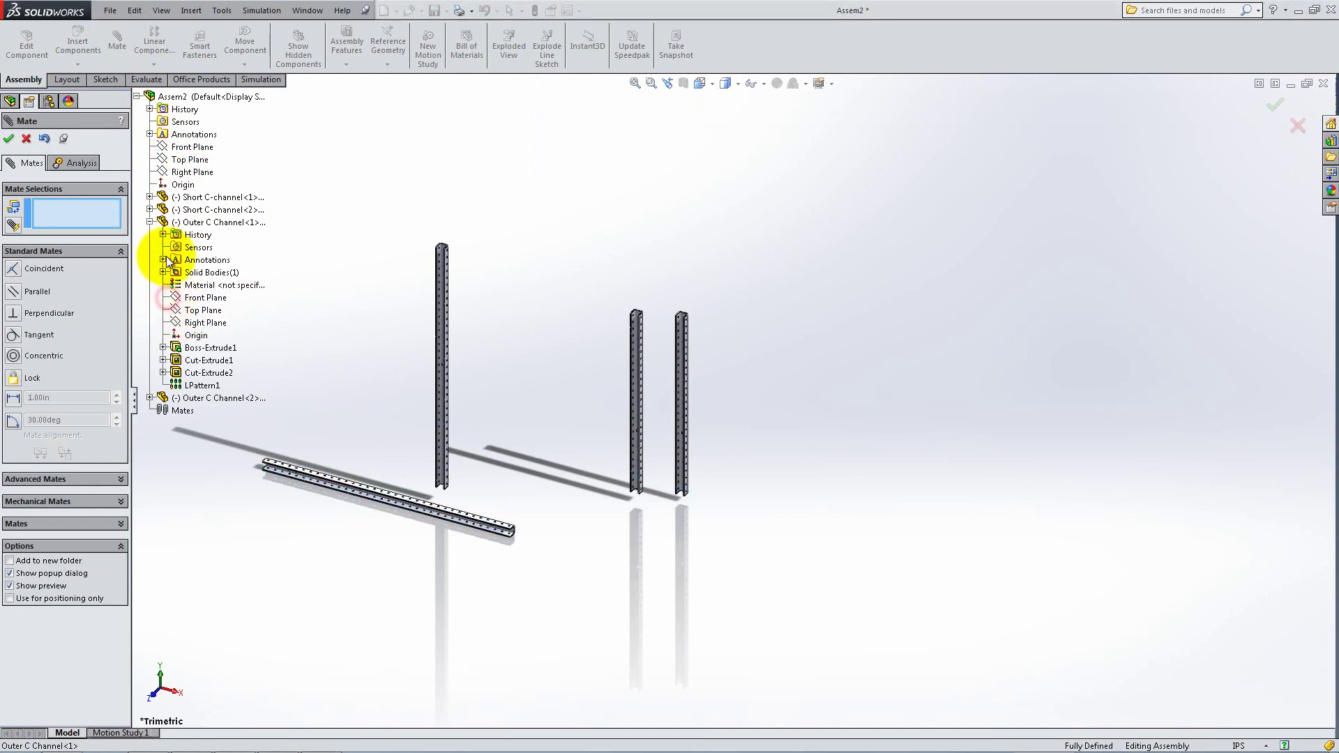
Step: Mate assembly Front Plane to the channel's Front Plane (flipped) and Right Plane to its Top Plane
{"action": "left_click", "coordinate": [186, 150]}
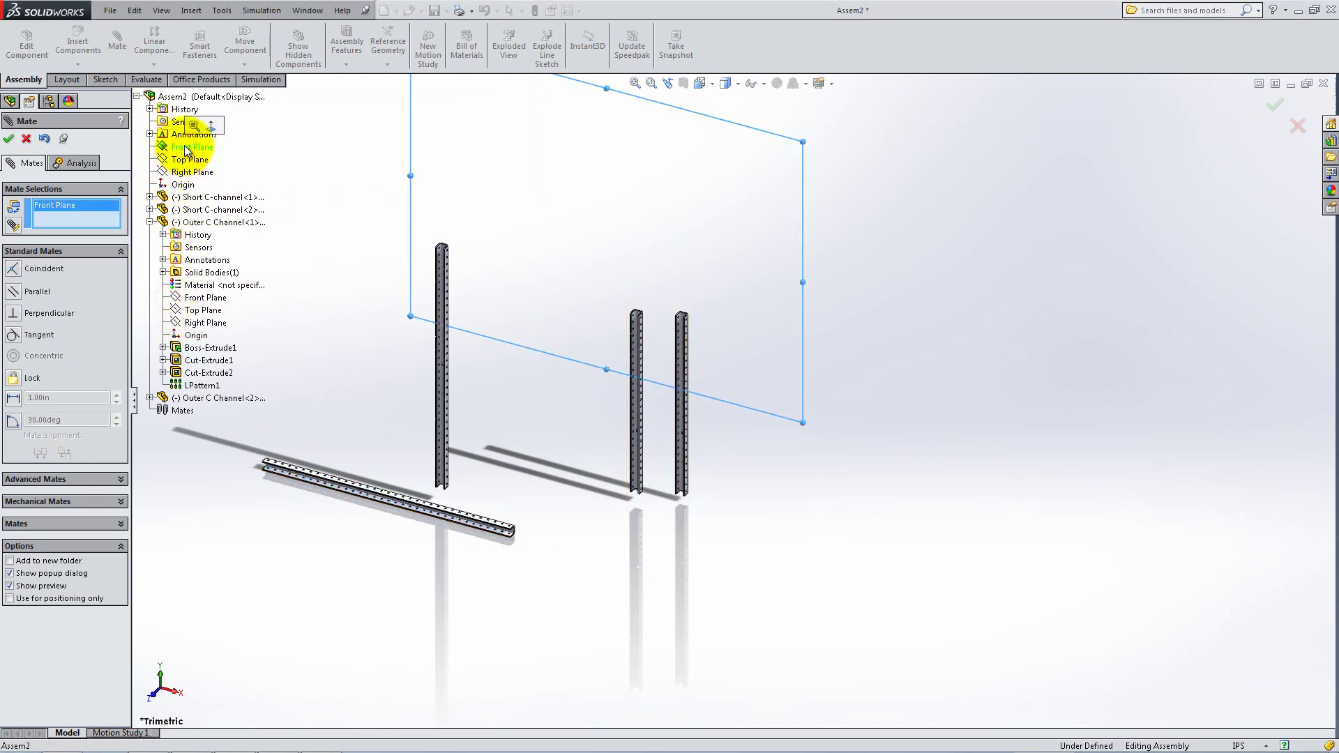
{"action": "left_click", "coordinate": [186, 300]}
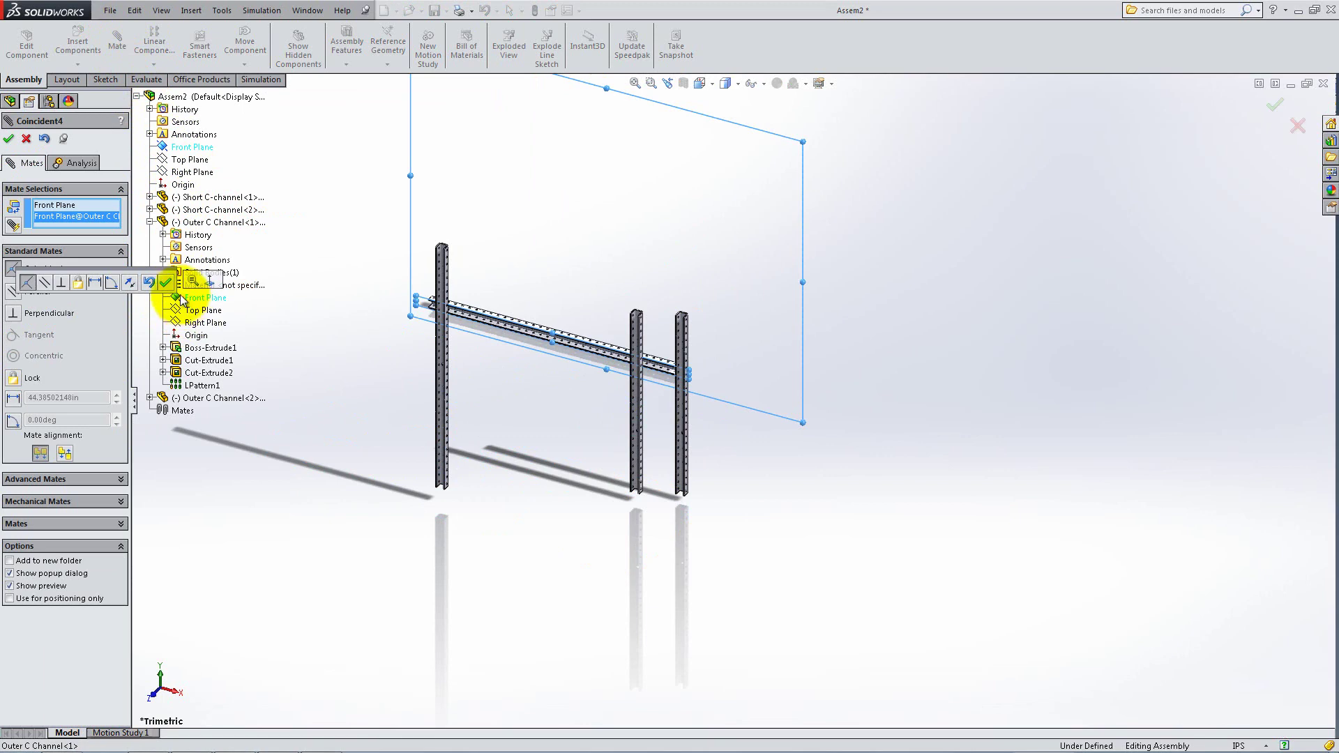
{"action": "left_click", "coordinate": [134, 279]}
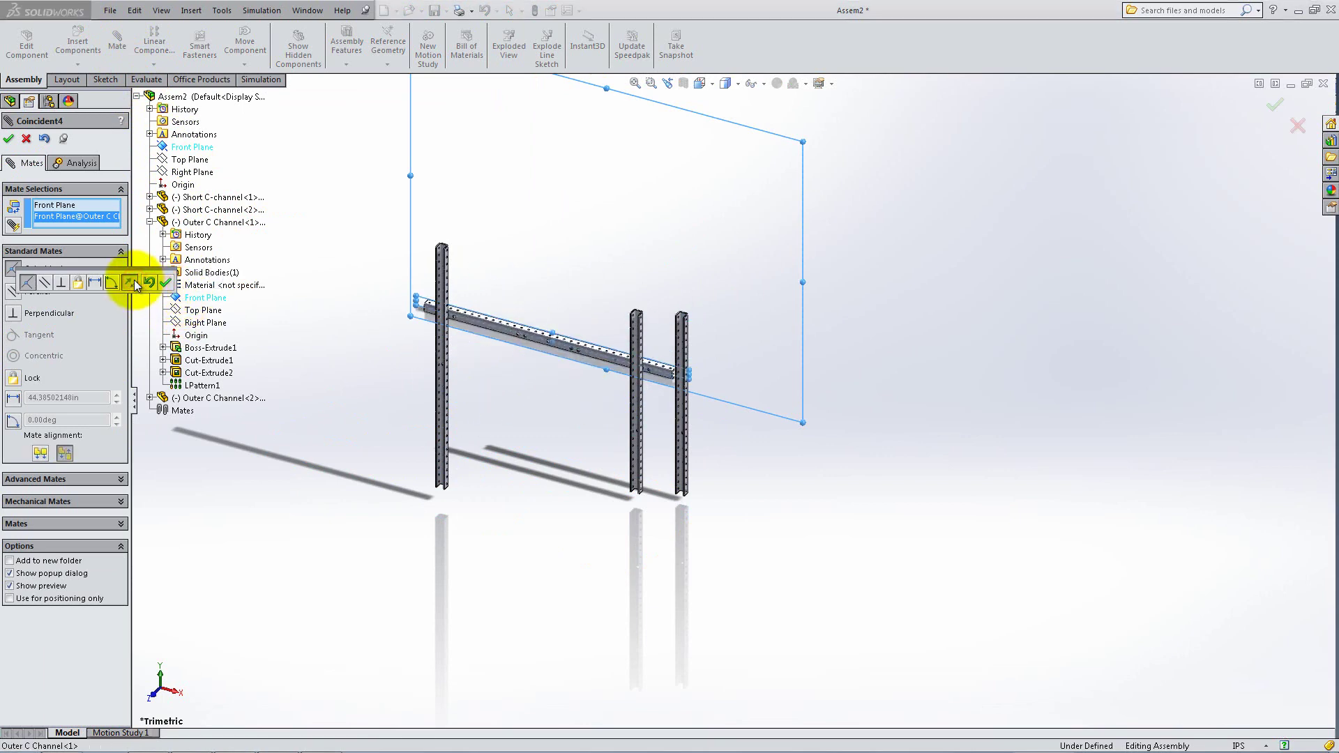
{"action": "left_click", "coordinate": [166, 282]}
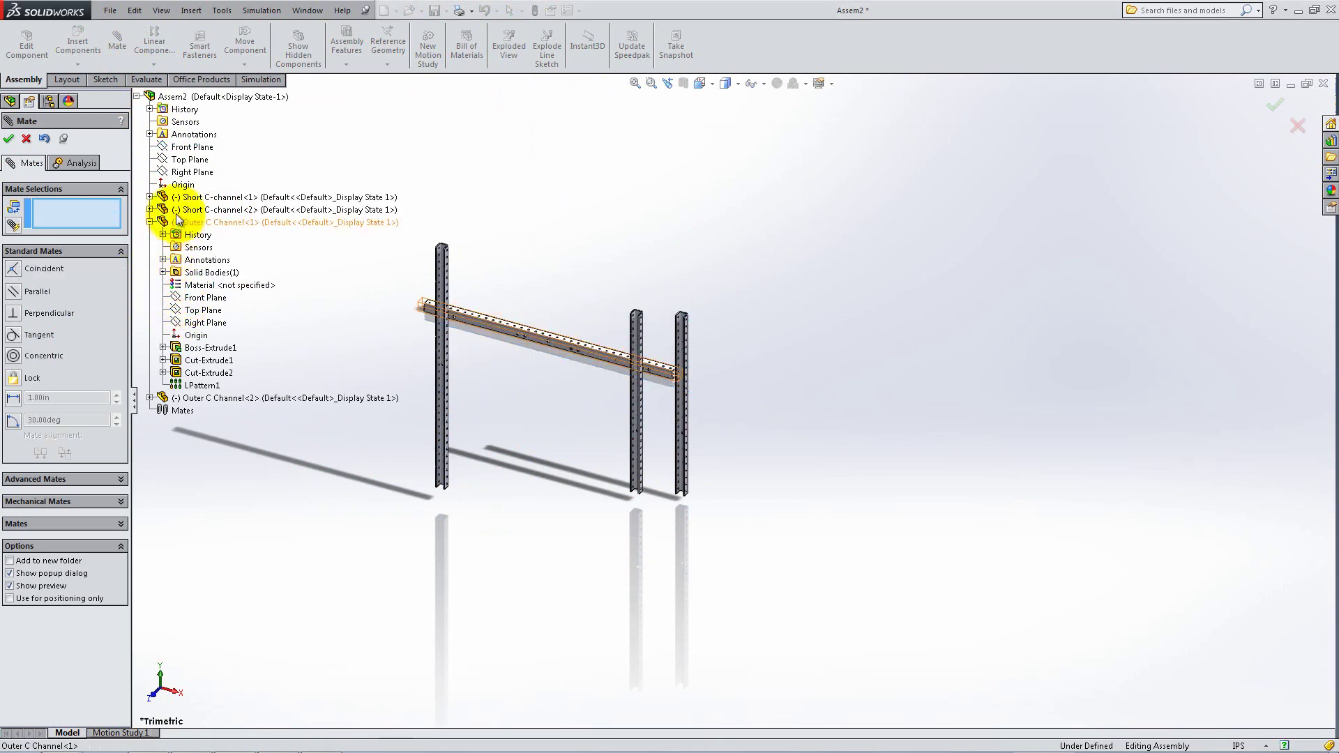
{"action": "left_click", "coordinate": [177, 173]}
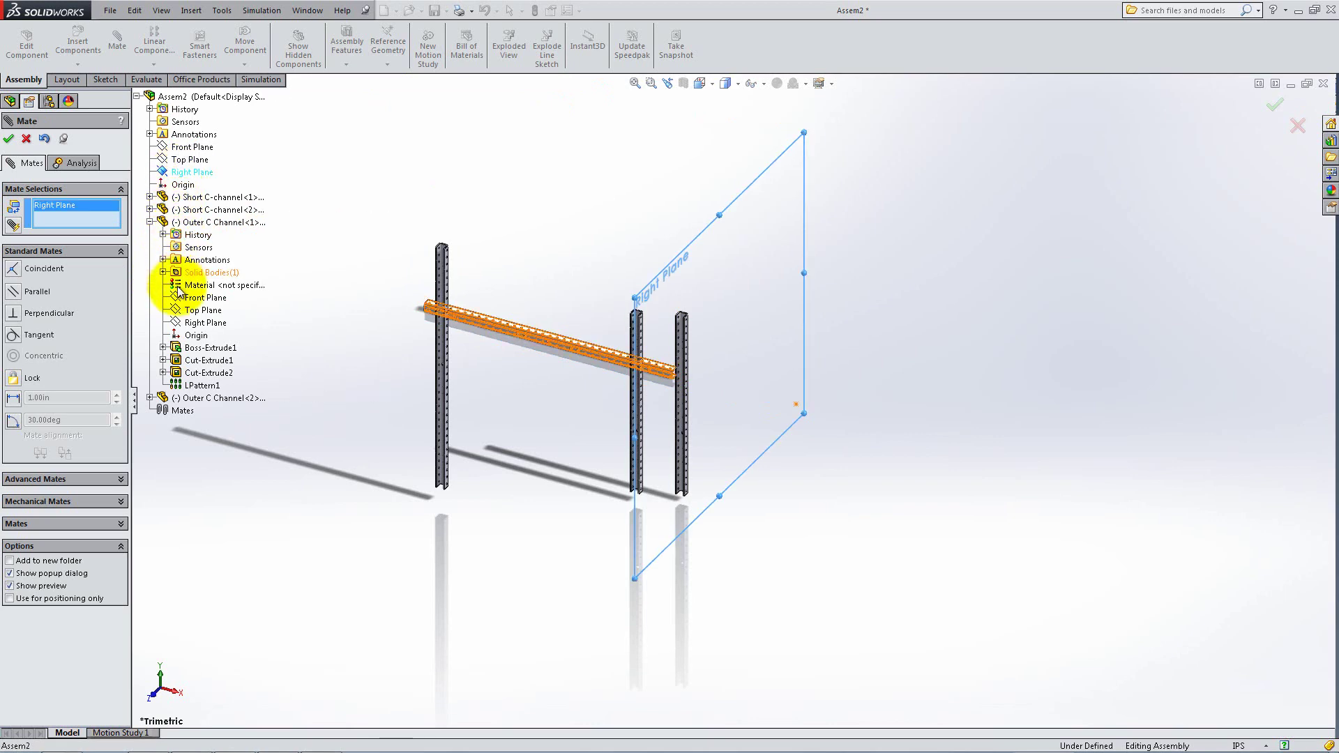
{"action": "left_click", "coordinate": [189, 311]}
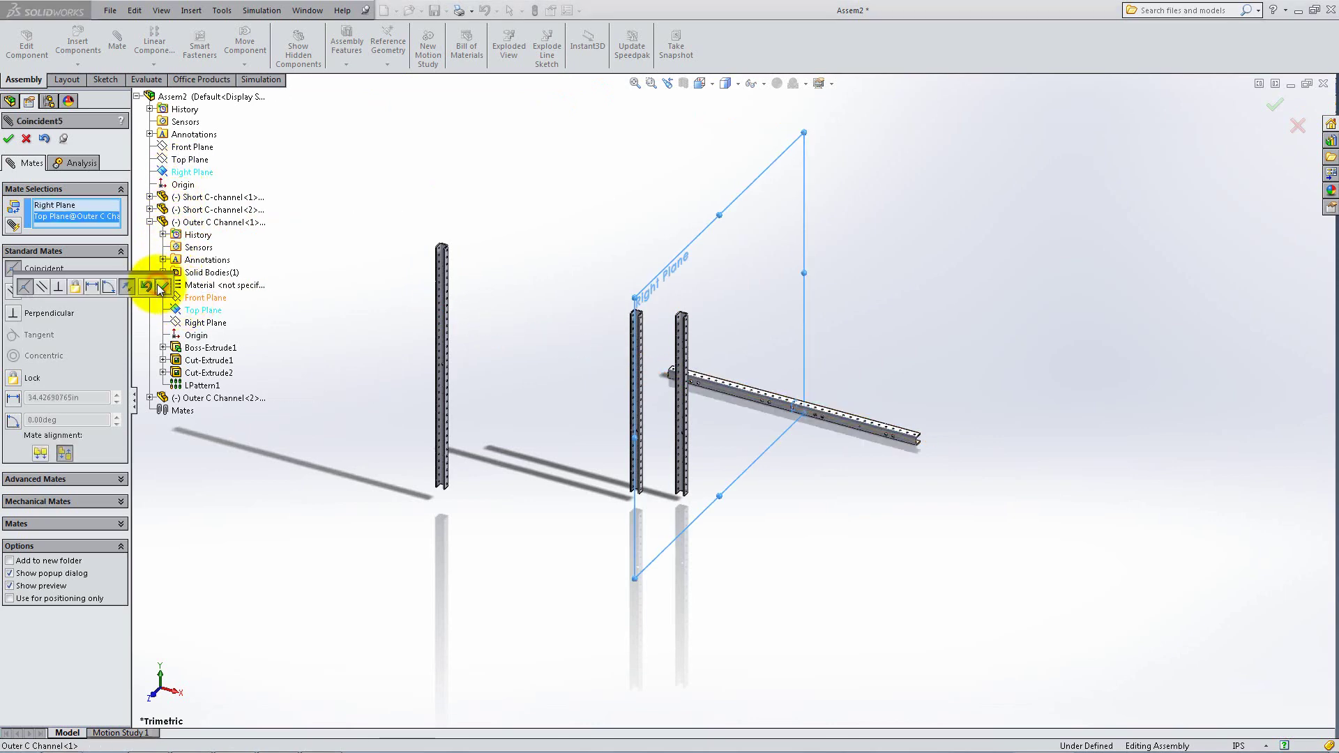
{"action": "left_click", "coordinate": [160, 287]}
Step: Mate the Outer C Channel end face coincident to the short post's top face, then view isometric
{"action": "left_click", "coordinate": [8, 138]}
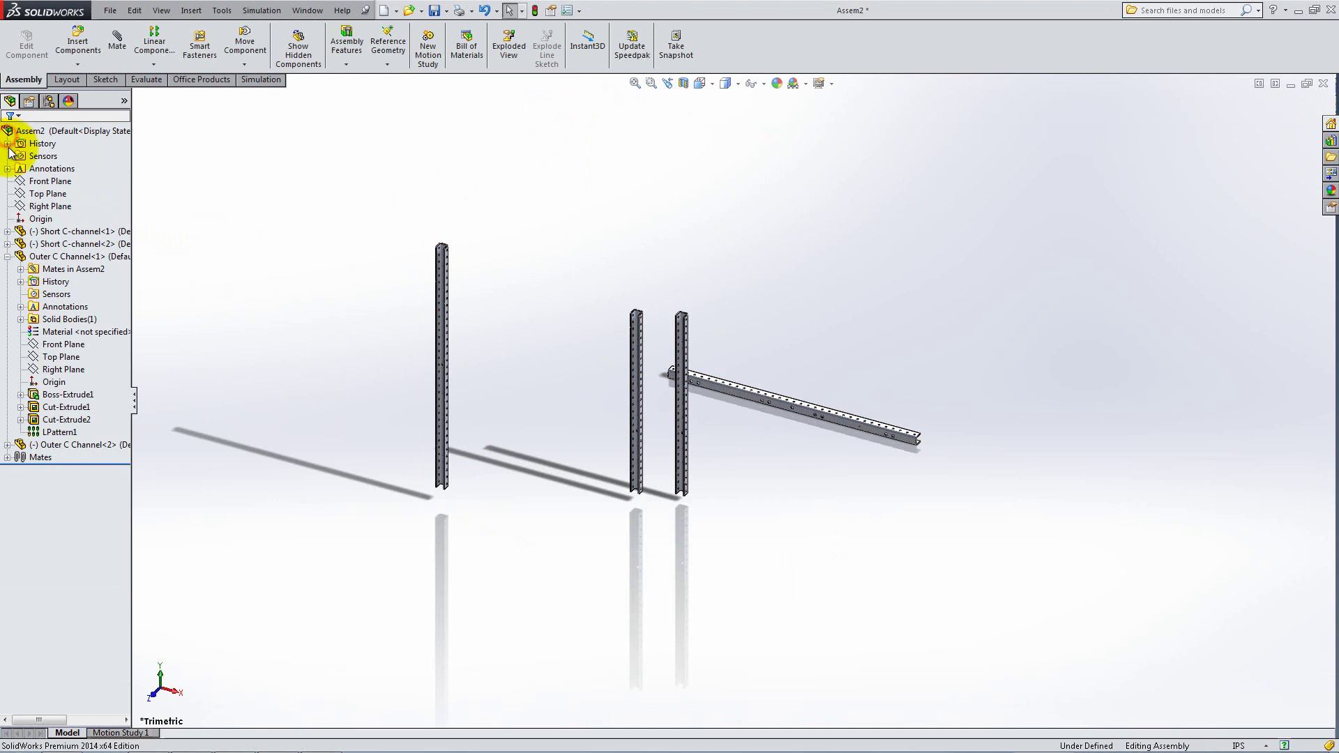
{"action": "key", "text": "shift+c"}
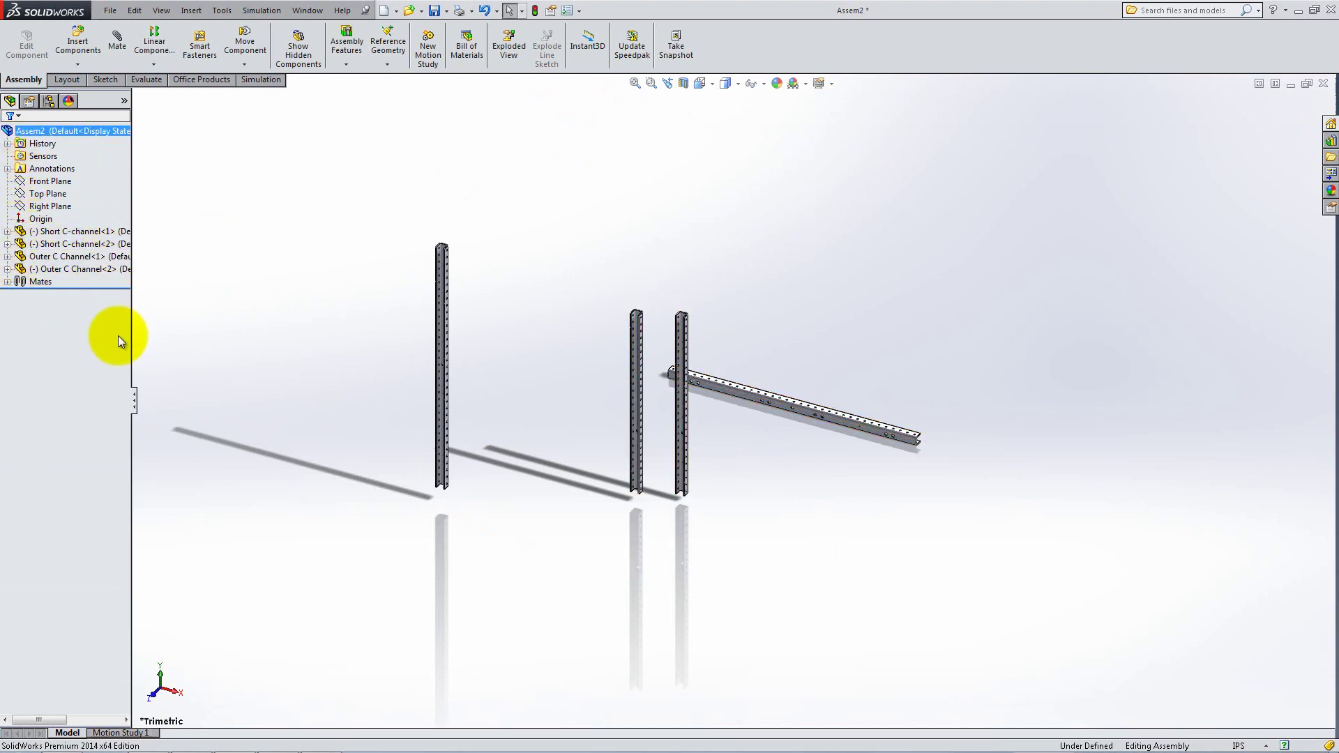
{"action": "left_click", "coordinate": [116, 41]}
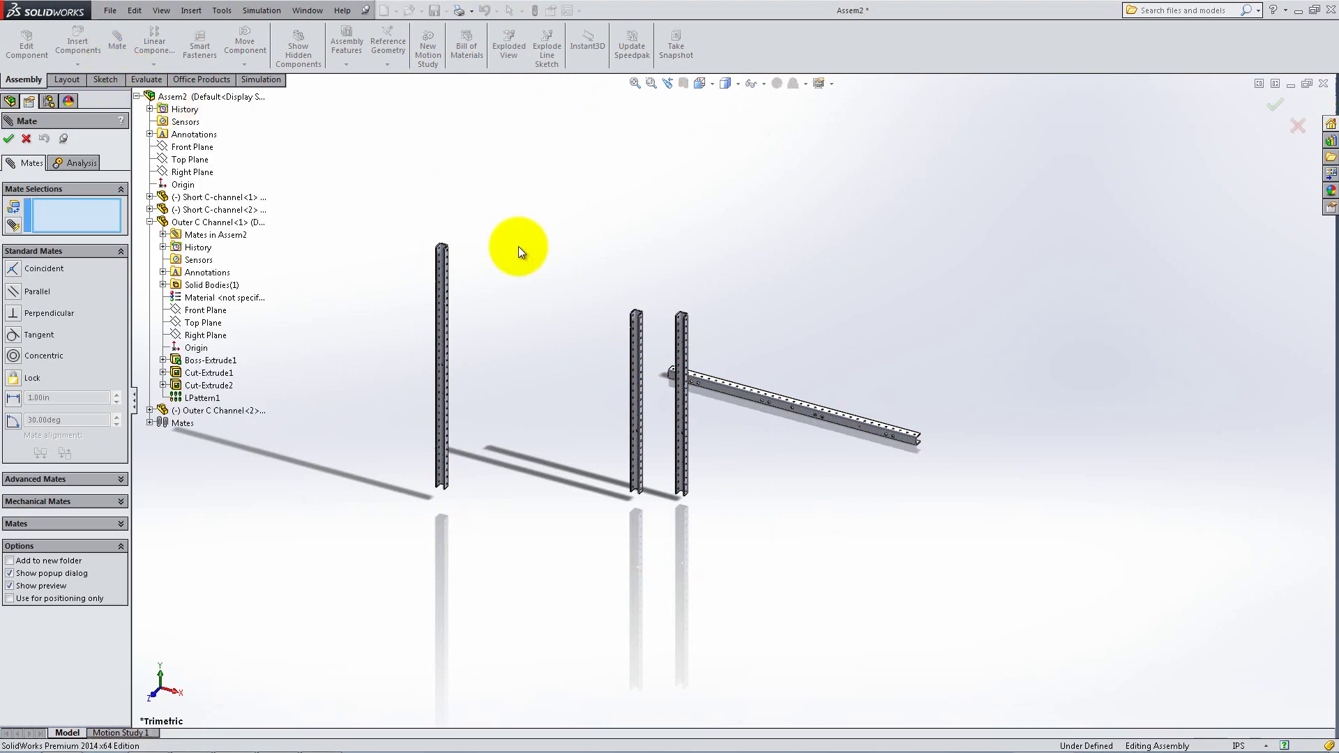
{"action": "scroll", "coordinate": [994, 462], "scroll_direction": "down", "scroll_amount": 6}
{"action": "left_click", "coordinate": [671, 383]}
{"action": "scroll", "coordinate": [671, 384], "scroll_direction": "up", "scroll_amount": 1}
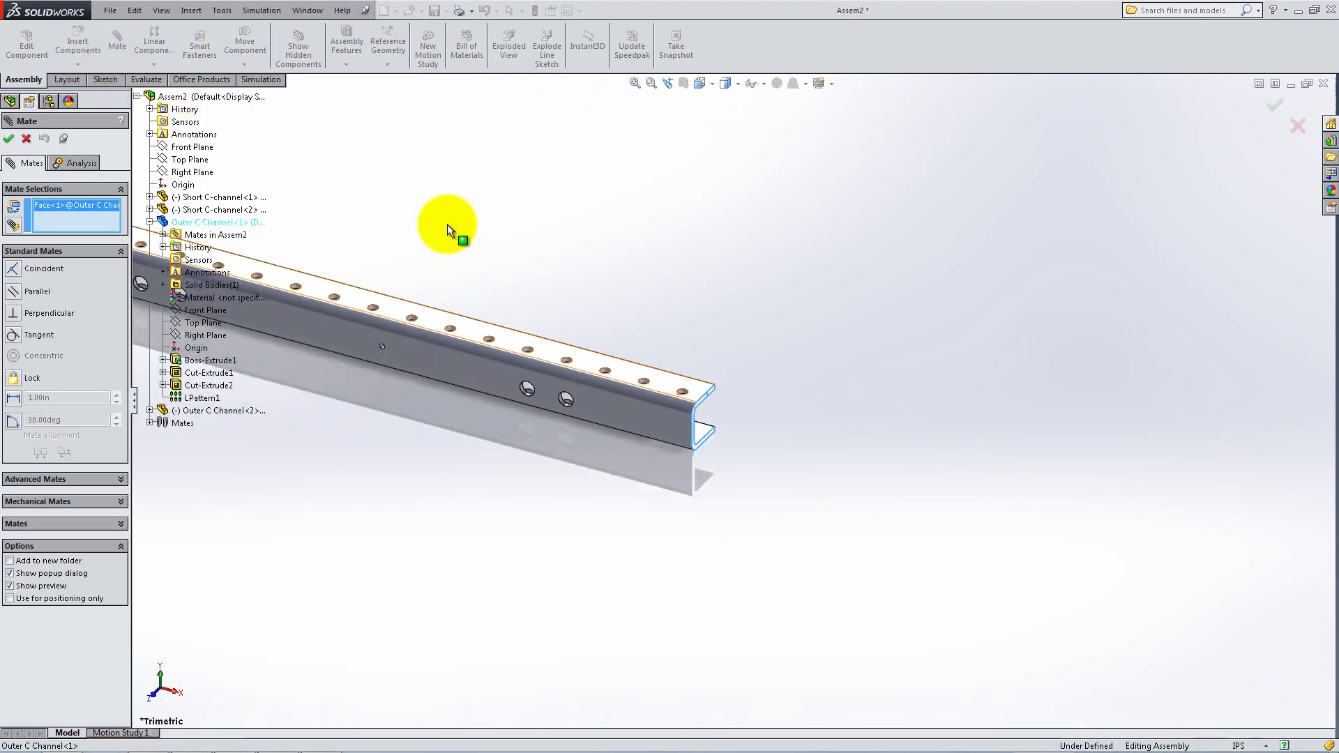
{"action": "scroll", "coordinate": [272, 131], "scroll_direction": "up", "scroll_amount": 3}
{"action": "scroll", "coordinate": [394, 267], "scroll_direction": "down", "scroll_amount": 3}
{"action": "scroll", "coordinate": [523, 264], "scroll_direction": "down", "scroll_amount": 2}
{"action": "left_click", "coordinate": [537, 331]}
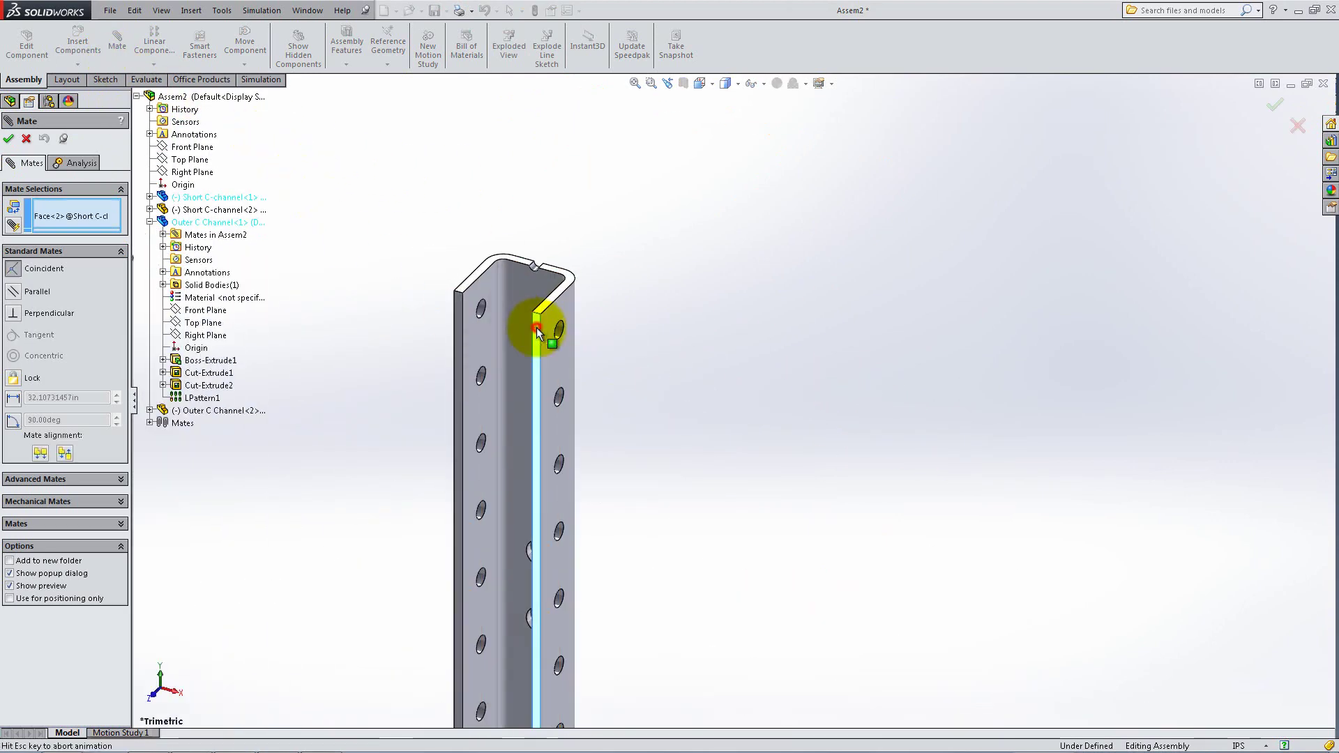
{"action": "scroll", "coordinate": [546, 328], "scroll_direction": "up", "scroll_amount": 5}
{"action": "left_click", "coordinate": [516, 309]}
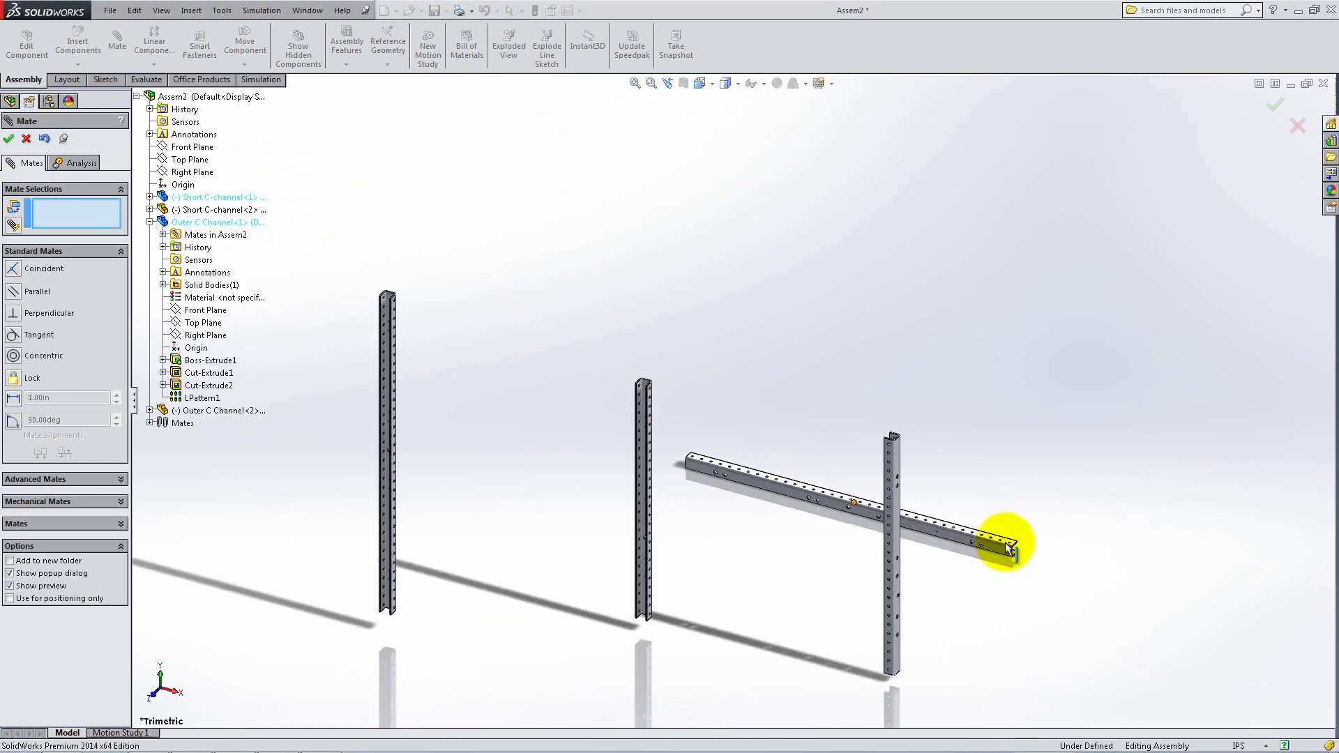
{"action": "left_click", "coordinate": [1009, 548]}
{"action": "key", "text": "ctrl+7"}
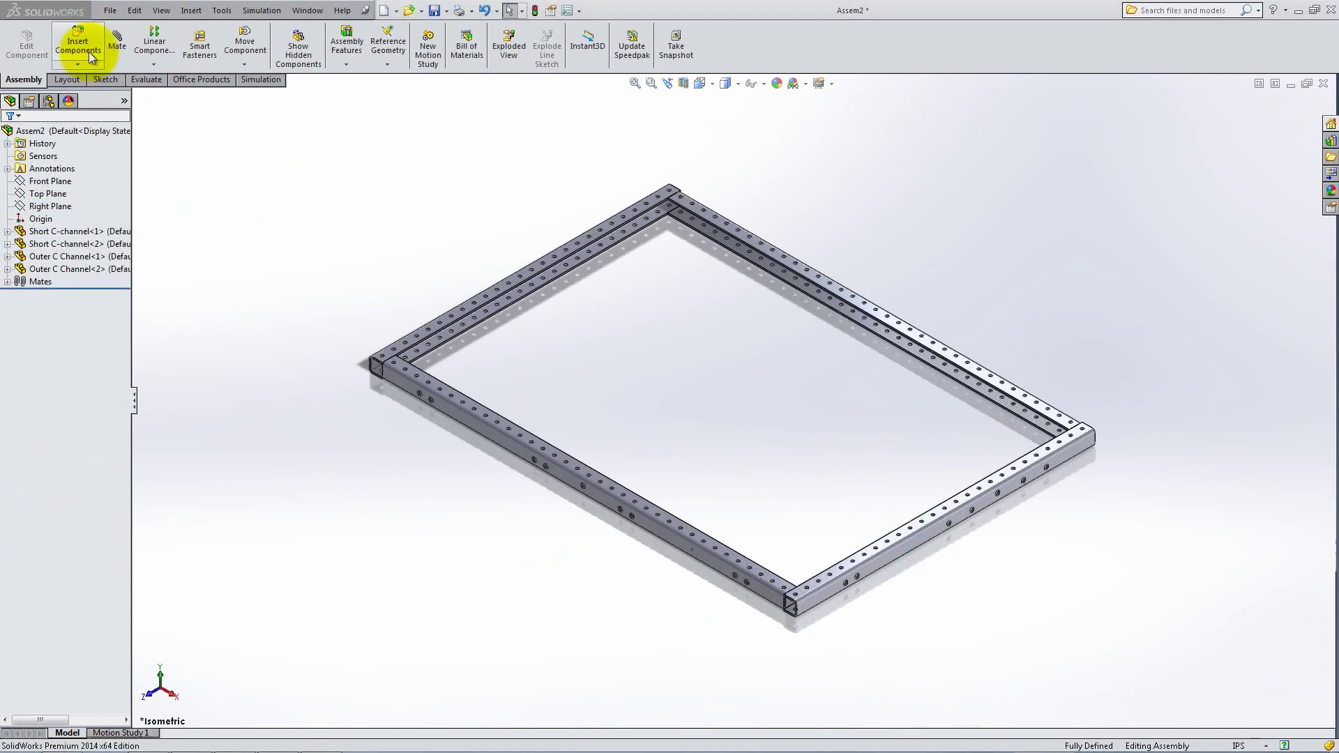
Step: Insert an Inner C-Channel part into the assembly
{"action": "left_click", "coordinate": [89, 51]}
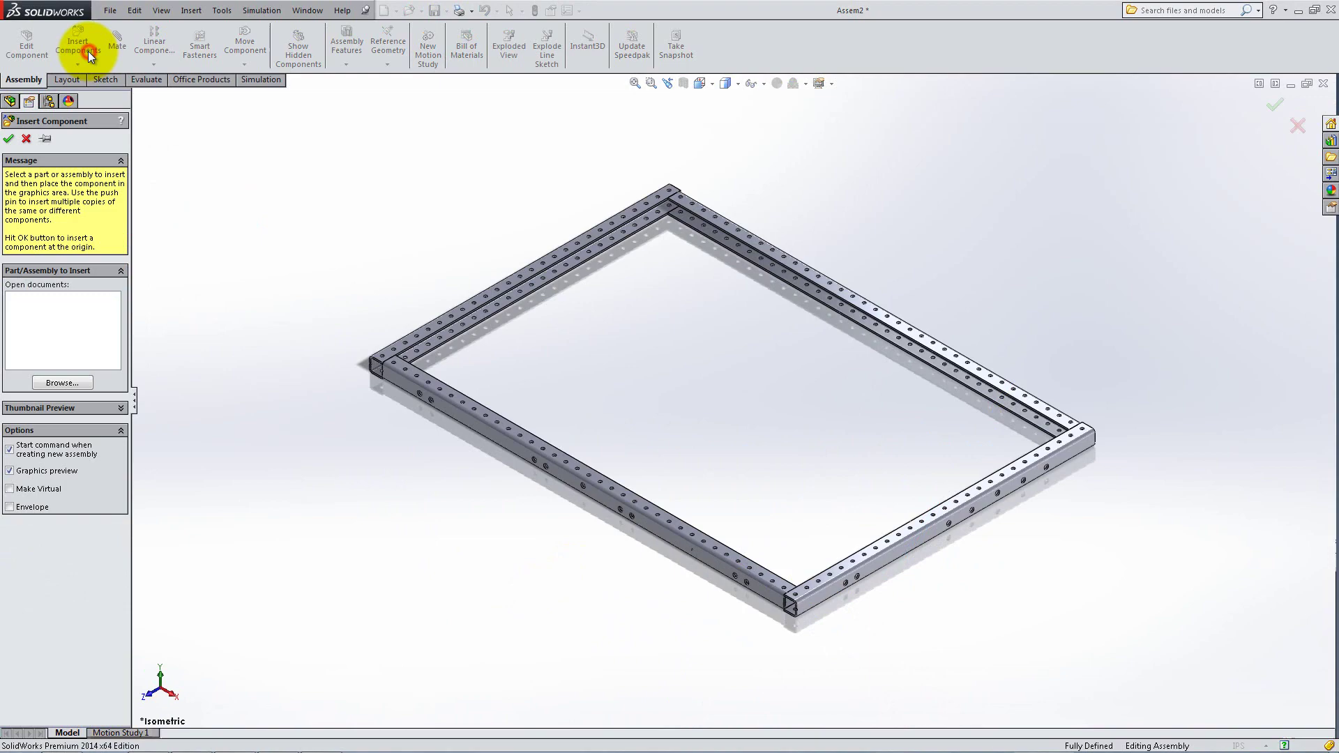
{"action": "left_click", "coordinate": [63, 382]}
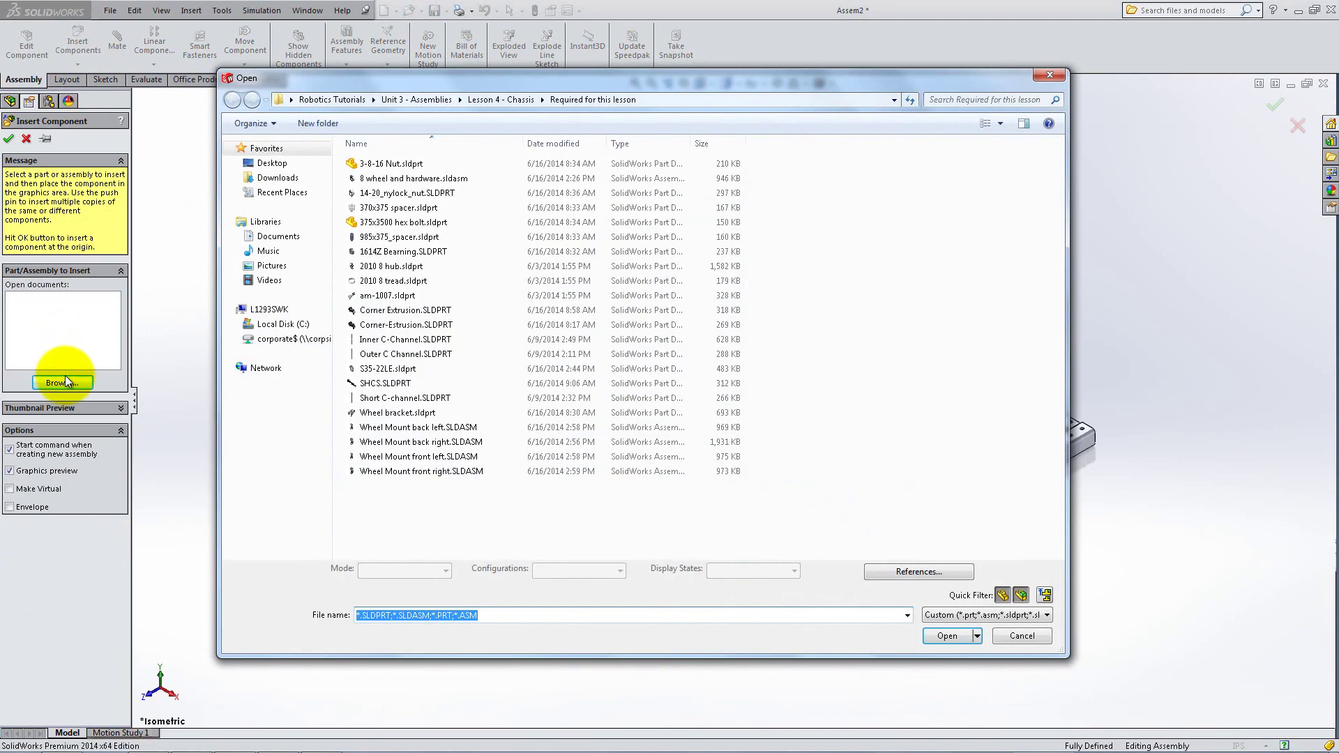
{"action": "left_click", "coordinate": [356, 340]}
{"action": "double_click", "coordinate": [356, 339]}
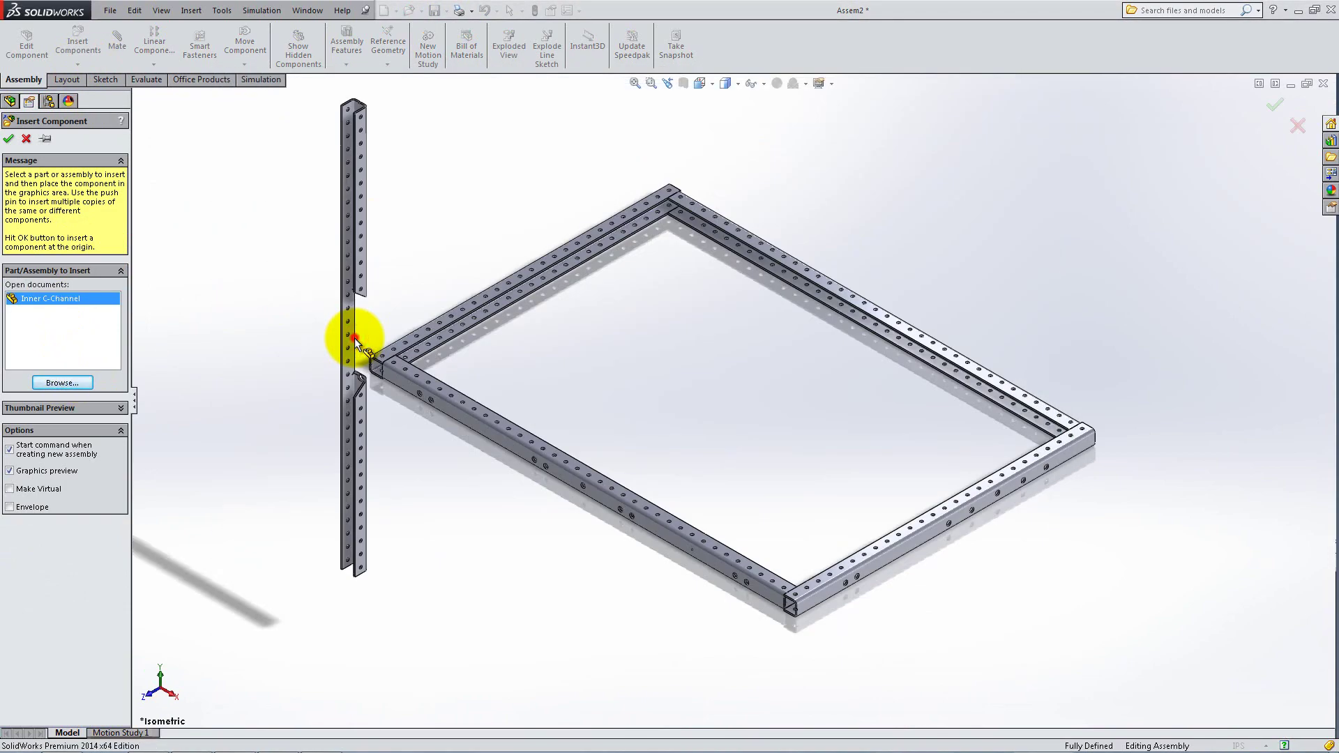
{"action": "left_click", "coordinate": [355, 338]}
Step: Mate the Inner C-Channel coincident to the frame rail face and the short C-channel face
{"action": "left_click", "coordinate": [108, 33]}
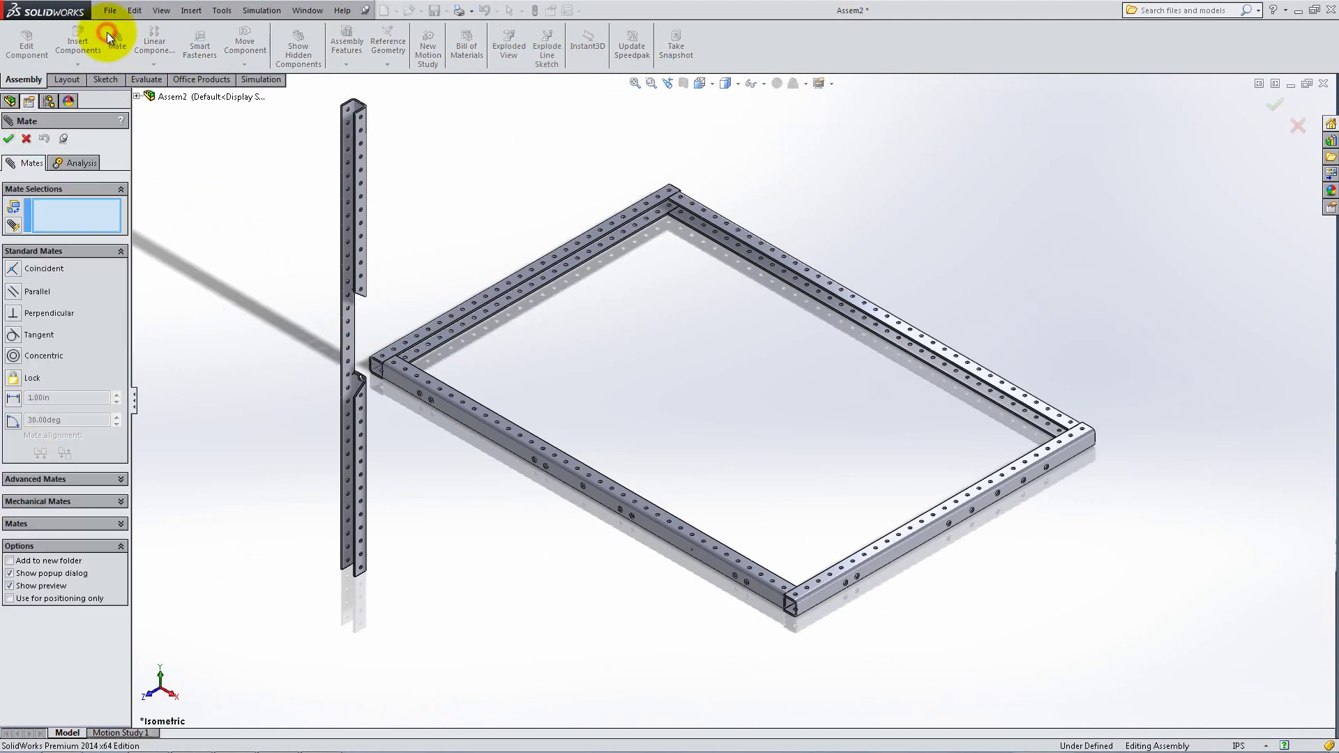
{"action": "left_click", "coordinate": [359, 138]}
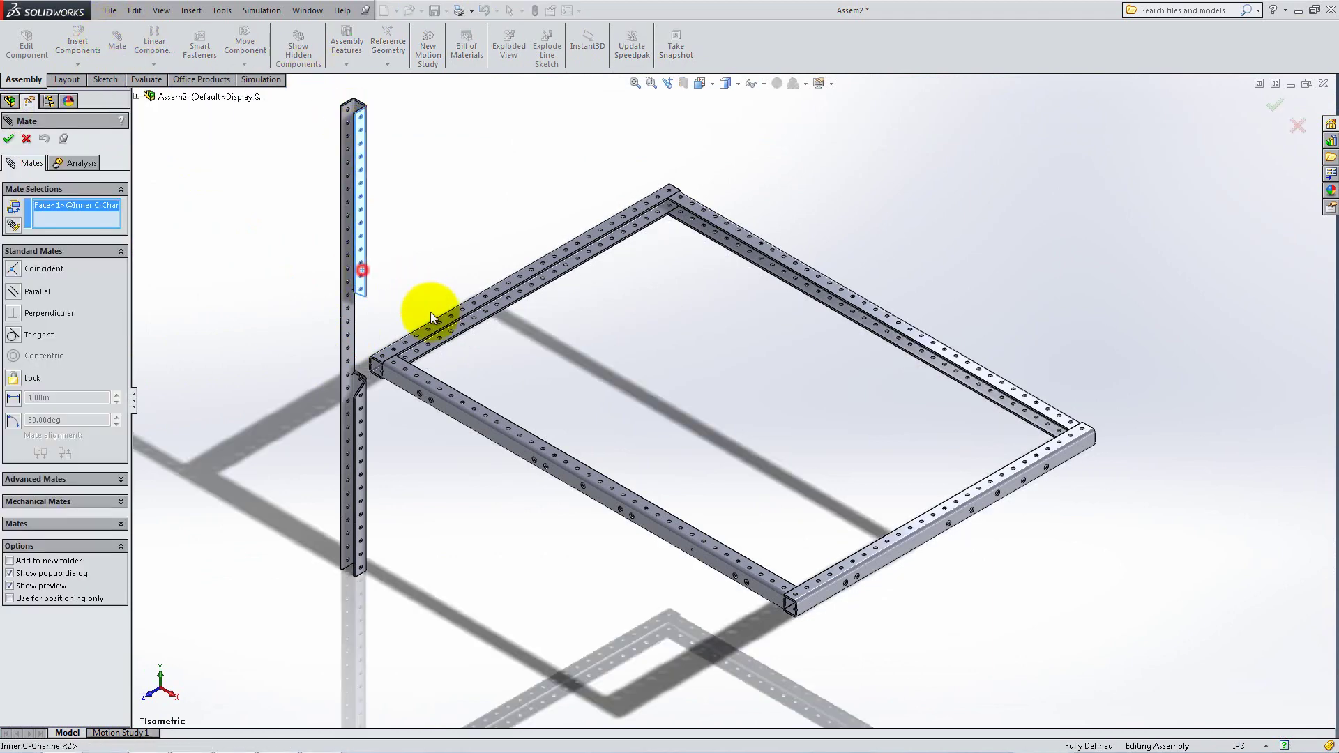
{"action": "left_click", "coordinate": [444, 322]}
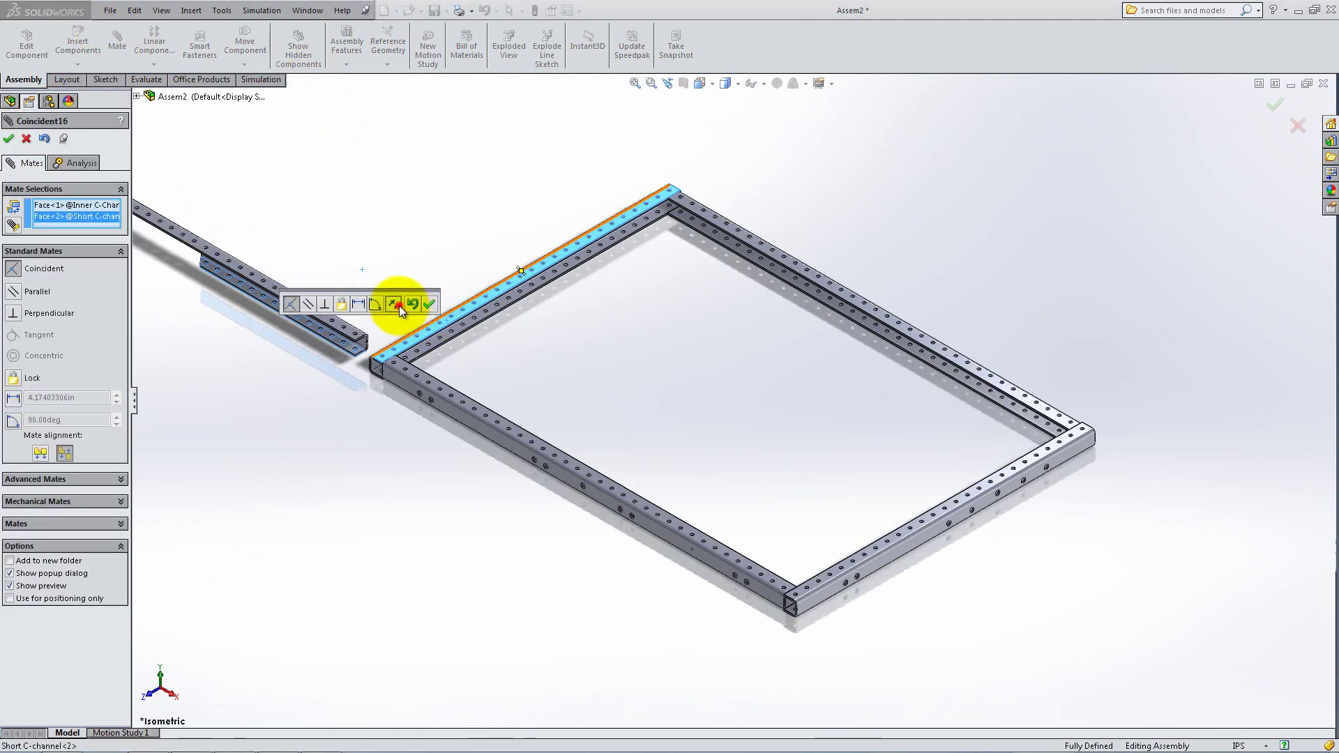
{"action": "left_click", "coordinate": [429, 304]}
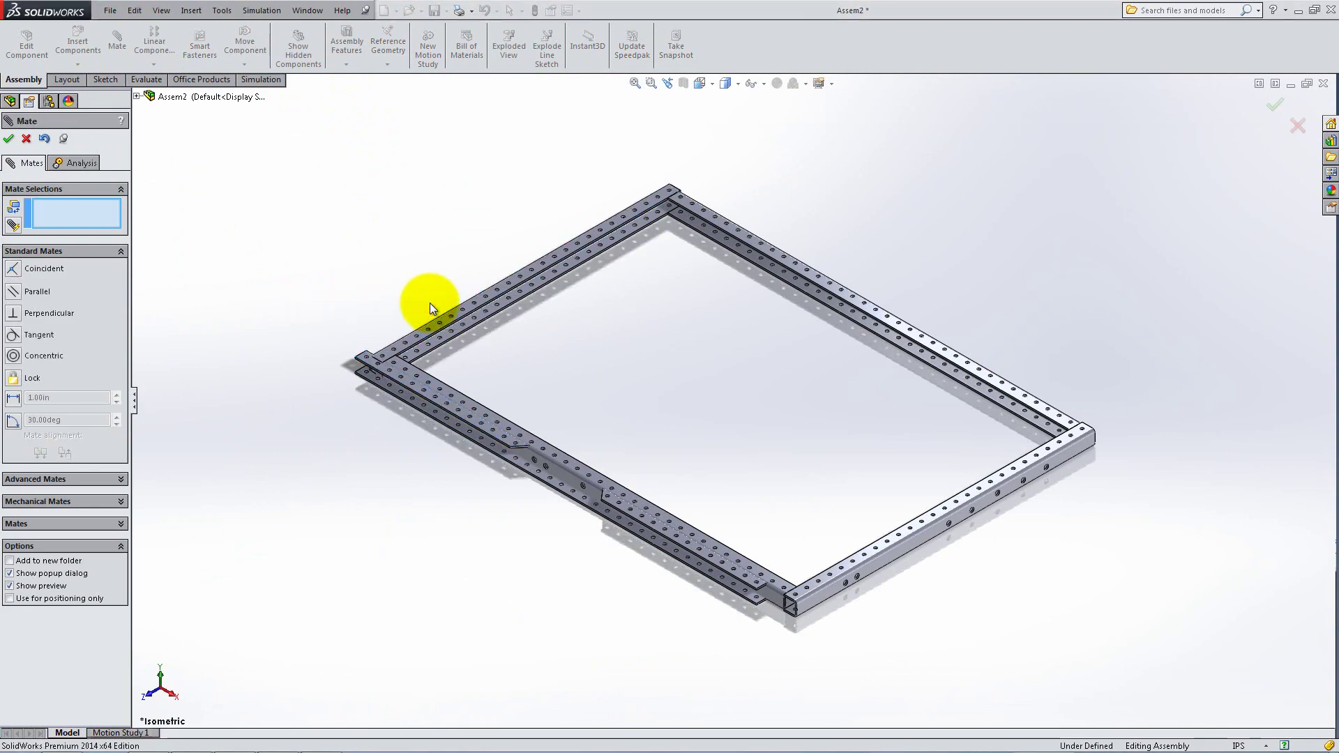
{"action": "scroll", "coordinate": [442, 315], "scroll_direction": "down", "scroll_amount": 8}
{"action": "left_click", "coordinate": [577, 489]}
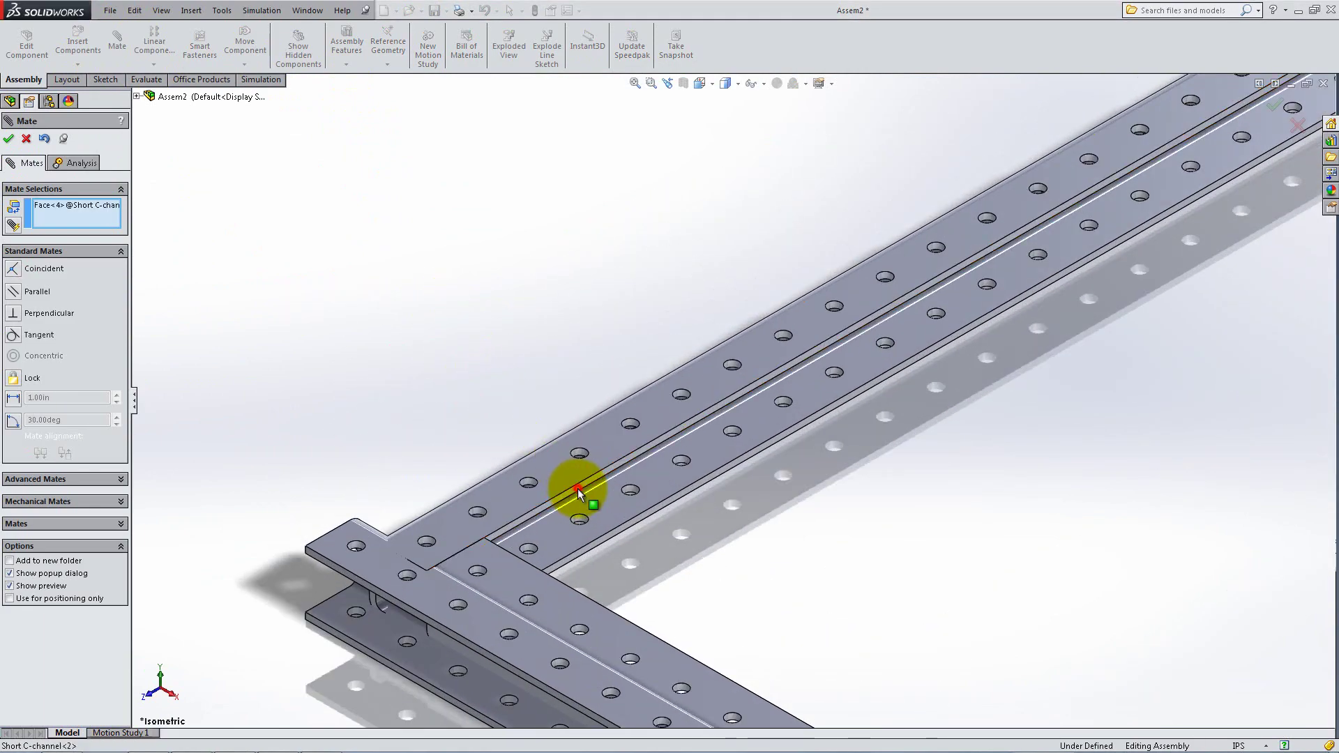
{"action": "scroll", "coordinate": [404, 539], "scroll_direction": "up", "scroll_amount": 5}
{"action": "middle_click_drag", "start_coordinate": [395, 538], "coordinate": [353, 534]}
{"action": "left_click", "coordinate": [353, 534]}
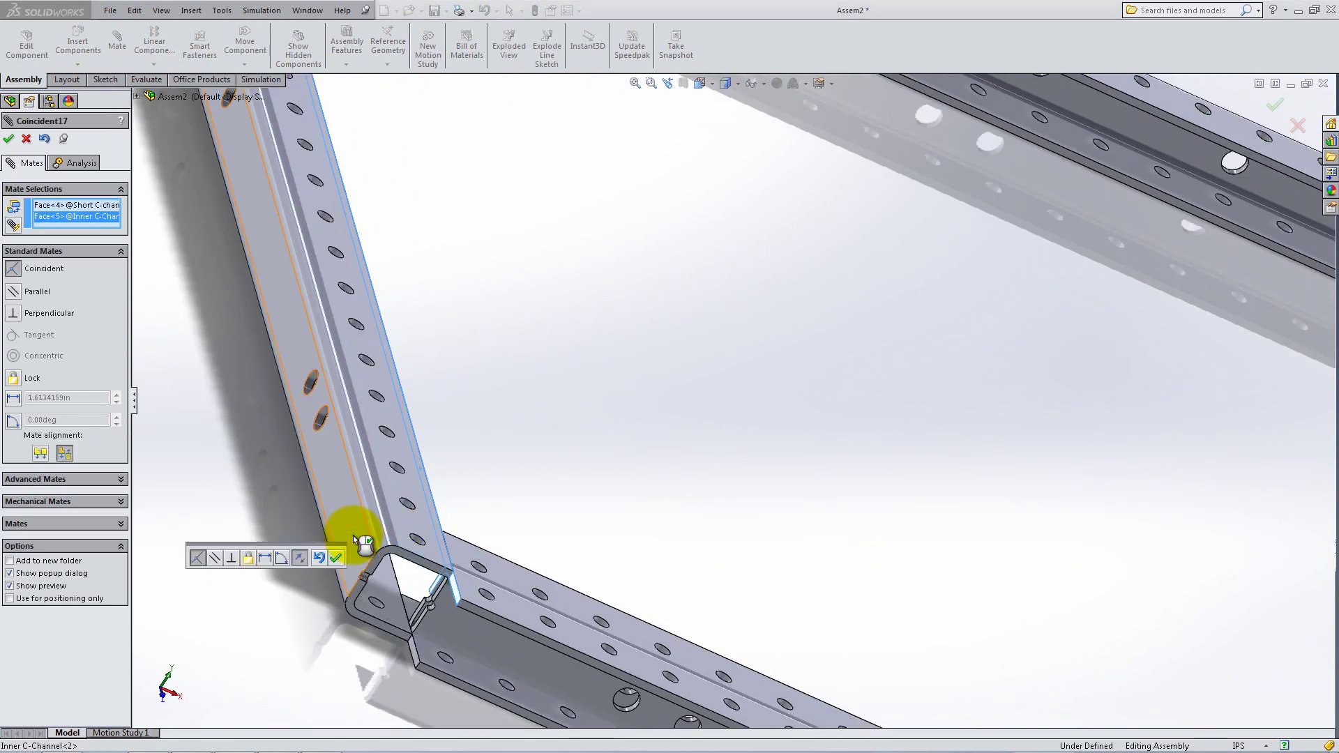
{"action": "left_click", "coordinate": [336, 557]}
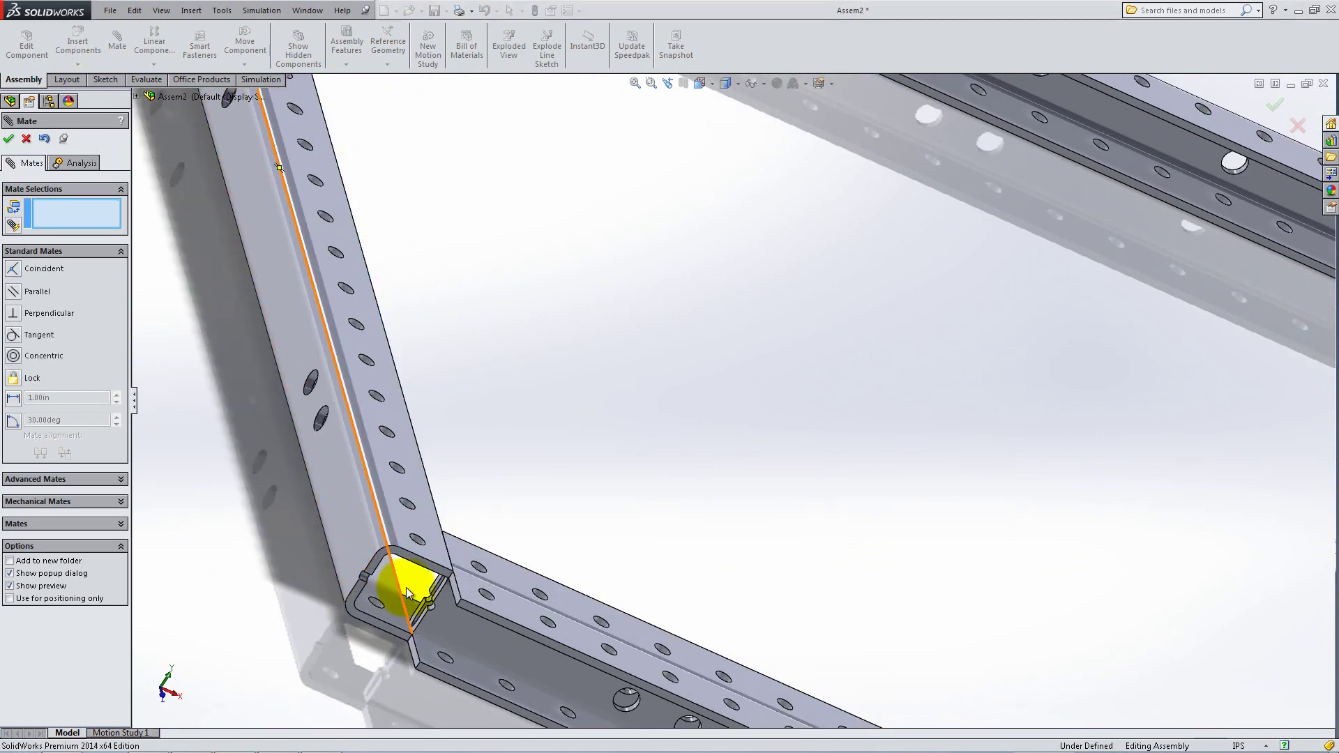
Step: Add a flipped 3.875 in distance mate between the inner channel and the outer channel edge
{"action": "left_click", "coordinate": [465, 605]}
{"action": "middle_click_drag", "start_coordinate": [480, 593], "coordinate": [533, 590]}
{"action": "left_click", "coordinate": [516, 595]}
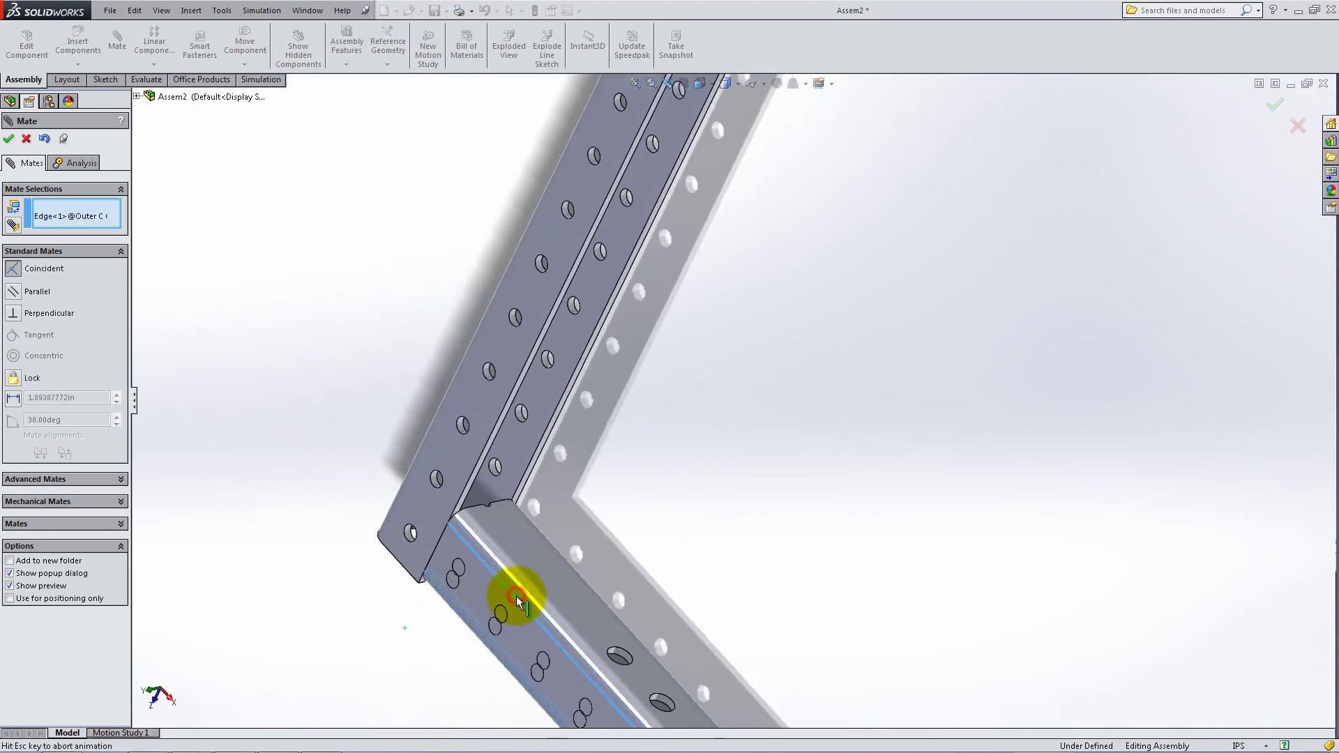
{"action": "left_click", "coordinate": [13, 398]}
{"action": "type", "text": "3.875"}
{"action": "key", "text": "Return"}
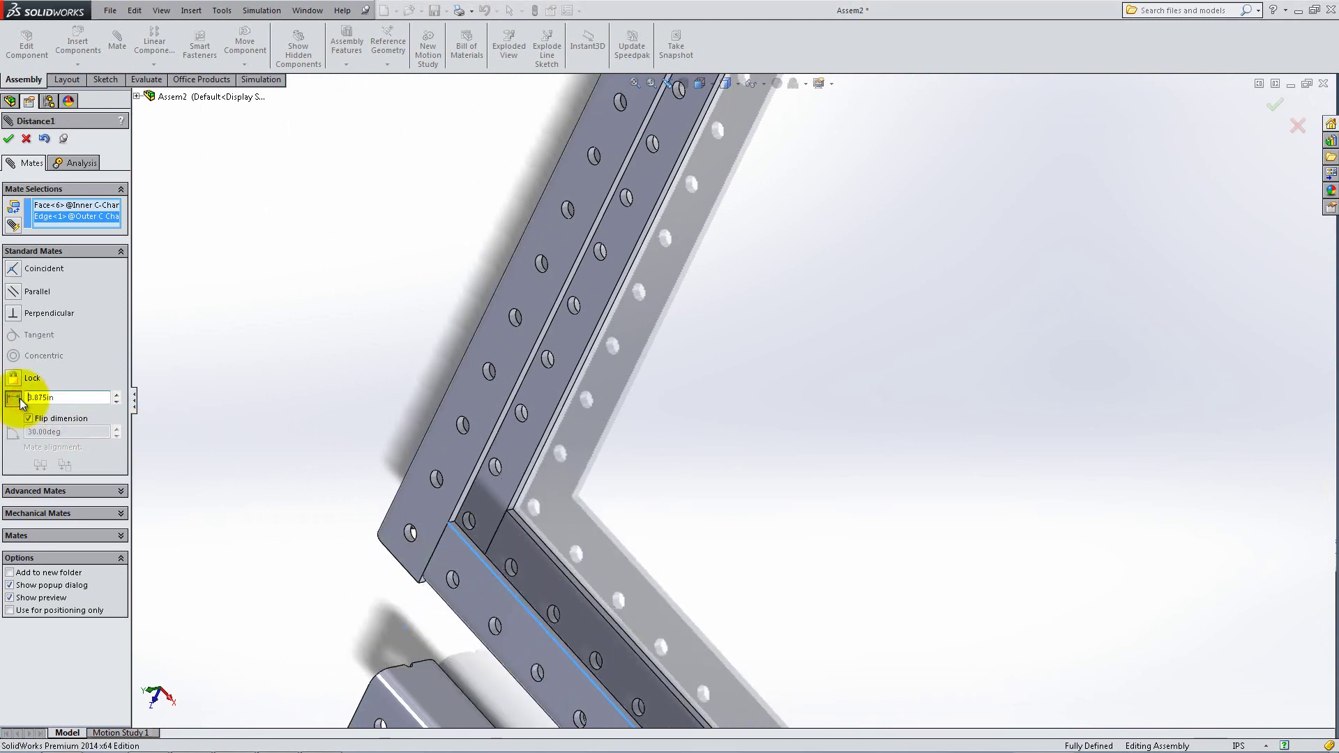
{"action": "left_click", "coordinate": [38, 418]}
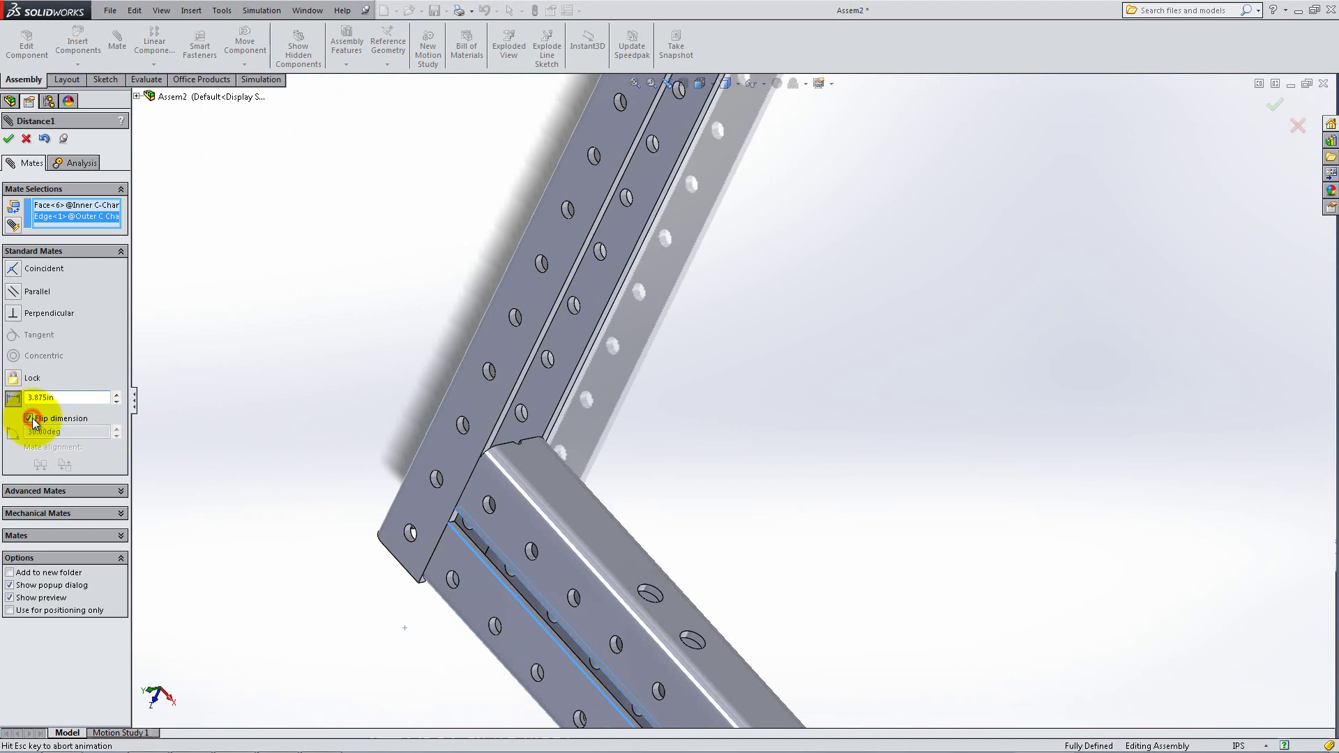
{"action": "left_click", "coordinate": [10, 138]}
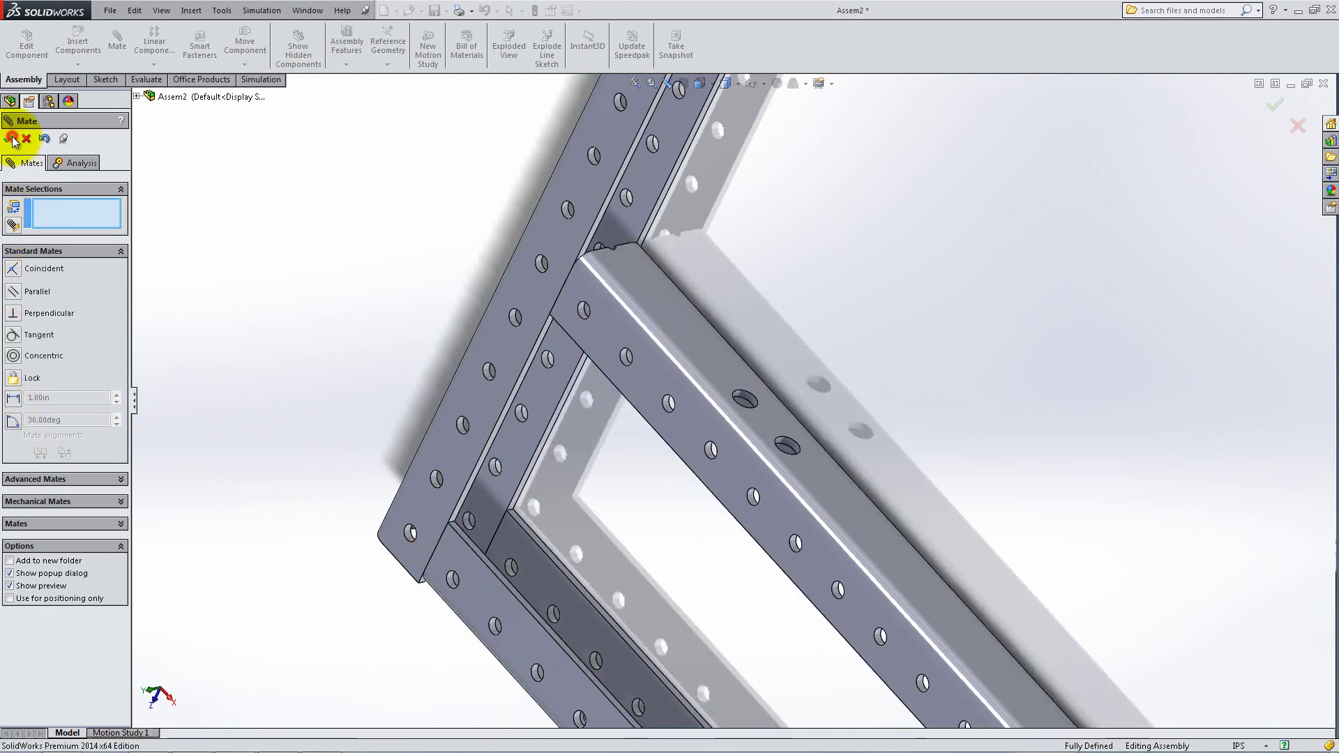
Step: Return to isometric view and add a second copy of the Inner C-Channel
{"action": "left_click", "coordinate": [10, 138]}
{"action": "key", "text": "space"}
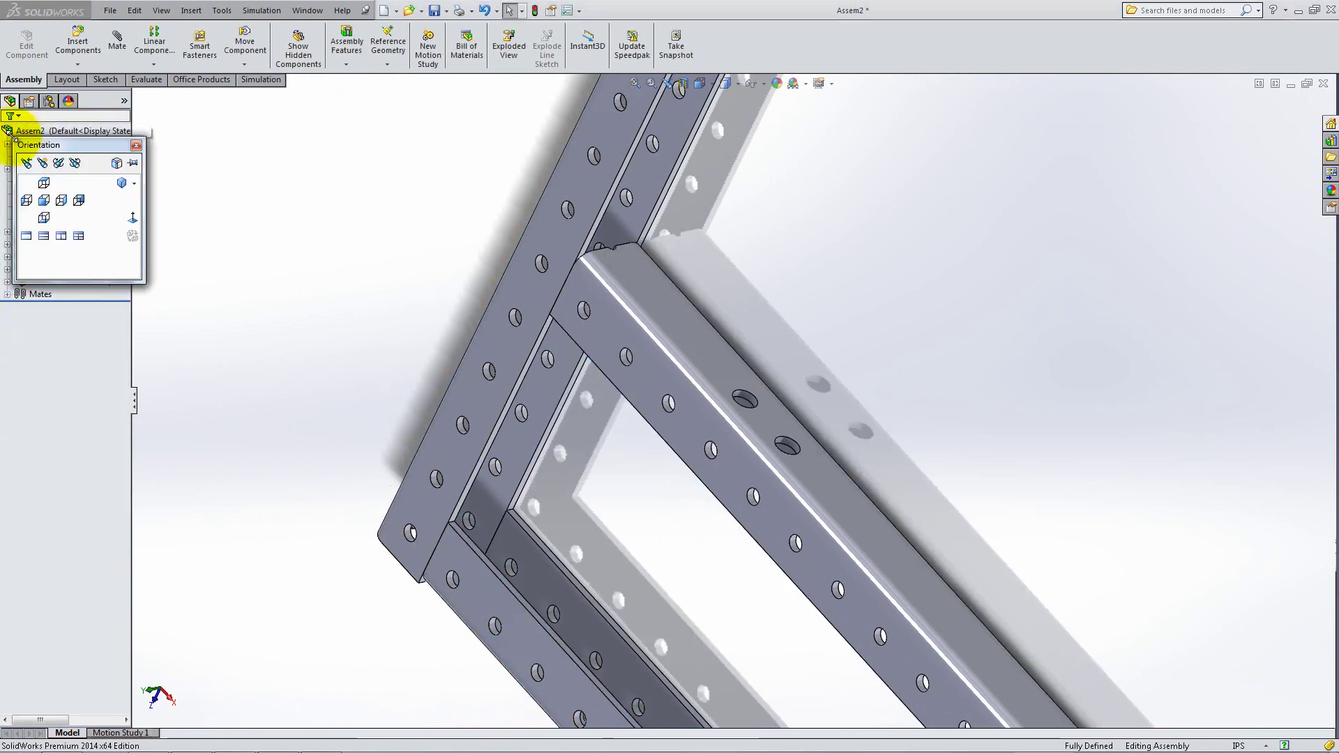
{"action": "left_click", "coordinate": [117, 184]}
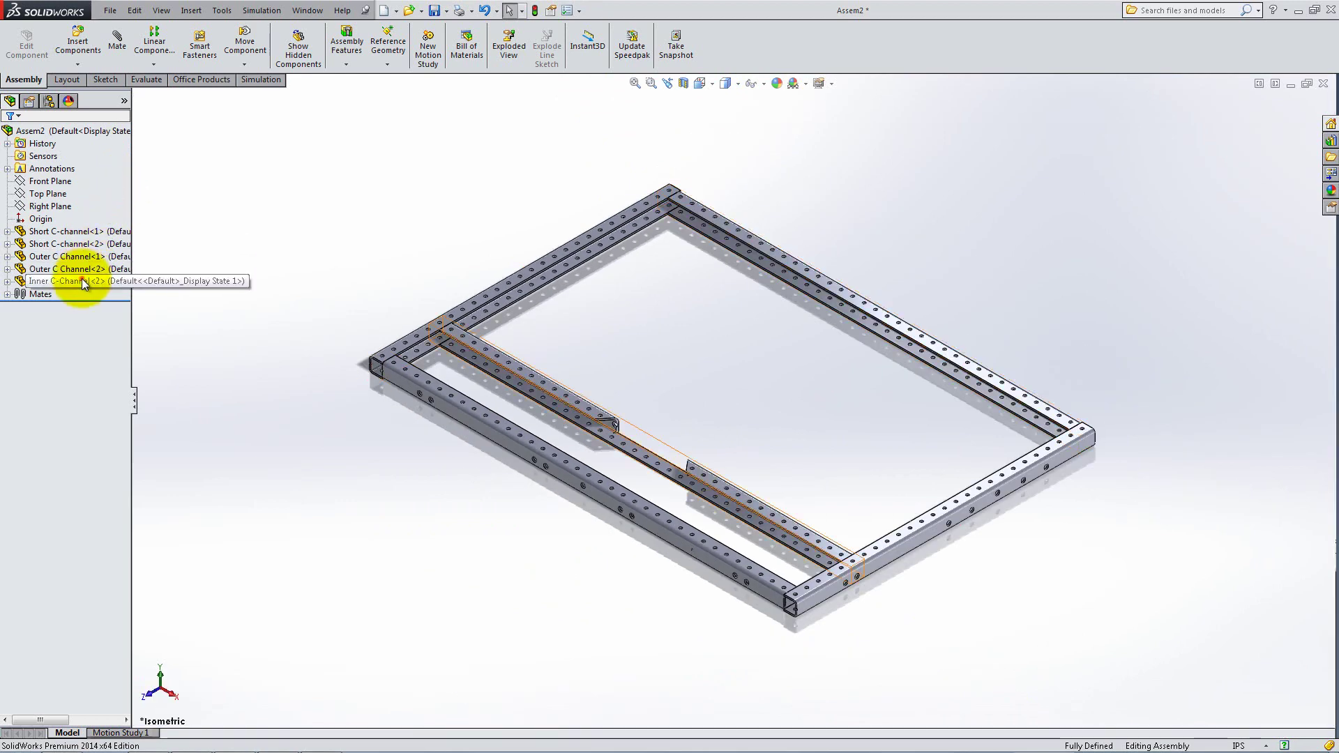
{"action": "left_click_drag", "start_coordinate": [81, 280], "coordinate": [390, 287]}
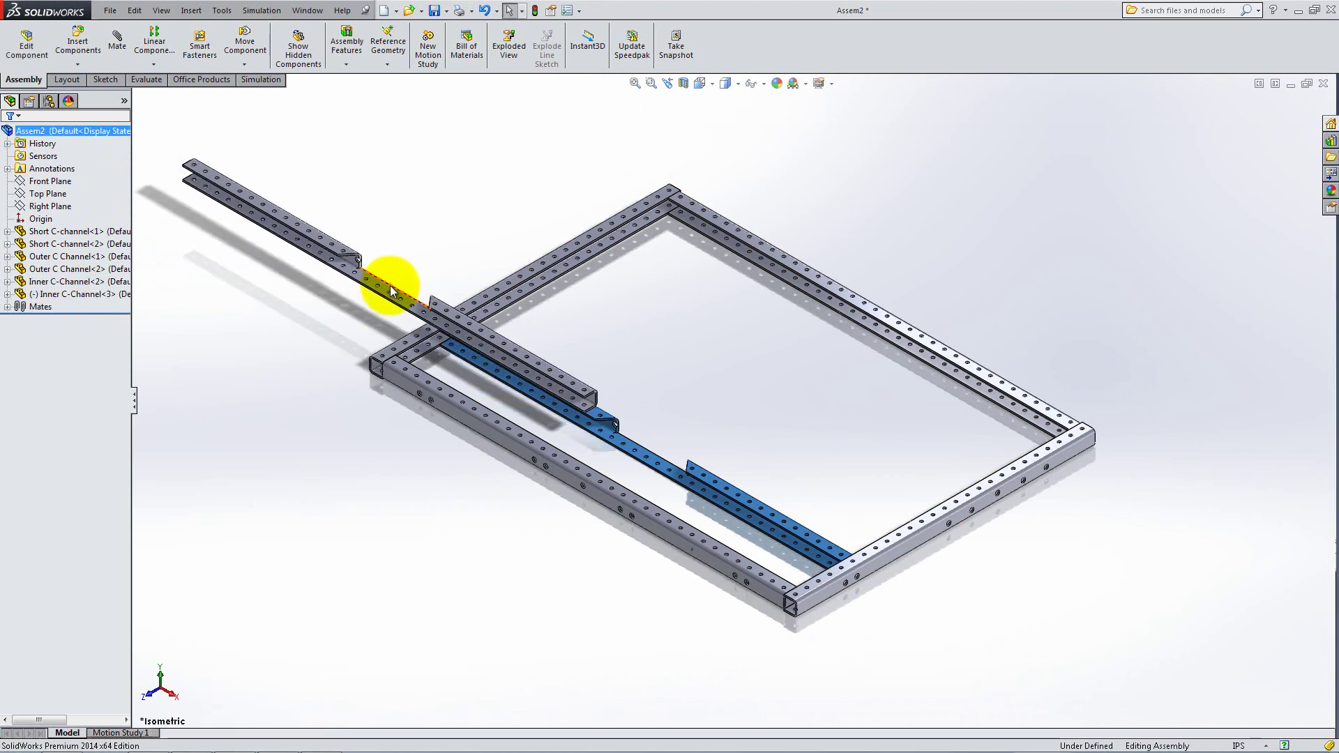
Step: Mate the new channel coincident to the rail face and, flipped, to the short C-channel face
{"action": "left_click", "coordinate": [115, 50]}
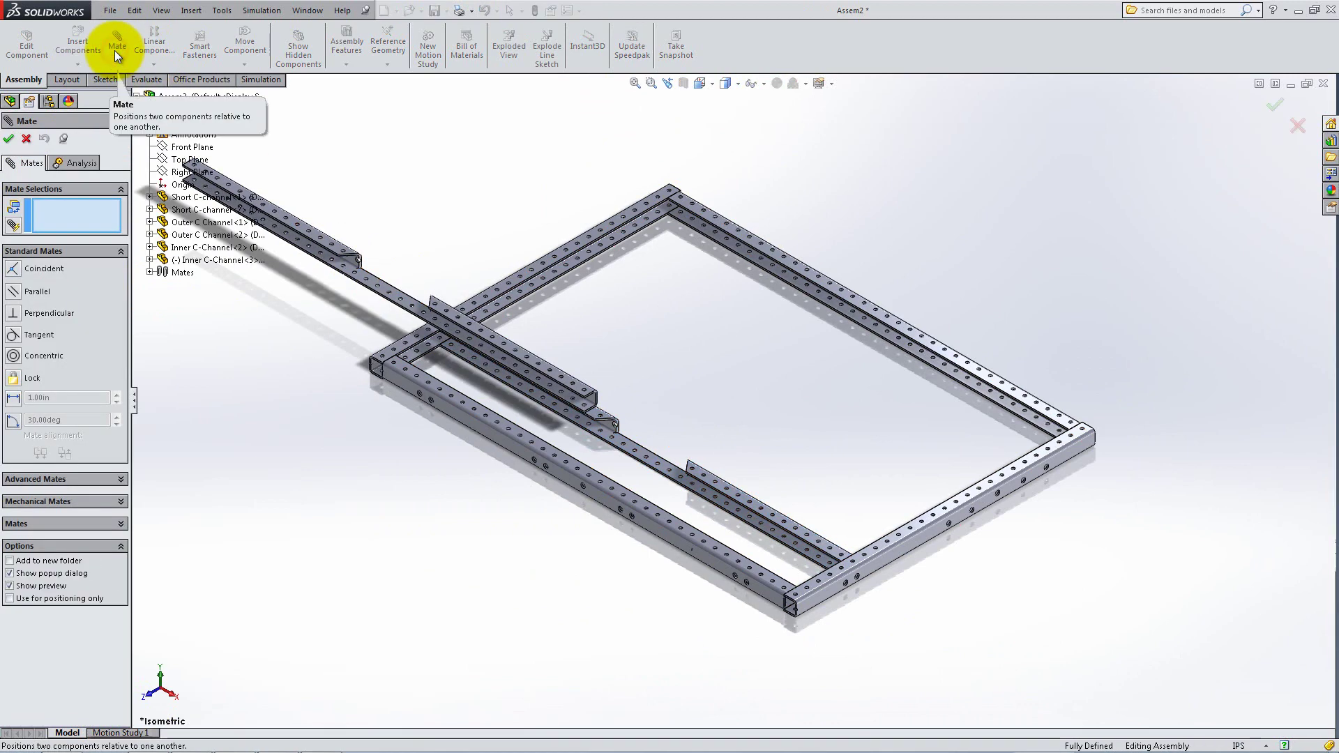
{"action": "left_click", "coordinate": [299, 224]}
{"action": "left_click", "coordinate": [537, 265]}
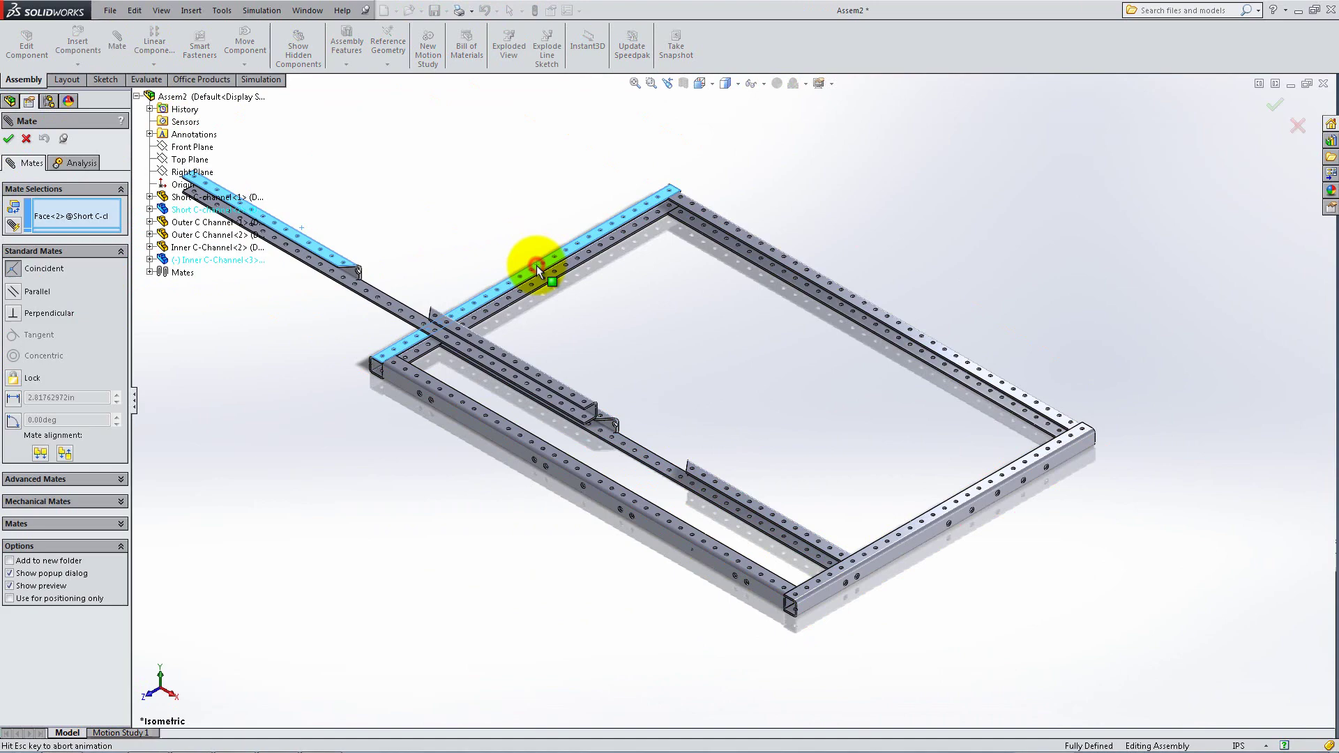
{"action": "left_click", "coordinate": [515, 246]}
{"action": "scroll", "coordinate": [605, 460], "scroll_direction": "down", "scroll_amount": 5}
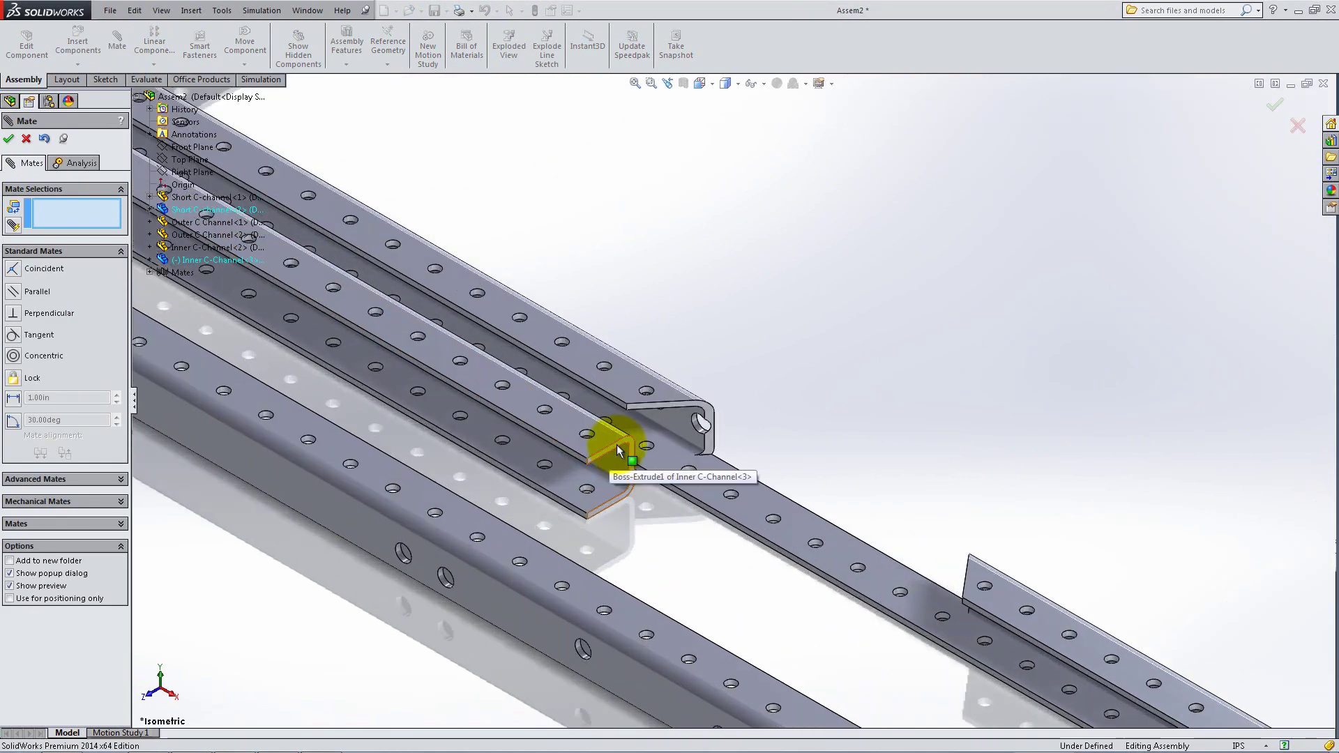
{"action": "left_click", "coordinate": [608, 455]}
{"action": "scroll", "coordinate": [613, 447], "scroll_direction": "up", "scroll_amount": 3}
{"action": "scroll", "coordinate": [722, 136], "scroll_direction": "down", "scroll_amount": 3}
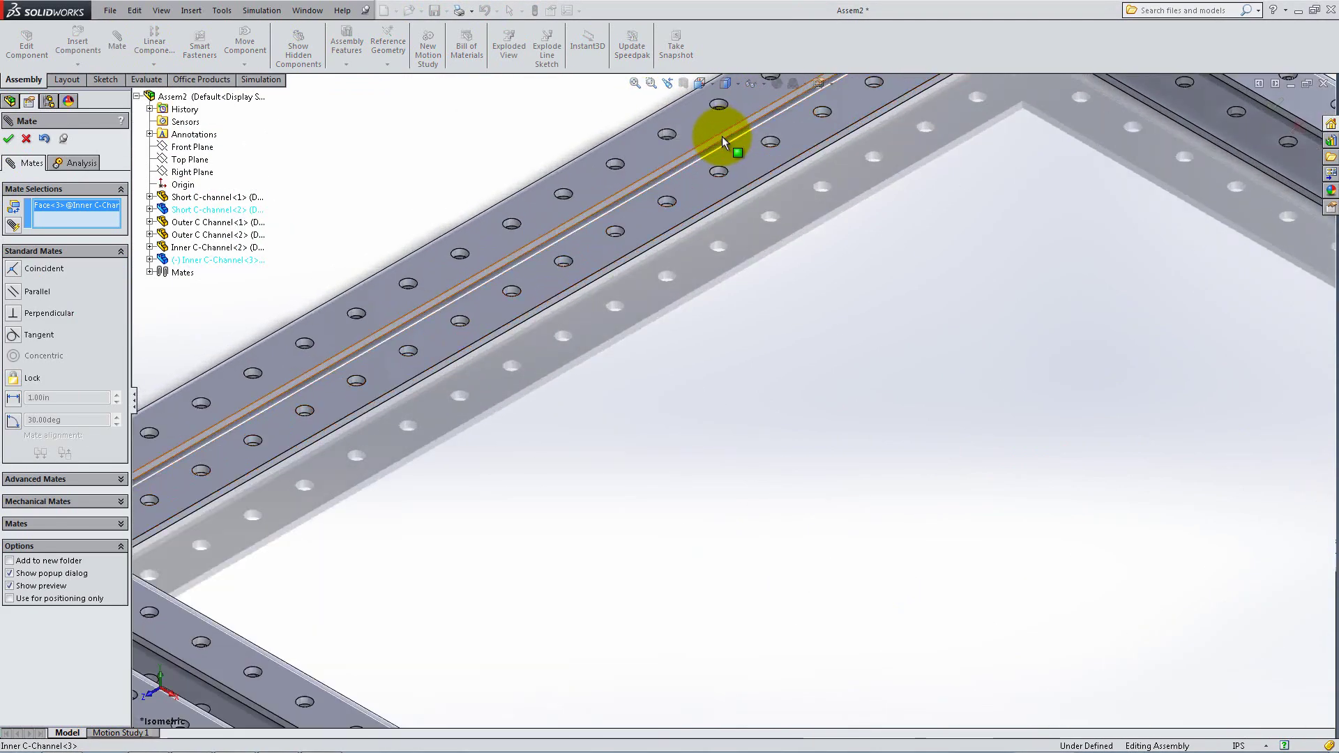
{"action": "left_click", "coordinate": [721, 136]}
{"action": "scroll", "coordinate": [667, 317], "scroll_direction": "up", "scroll_amount": 3}
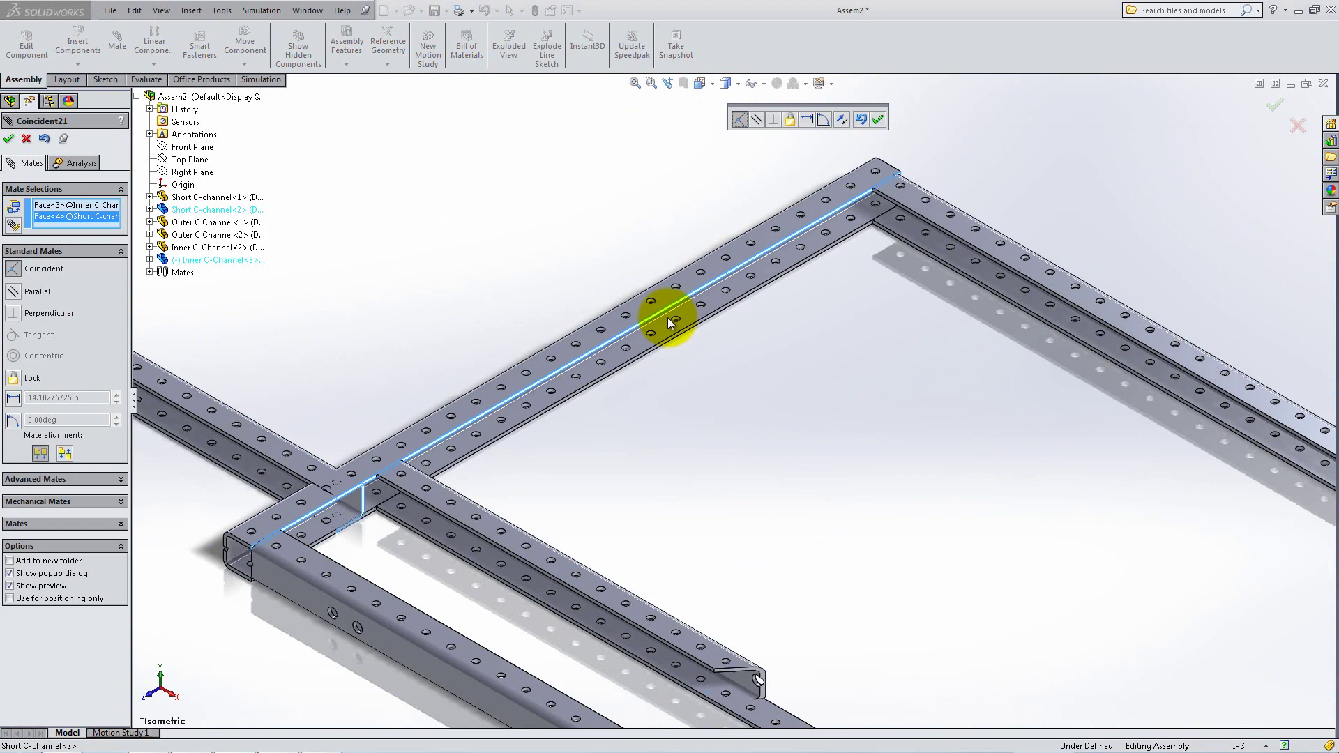
{"action": "left_click", "coordinate": [844, 119]}
{"action": "left_click", "coordinate": [876, 119]}
Step: Set the new inner channel 3.875 in from the Outer C Channel face with a distance mate
{"action": "scroll", "coordinate": [801, 517], "scroll_direction": "up", "scroll_amount": 2}
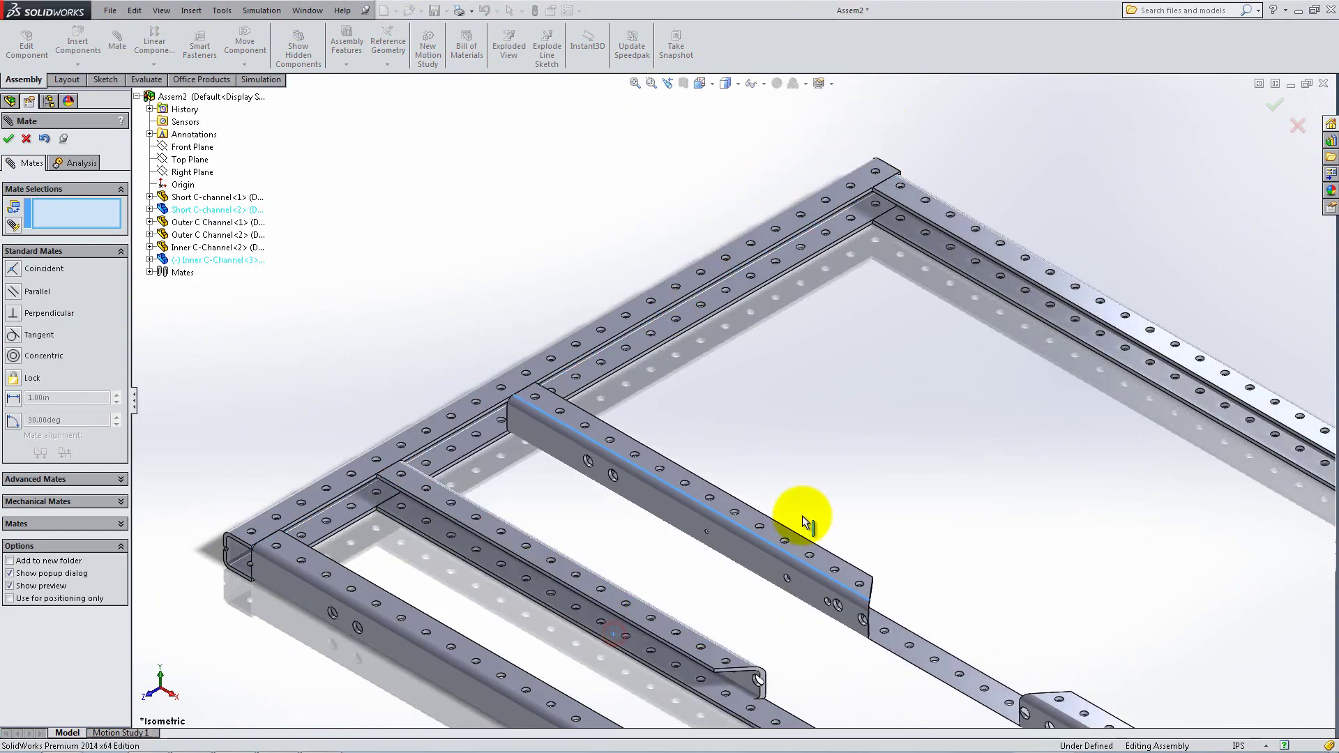
{"action": "middle_click_drag", "start_coordinate": [801, 517], "coordinate": [828, 616]}
{"action": "scroll", "coordinate": [820, 543], "scroll_direction": "down", "scroll_amount": 5}
{"action": "left_click", "coordinate": [821, 543]}
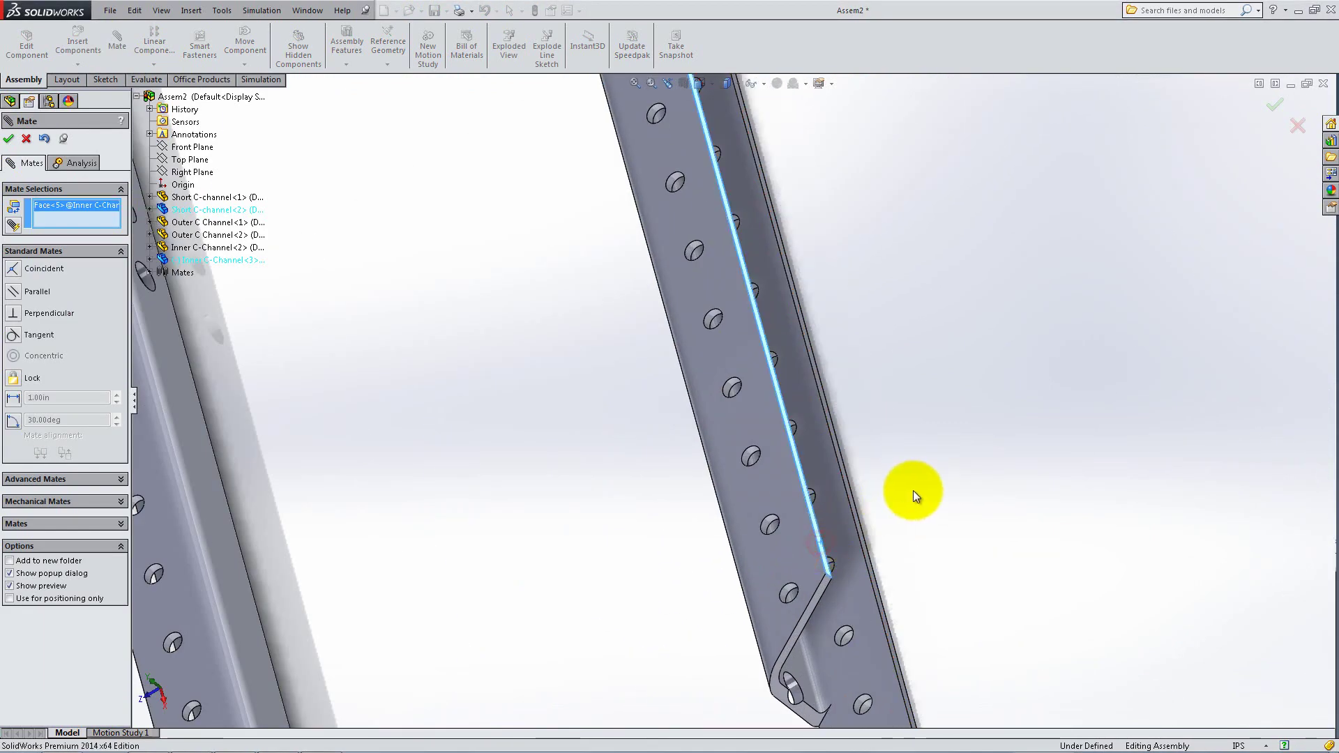
{"action": "middle_click_drag", "start_coordinate": [911, 488], "coordinate": [1017, 343]}
{"action": "scroll", "coordinate": [1081, 251], "scroll_direction": "up", "scroll_amount": 2}
{"action": "left_click", "coordinate": [1146, 166]}
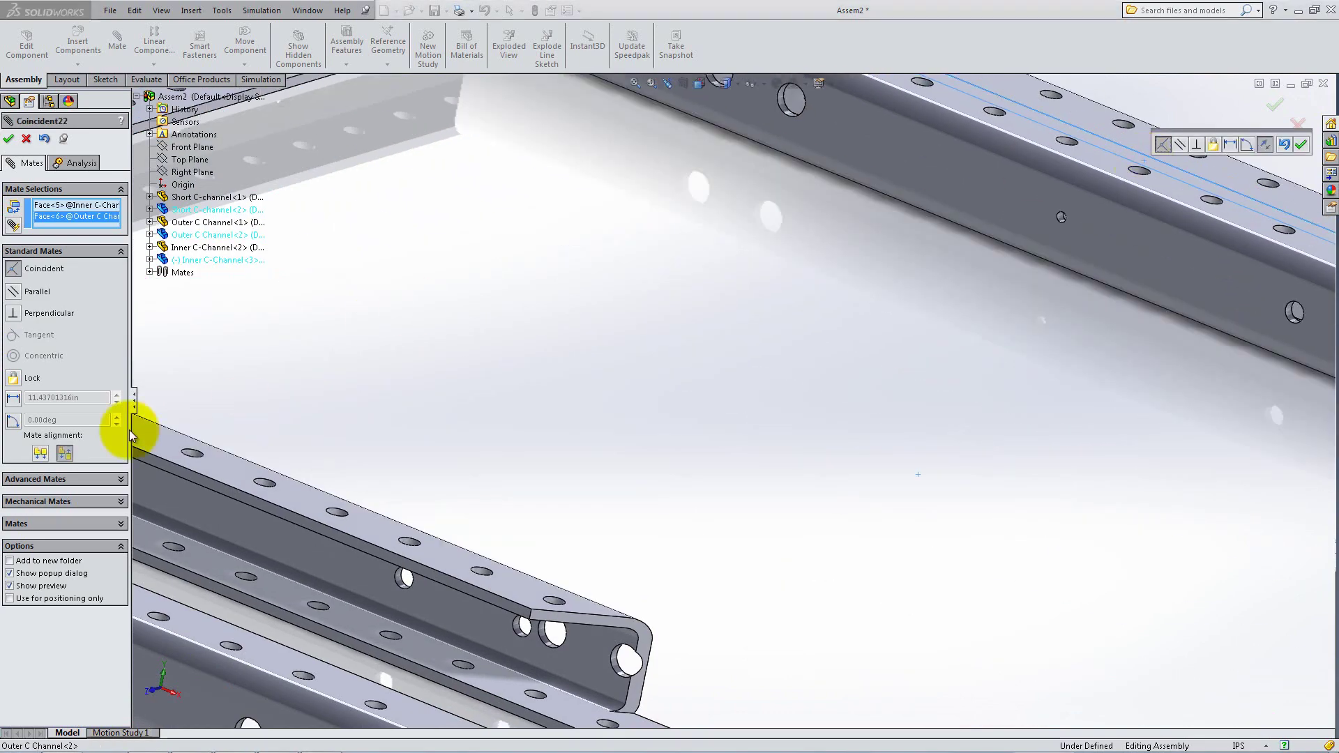
{"action": "left_click", "coordinate": [13, 397]}
{"action": "type", "text": "3.875"}
{"action": "key", "text": "Return"}
{"action": "left_click", "coordinate": [9, 139]}
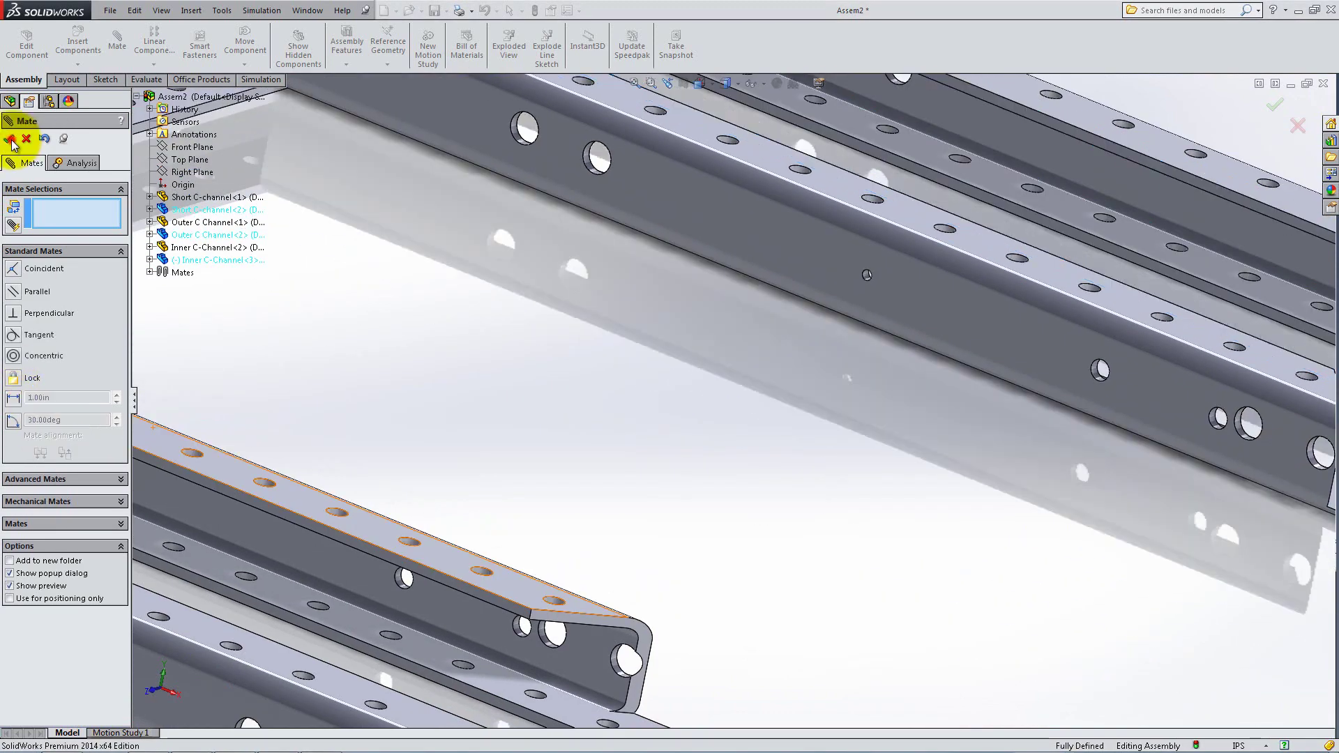
Step: Close the mate session and return to the isometric view
{"action": "left_click", "coordinate": [13, 138]}
{"action": "key", "text": "space"}
{"action": "left_click", "coordinate": [121, 187]}
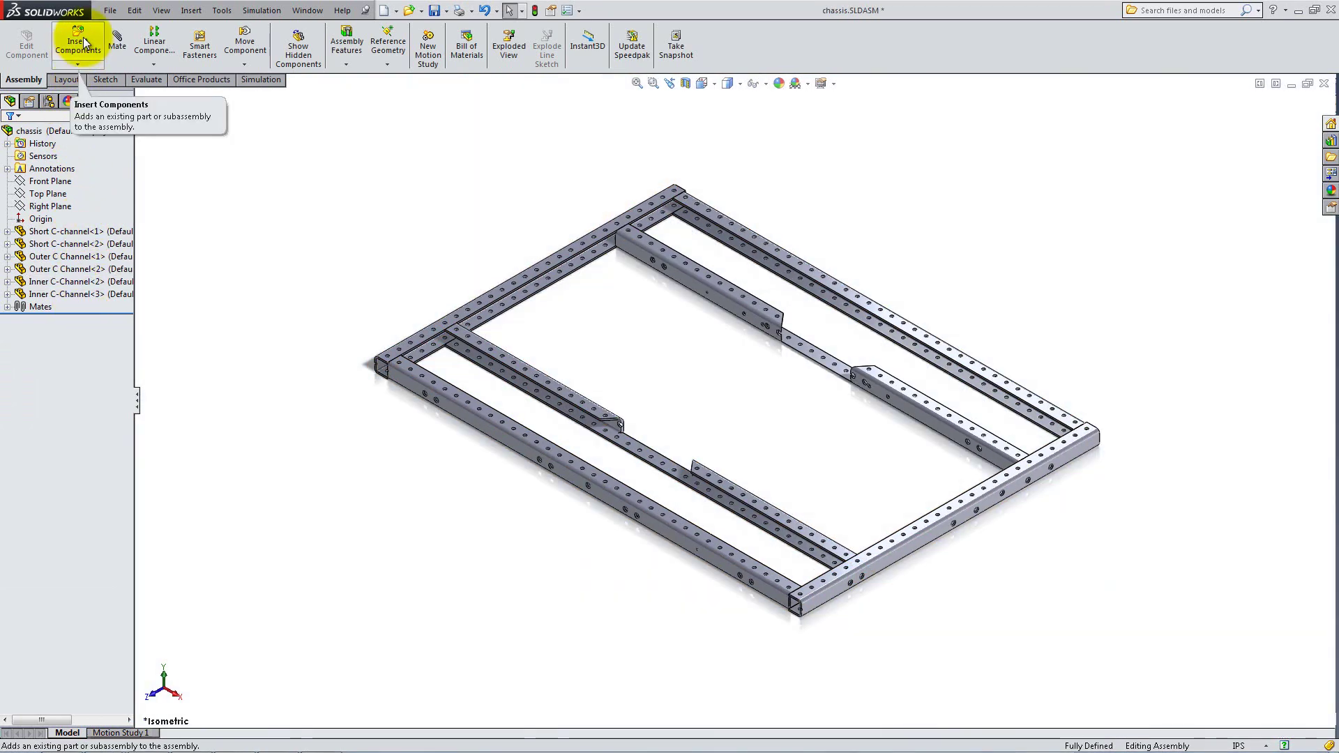
Step: Insert the Corner-Estrusion part near the frame
{"action": "left_click", "coordinate": [82, 36]}
{"action": "left_click", "coordinate": [73, 382]}
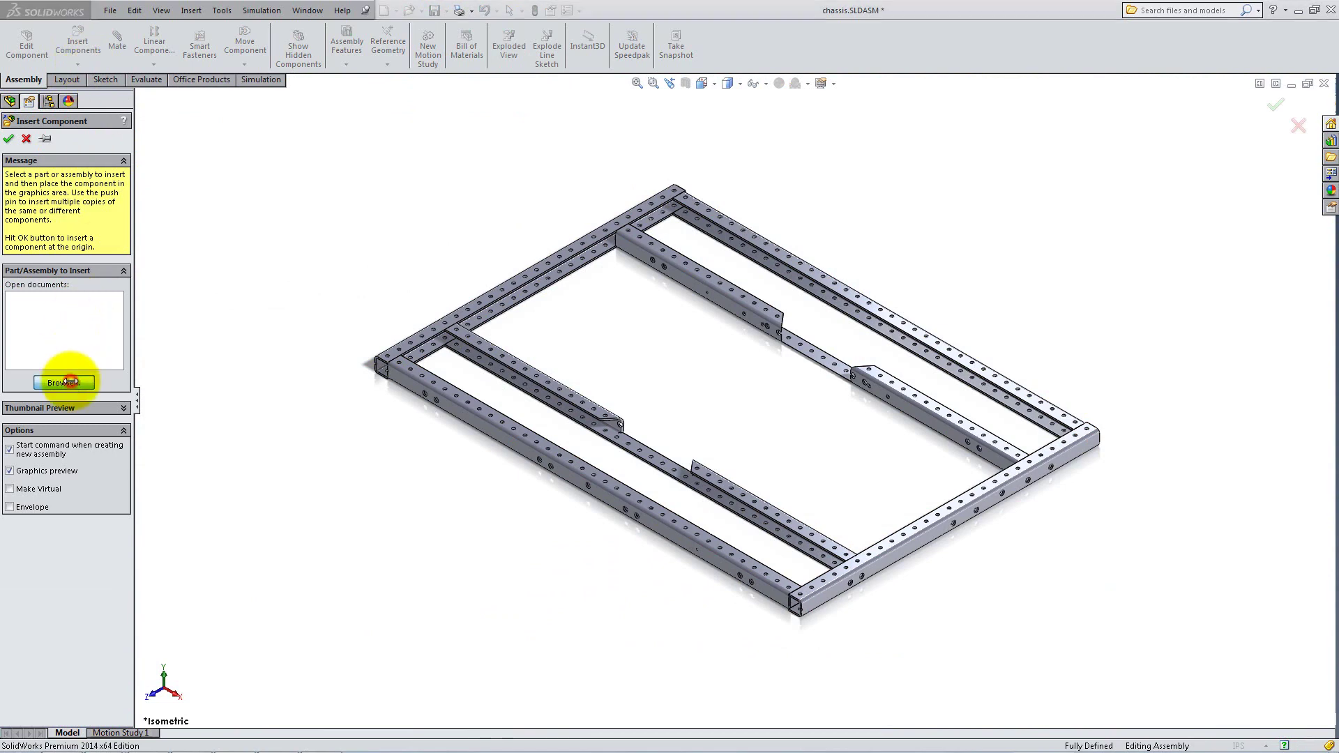
{"action": "double_click", "coordinate": [229, 378]}
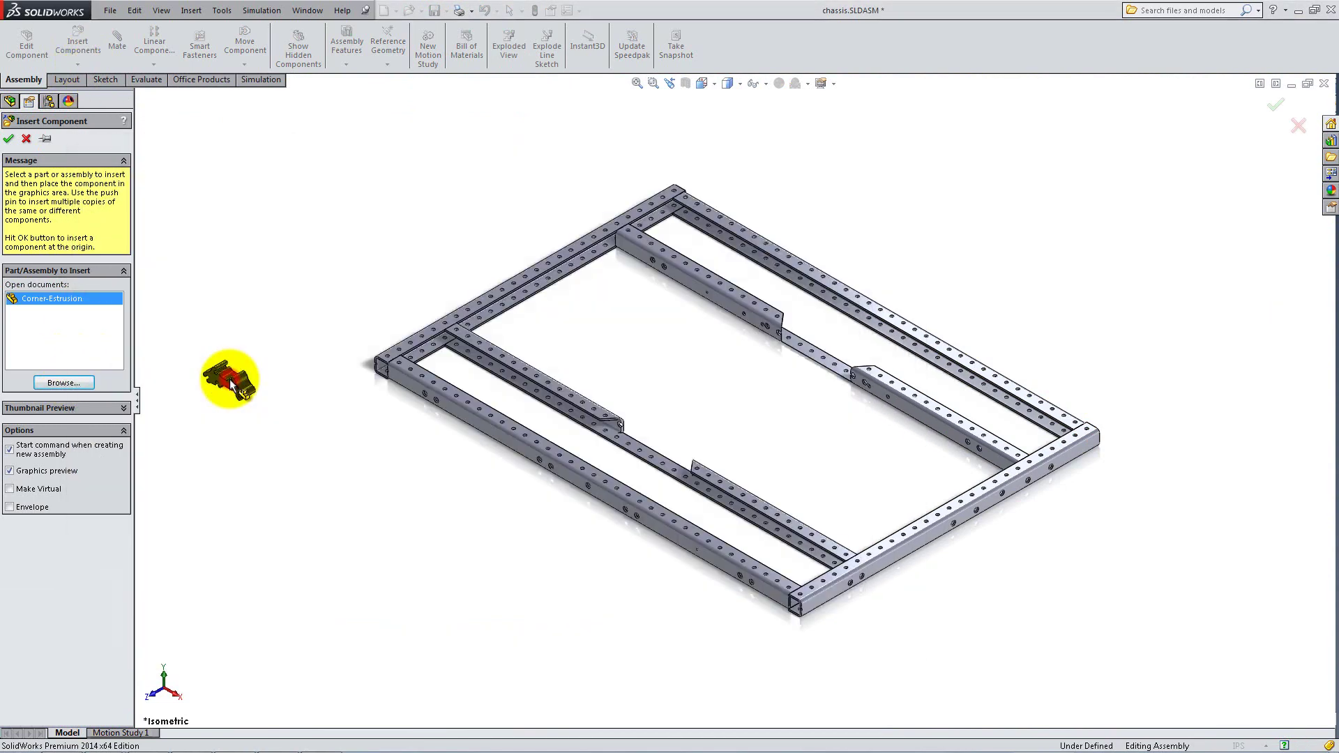
{"action": "left_click", "coordinate": [360, 380]}
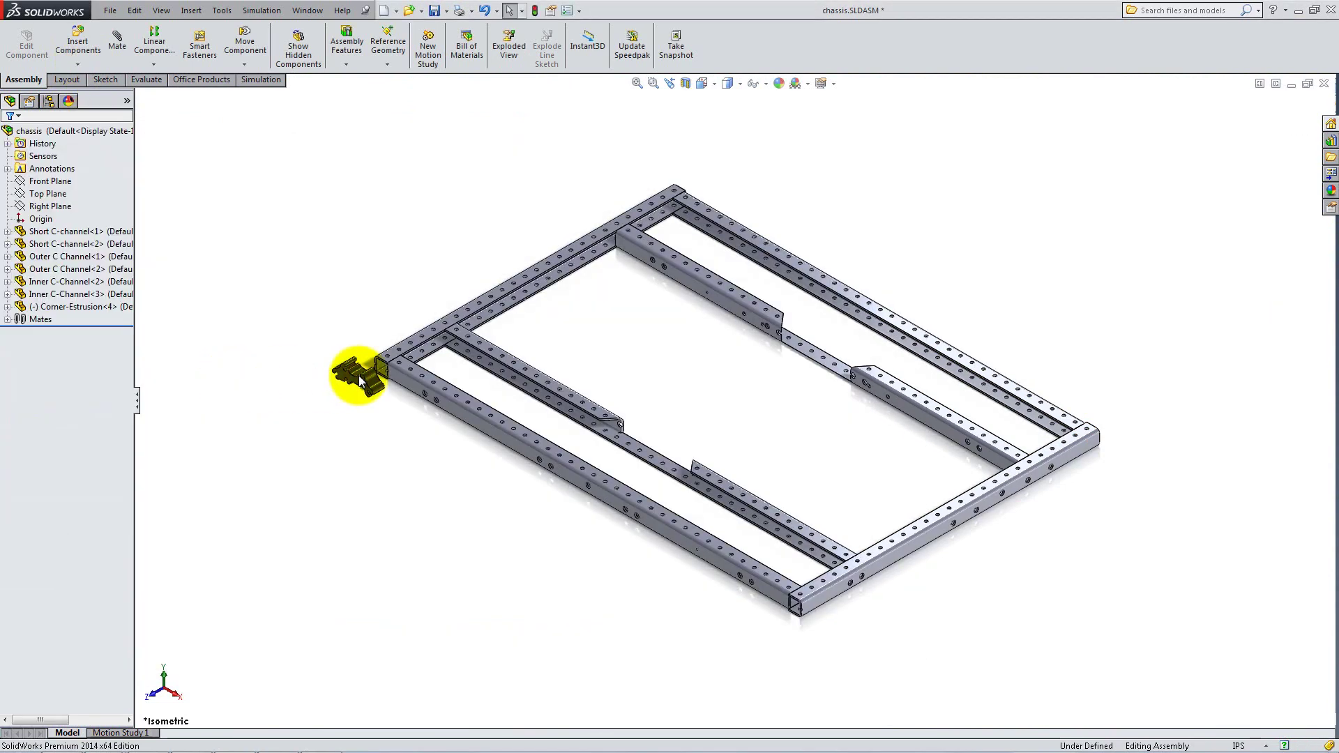
Step: Mate the corner extrusion's flat face coincident to the rail's top face
{"action": "left_click", "coordinate": [117, 43]}
{"action": "scroll", "coordinate": [469, 350], "scroll_direction": "down", "scroll_amount": 5}
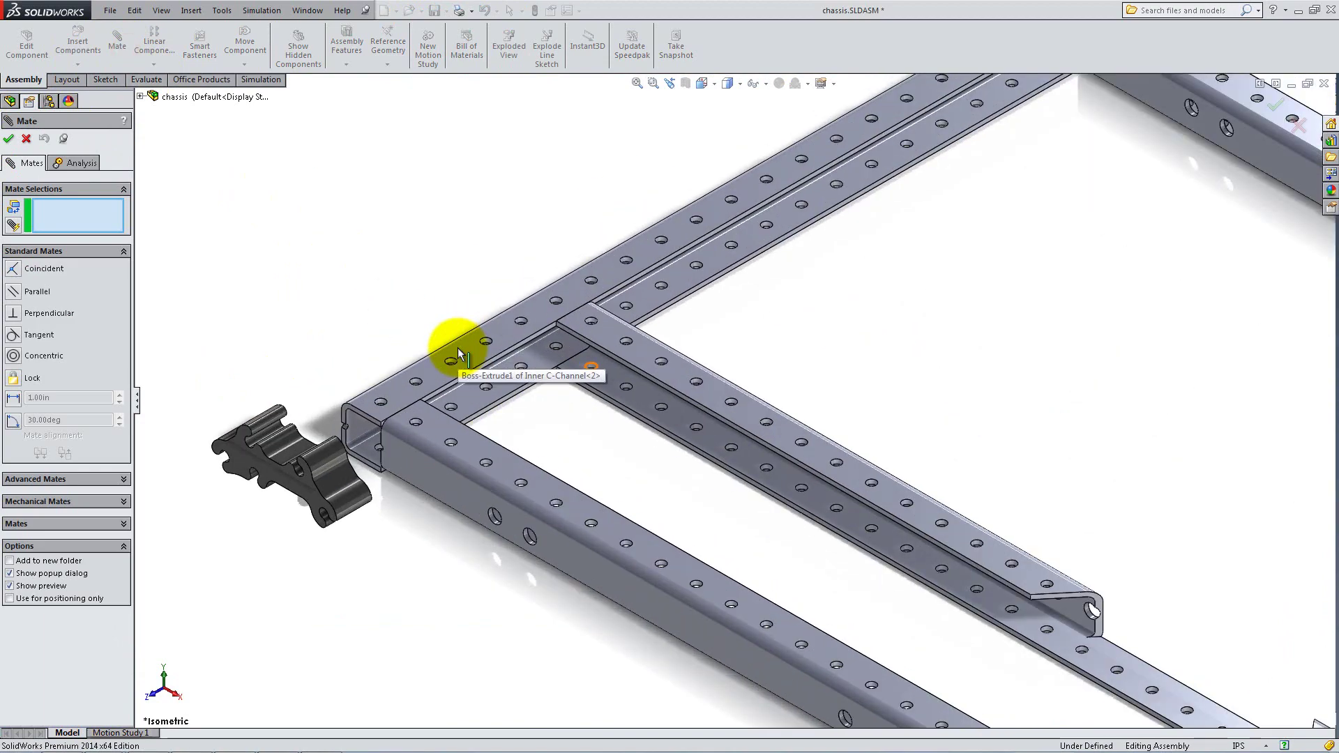
{"action": "left_click", "coordinate": [292, 480]}
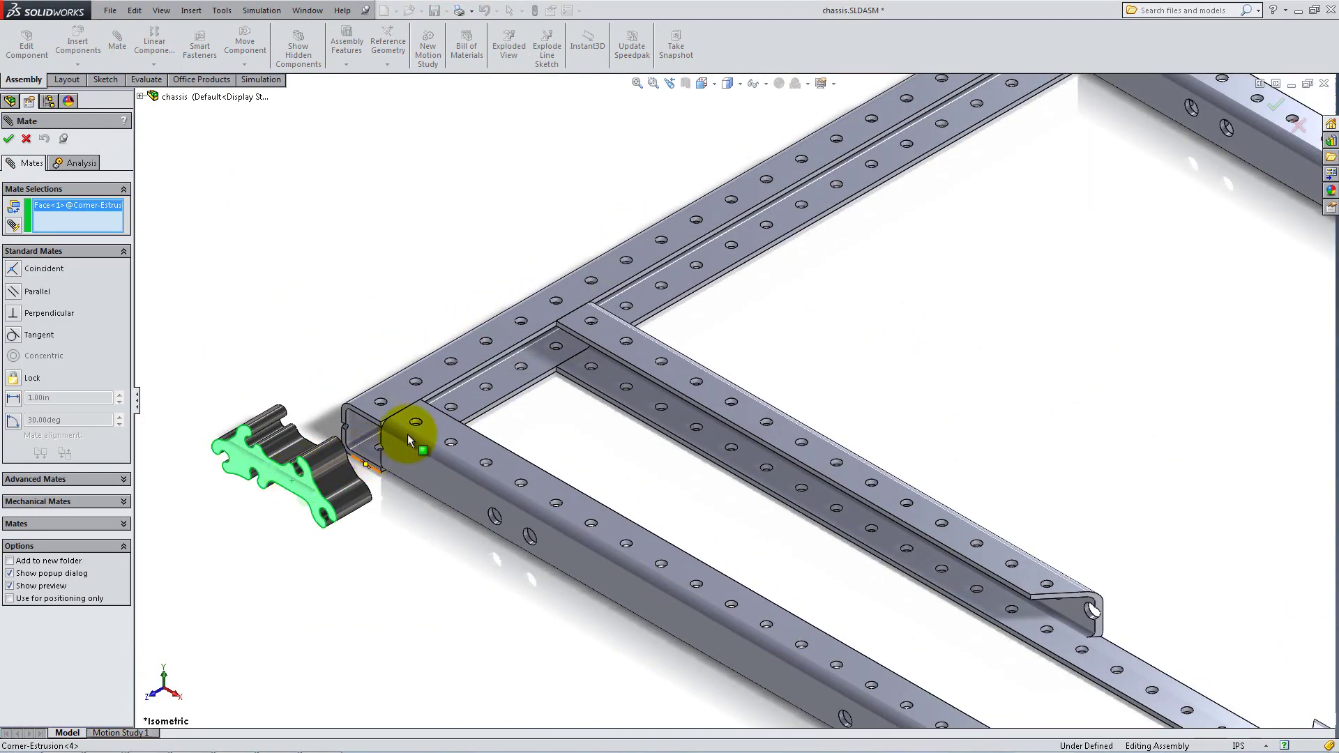
{"action": "middle_click_drag", "start_coordinate": [532, 365], "coordinate": [479, 215]}
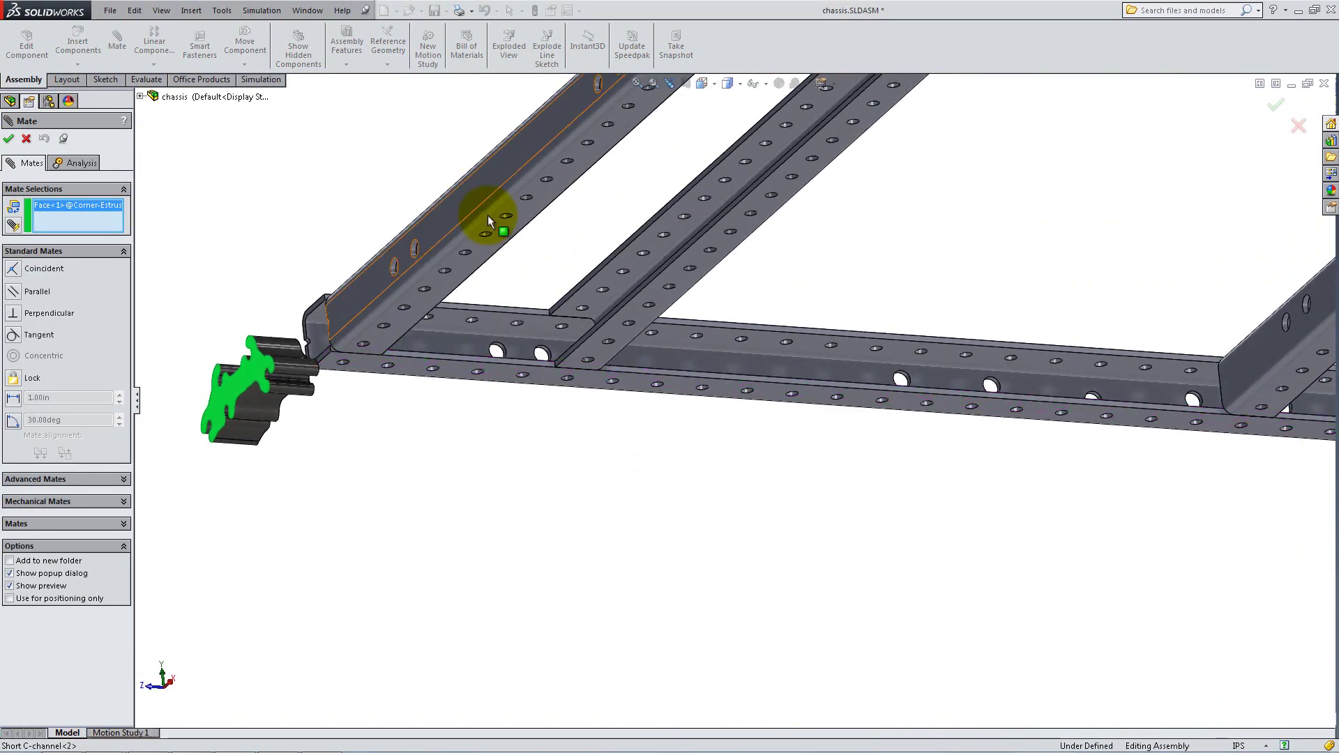
{"action": "left_click", "coordinate": [508, 321]}
{"action": "left_click", "coordinate": [491, 305]}
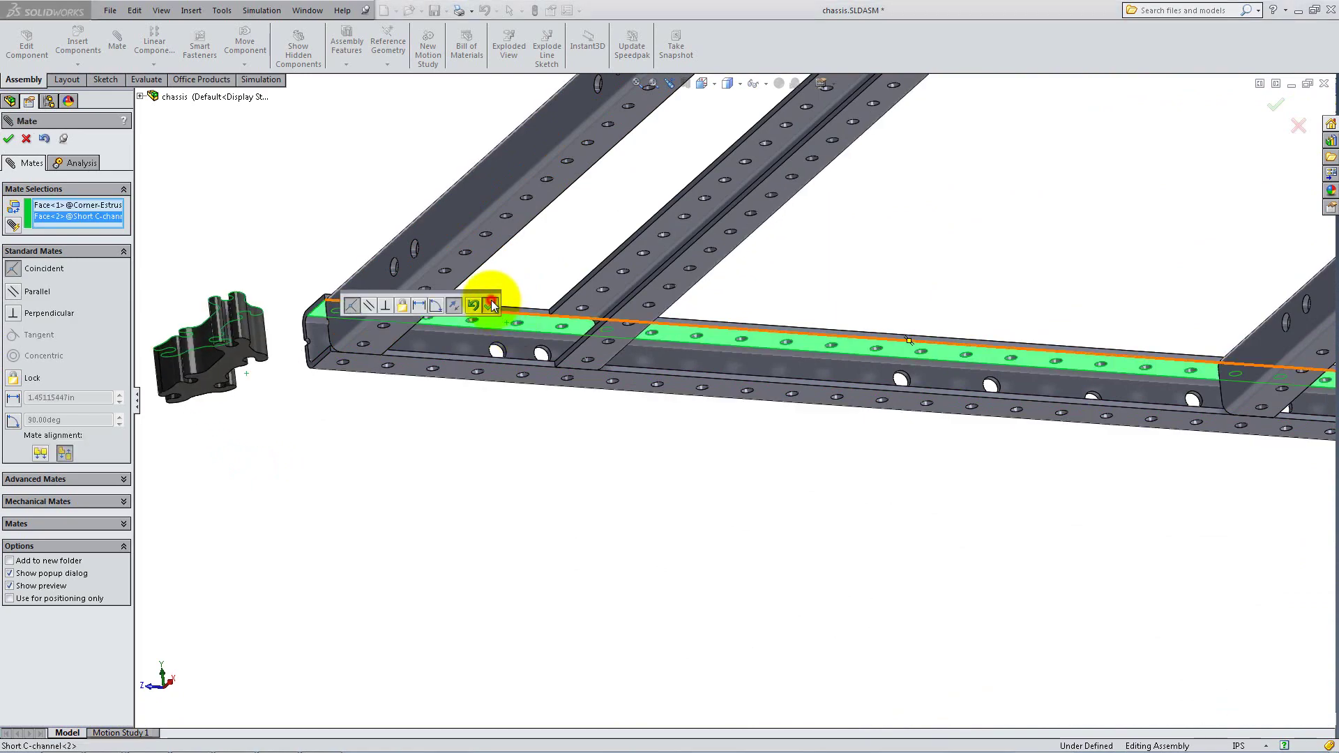
Step: Mate the extrusion's hole concentric to a rail hole and slide it into the channel
{"action": "middle_click_drag", "start_coordinate": [511, 268], "coordinate": [415, 168]}
{"action": "scroll", "coordinate": [543, 182], "scroll_direction": "down", "scroll_amount": 5}
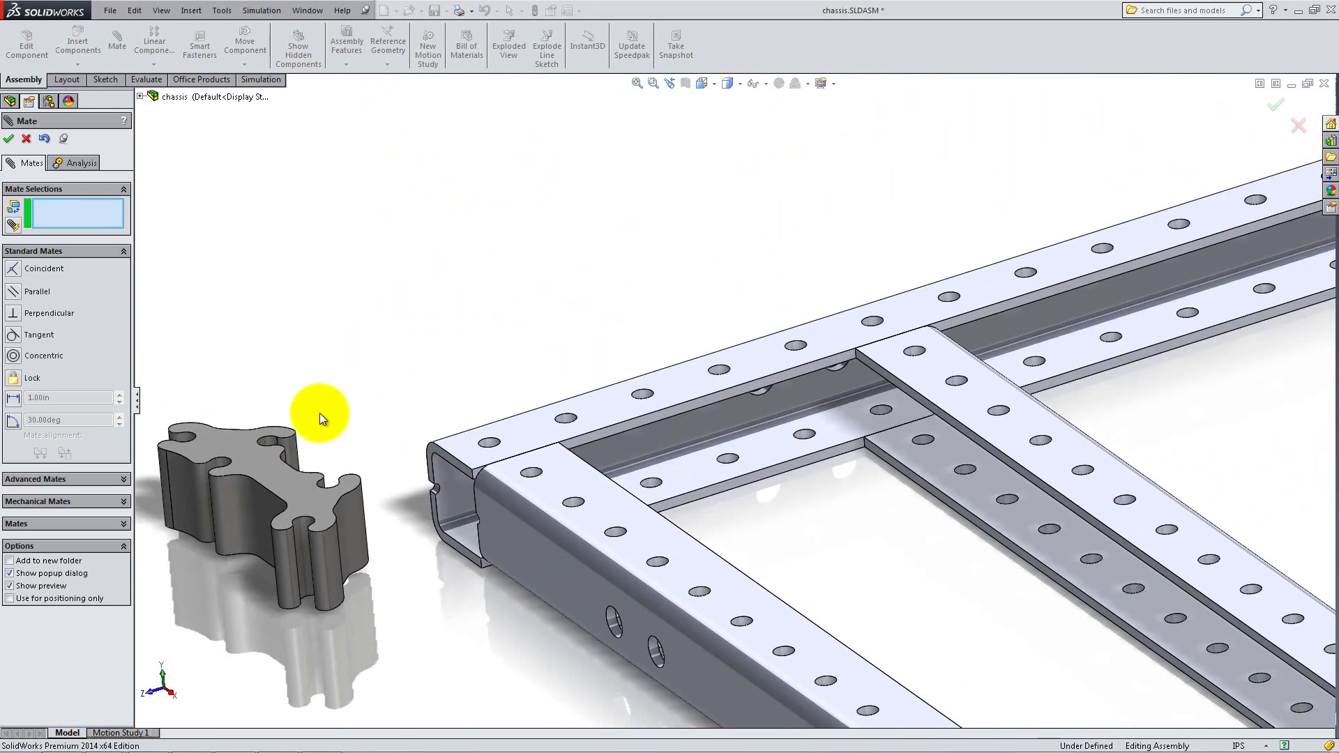
{"action": "left_click", "coordinate": [271, 442]}
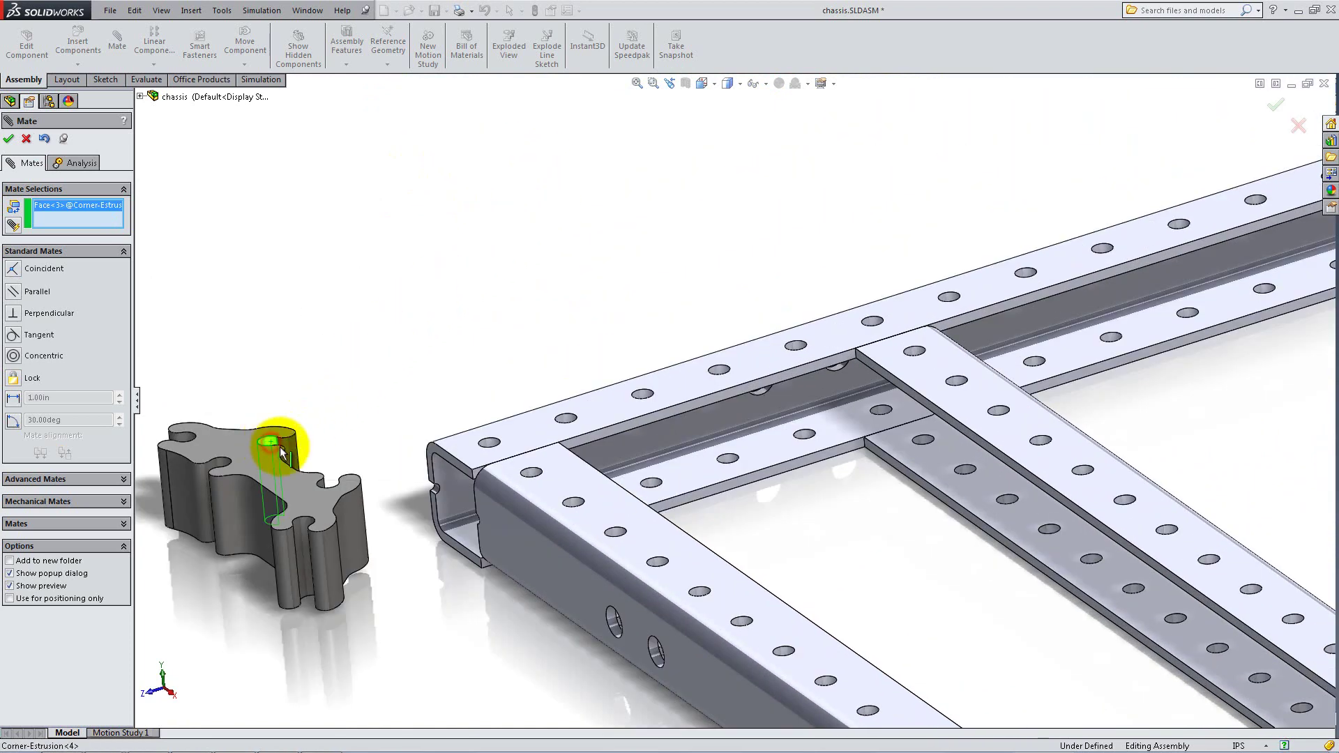
{"action": "left_click", "coordinate": [532, 477]}
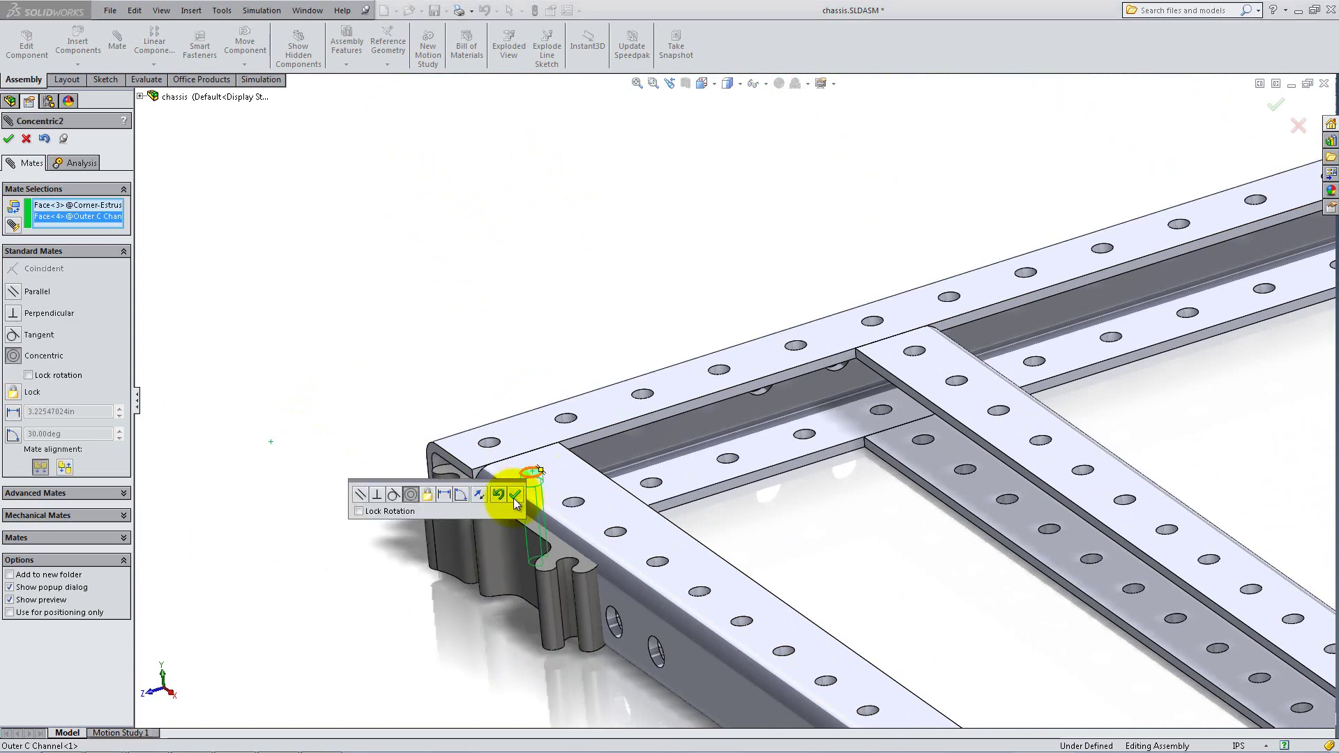
{"action": "left_click", "coordinate": [515, 499]}
{"action": "left_click_drag", "start_coordinate": [500, 556], "coordinate": [600, 549]}
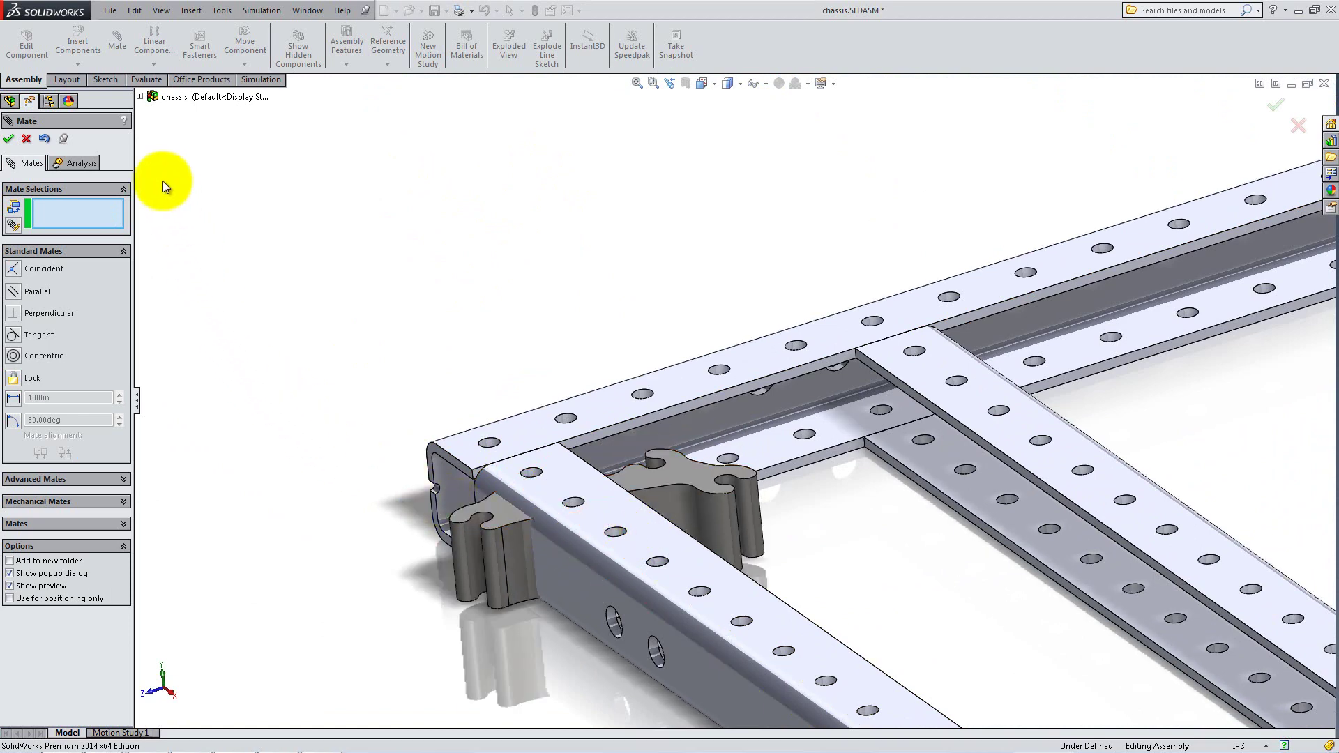
Step: Show Sketch2 of Corner-Estrusion<4> from the component tree
{"action": "left_click", "coordinate": [140, 97]}
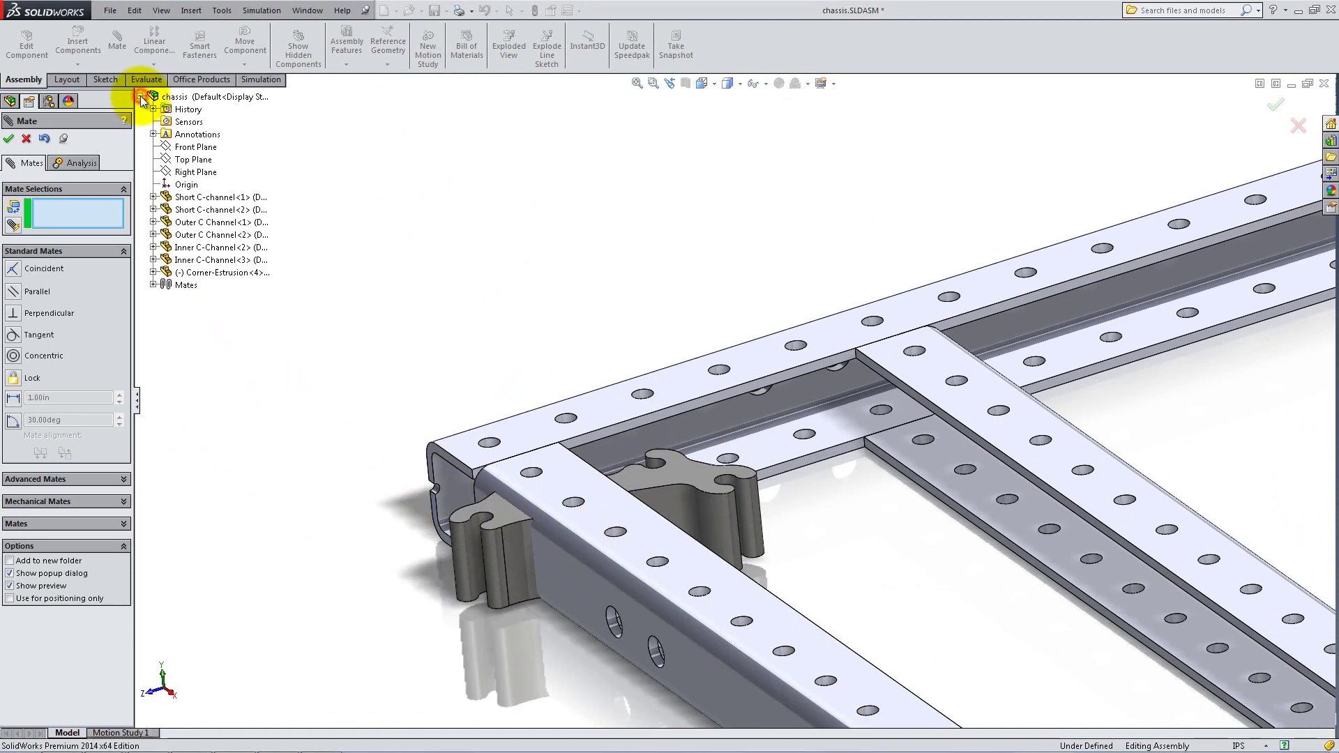
{"action": "left_click", "coordinate": [153, 273]}
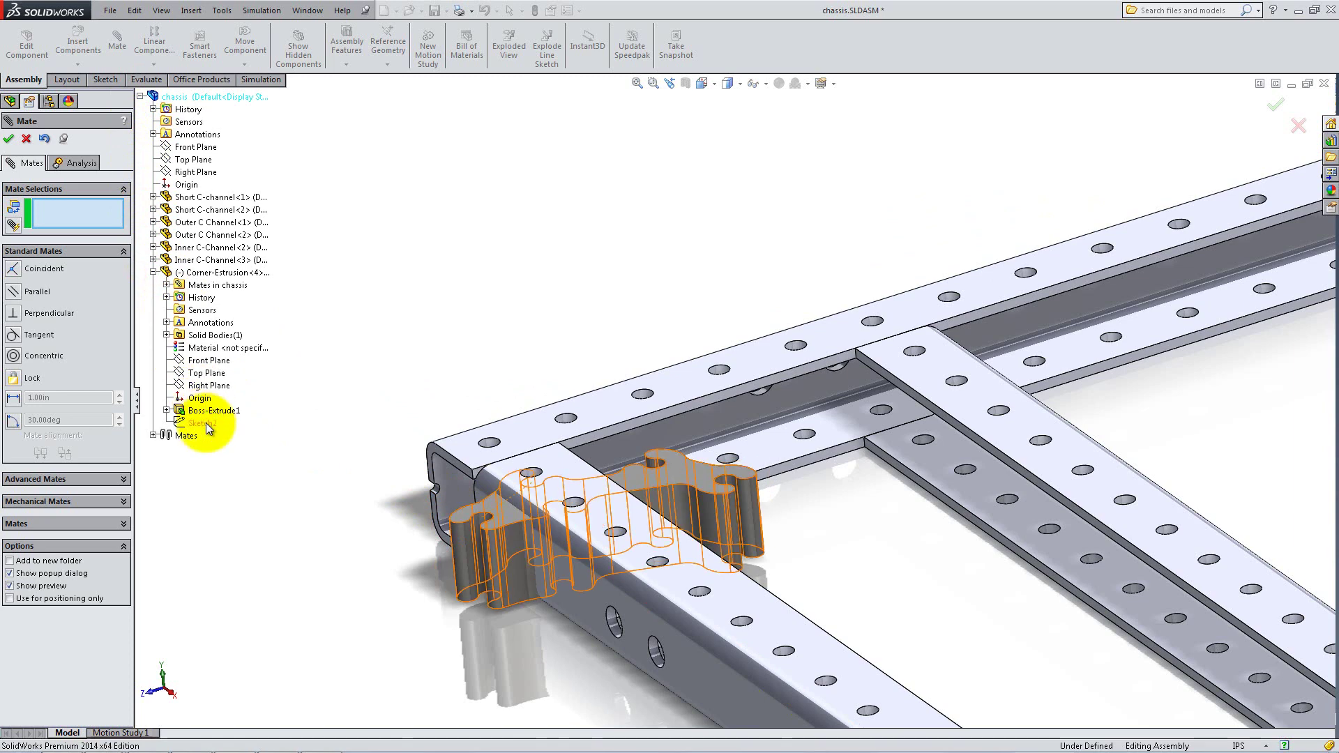
{"action": "right_click", "coordinate": [204, 423]}
{"action": "left_click", "coordinate": [235, 444]}
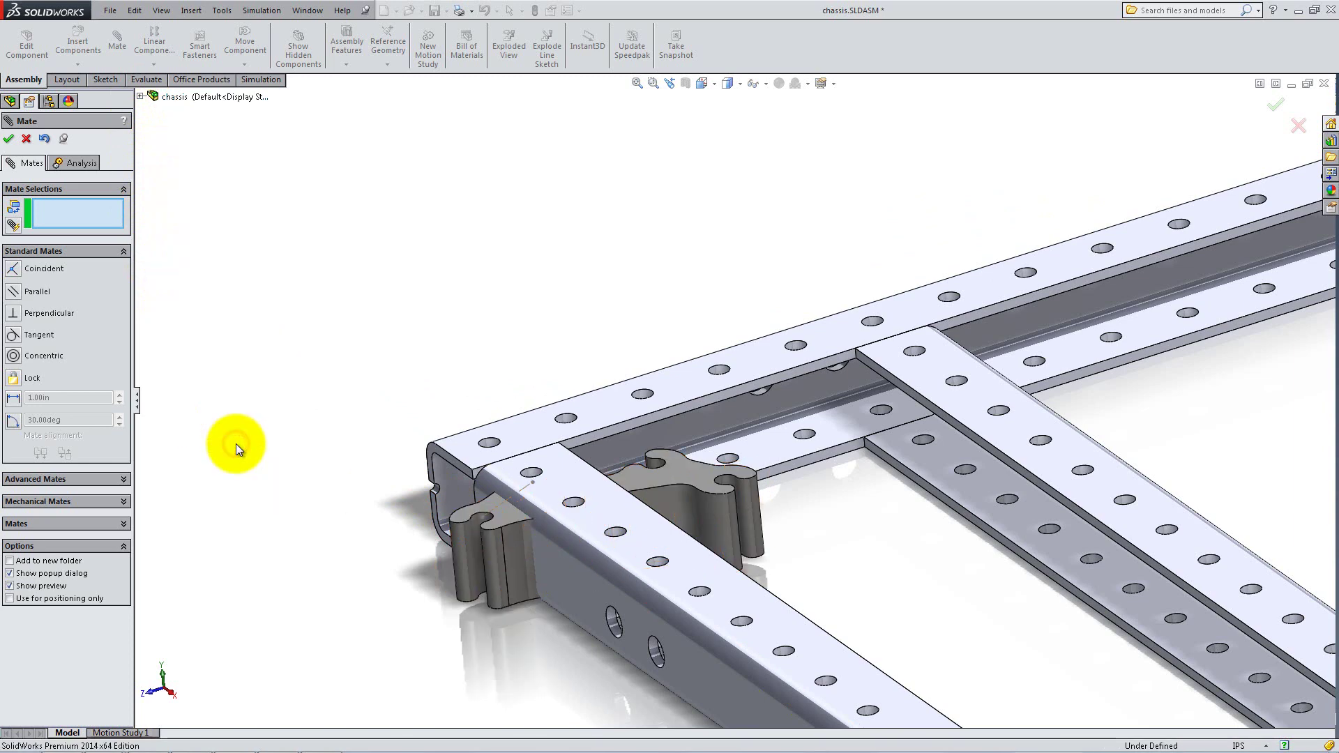
Step: Mate the extrusion's sketch Line1 parallel to the Outer C Channel's long edge
{"action": "left_click", "coordinate": [497, 508]}
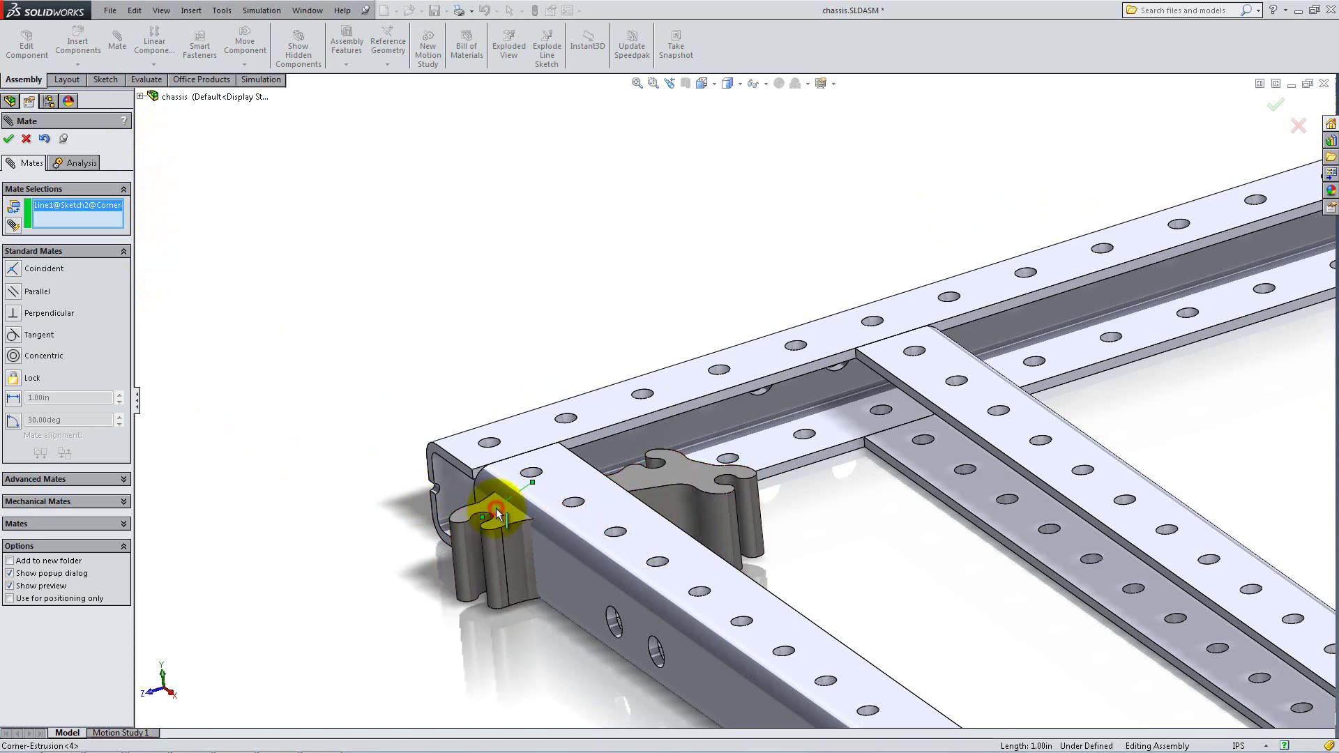
{"action": "left_click", "coordinate": [629, 494]}
{"action": "left_click", "coordinate": [612, 514]}
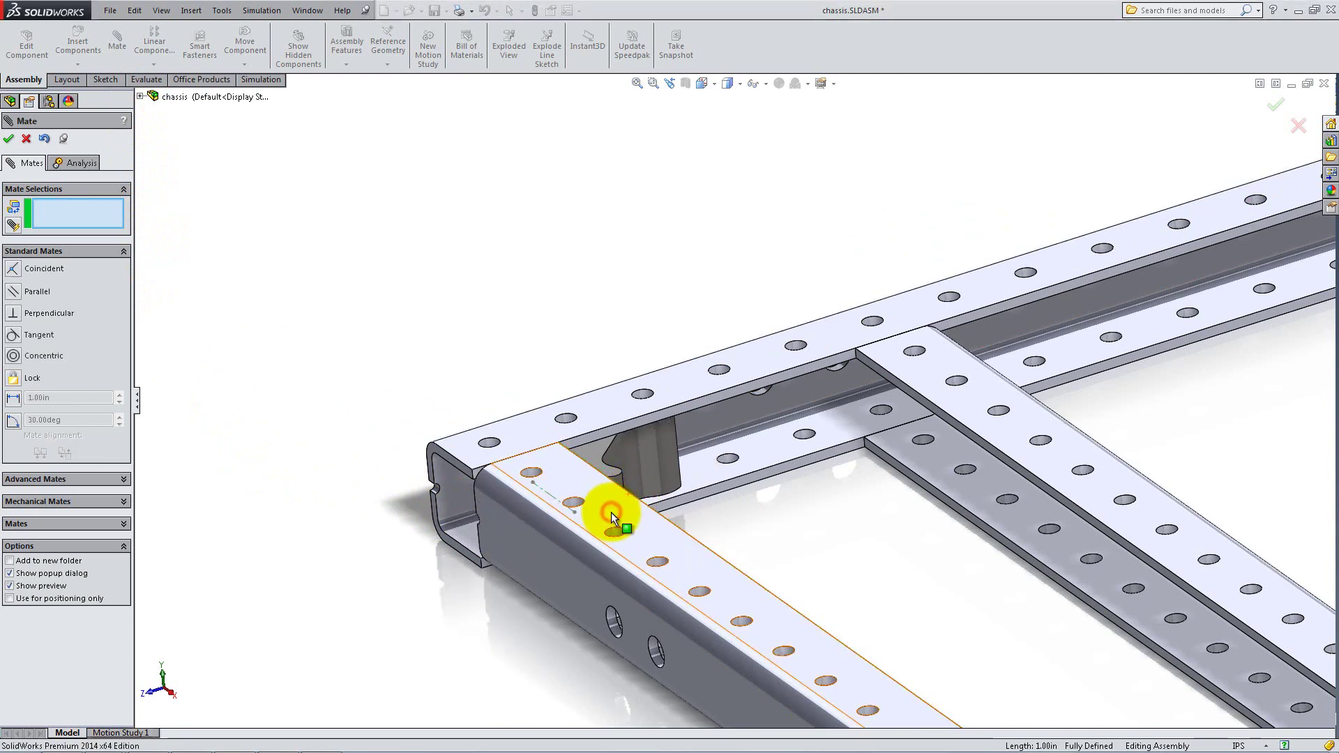
{"action": "left_click", "coordinate": [9, 139]}
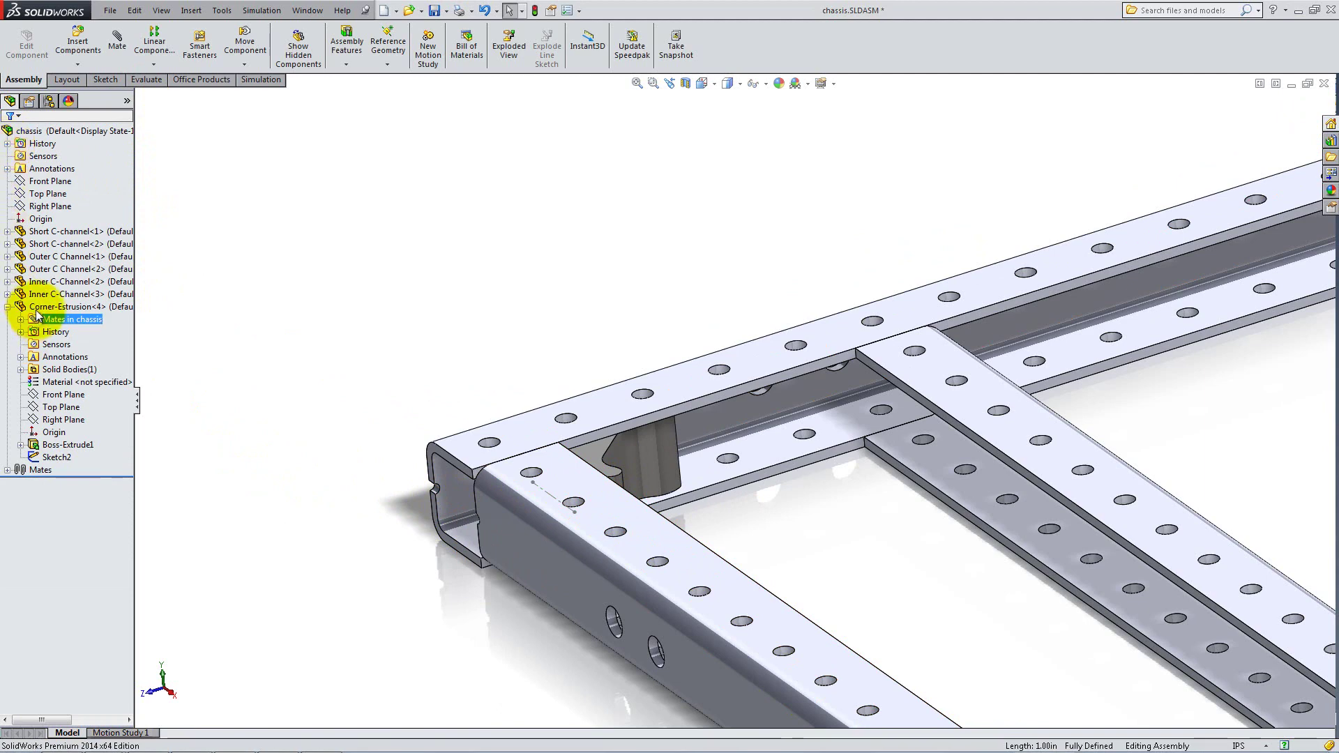
Step: Copy Corner-Estrusion<4> and mate its top face coincident to the short channel's inner face
{"action": "left_click_drag", "start_coordinate": [31, 307], "coordinate": [487, 345]}
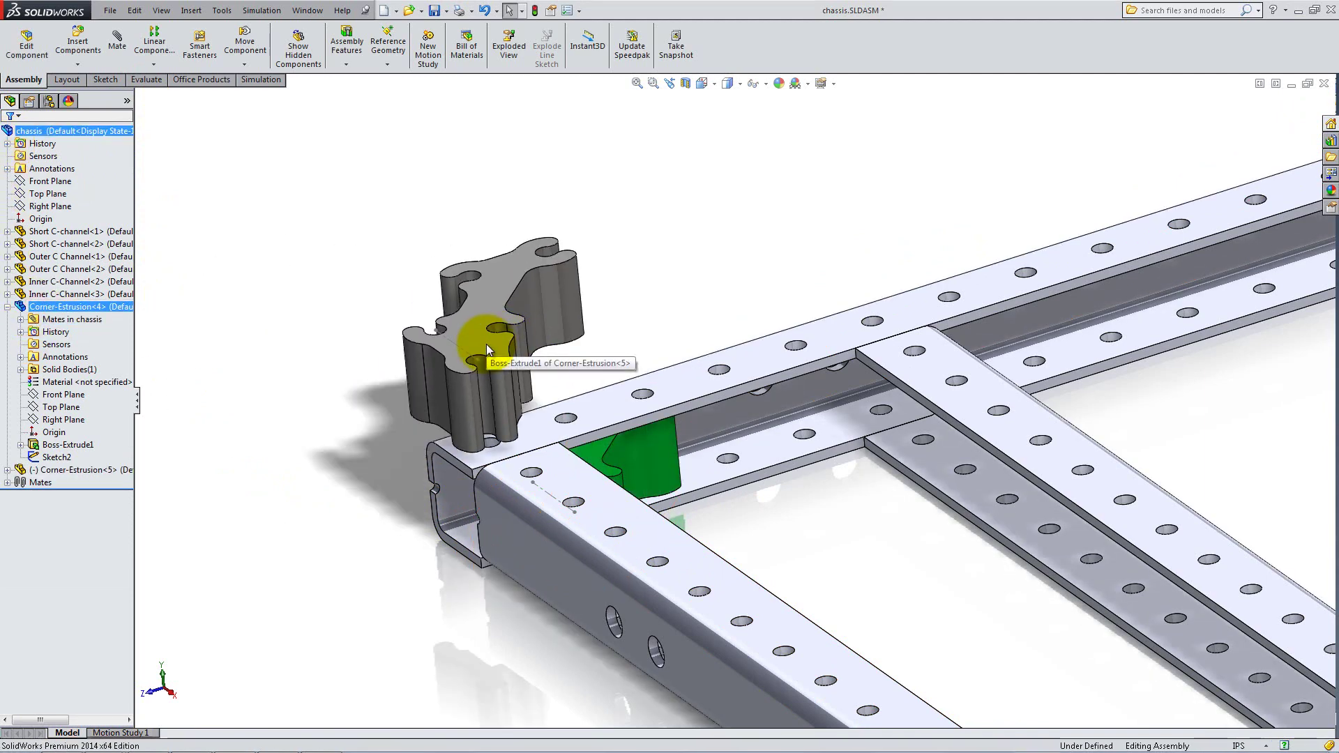
{"action": "left_click", "coordinate": [432, 303]}
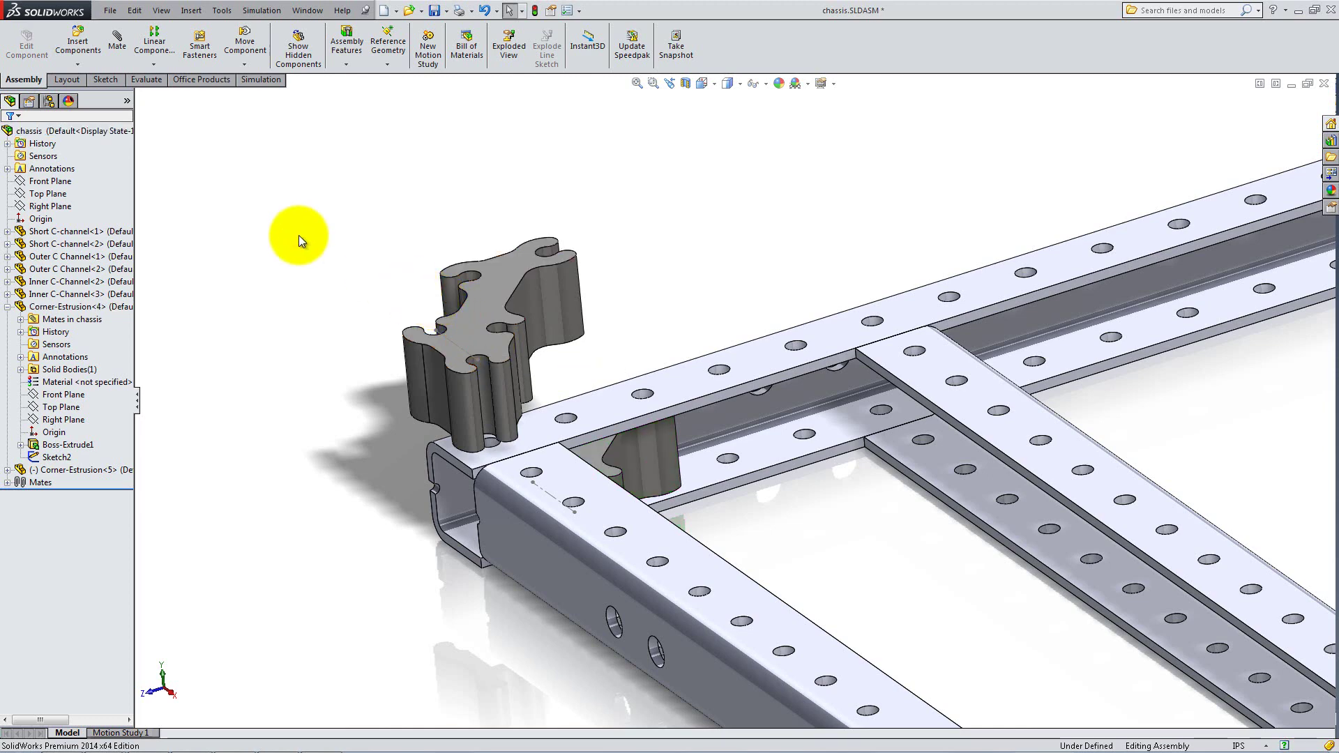
{"action": "left_click", "coordinate": [117, 41]}
{"action": "left_click", "coordinate": [487, 297]}
{"action": "left_click", "coordinate": [755, 442]}
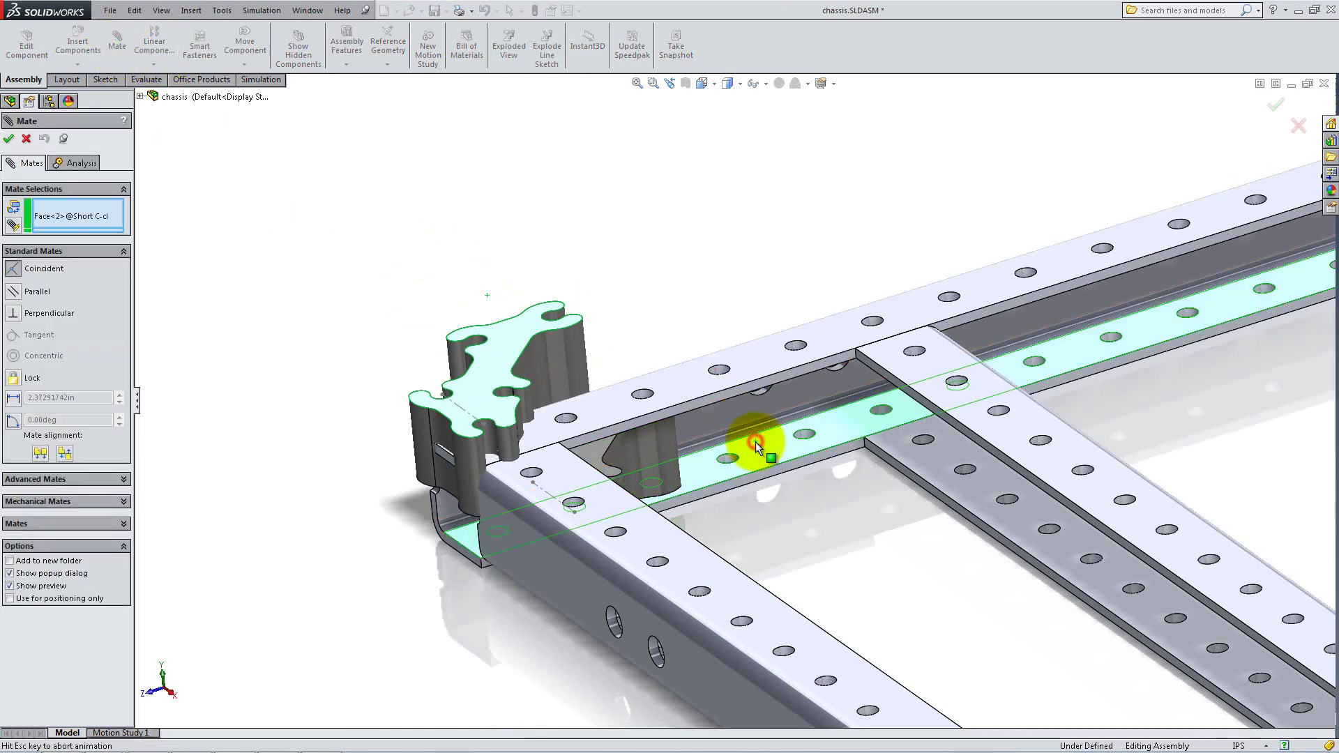
{"action": "left_click", "coordinate": [876, 463]}
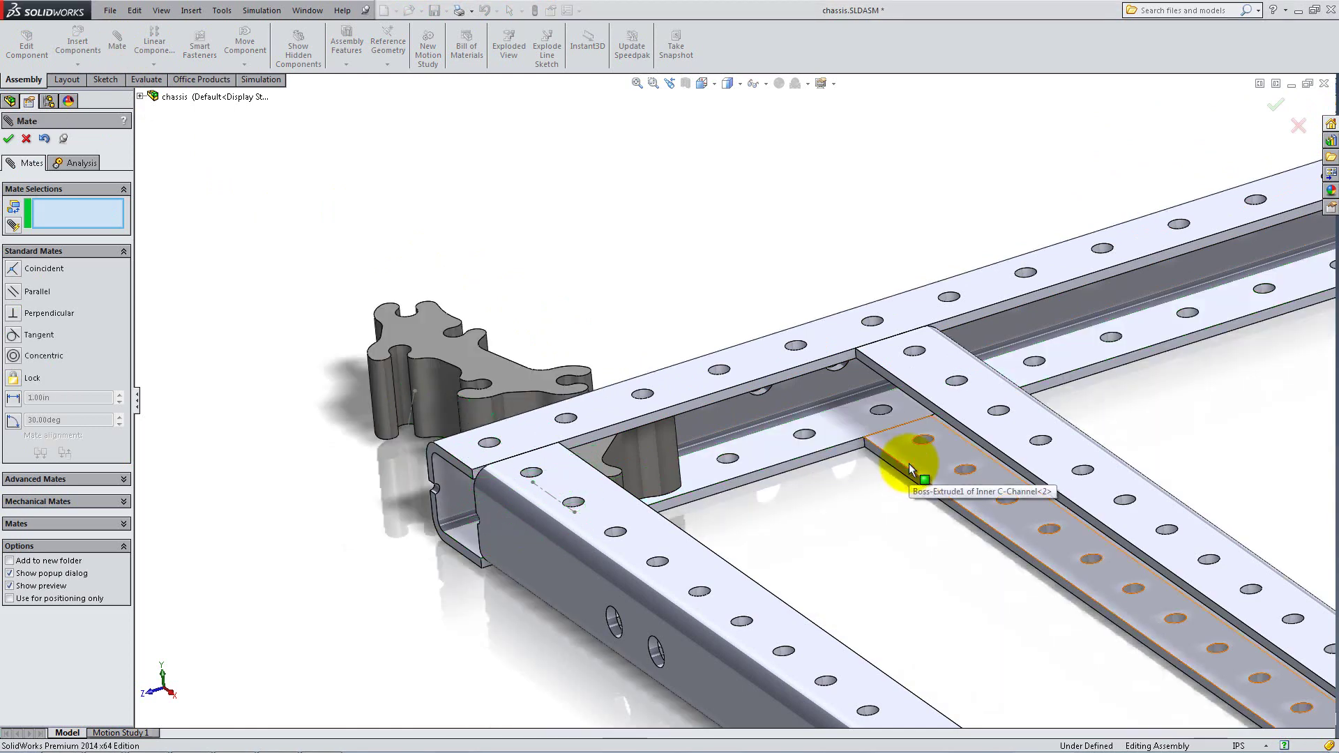
Step: Mate its hole concentric to the short channel hole and its sketch line parallel to the inner channel edge
{"action": "left_click", "coordinate": [484, 385]}
{"action": "left_click", "coordinate": [793, 348]}
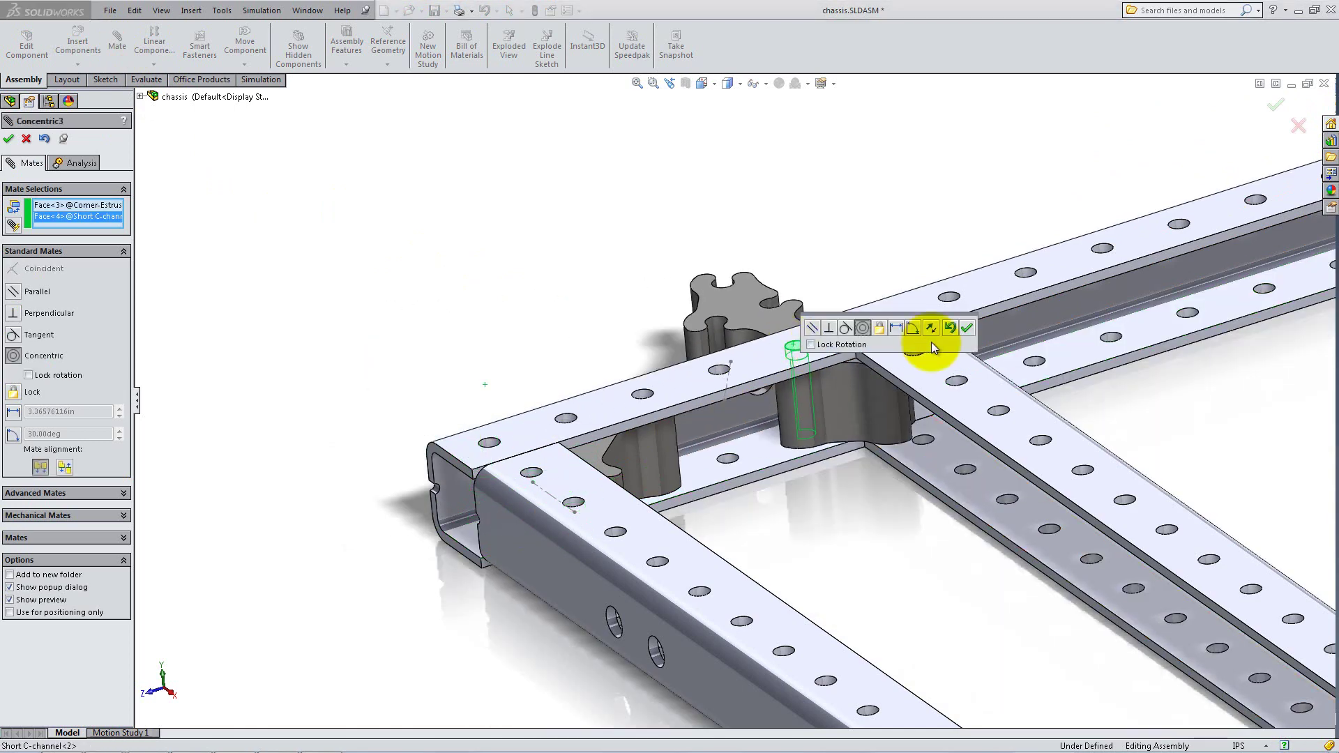
{"action": "left_click", "coordinate": [967, 327]}
{"action": "left_click_drag", "start_coordinate": [712, 314], "coordinate": [957, 454]}
{"action": "left_click", "coordinate": [949, 504]}
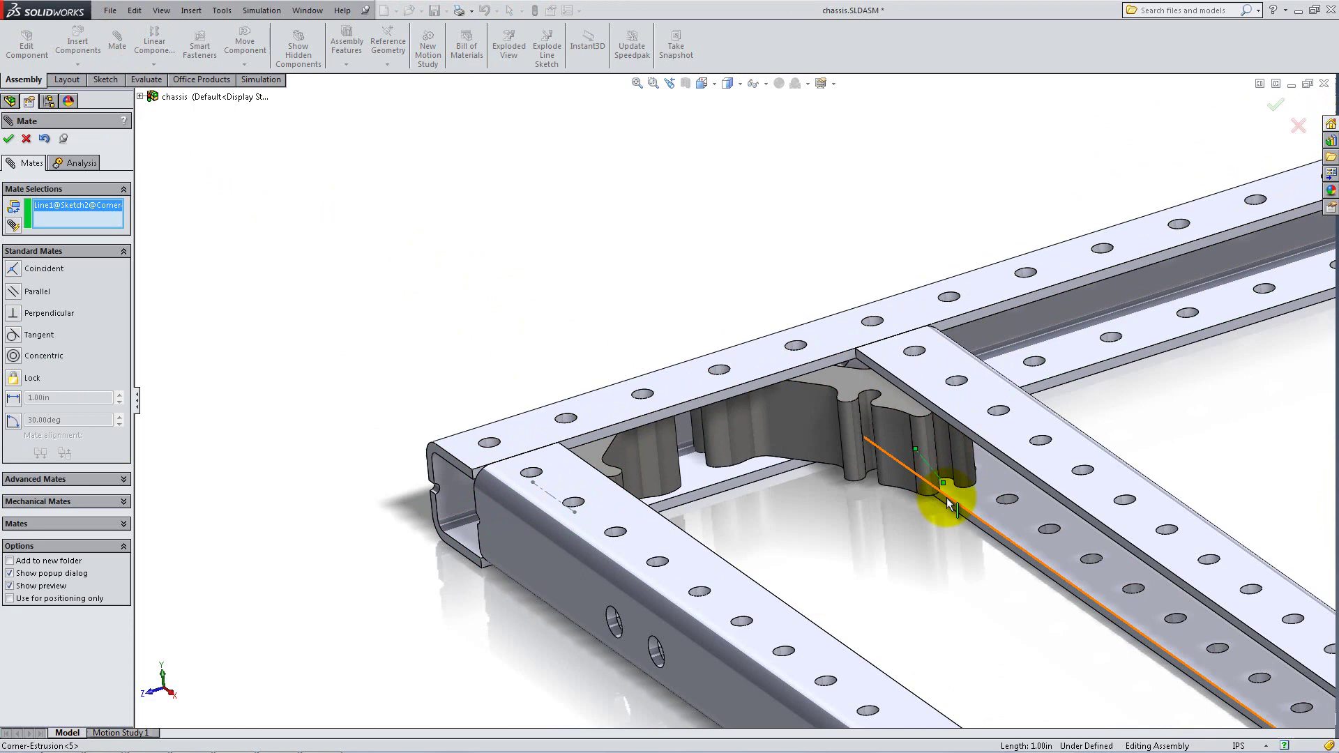
{"action": "left_click", "coordinate": [950, 497]}
{"action": "left_click", "coordinate": [1106, 523]}
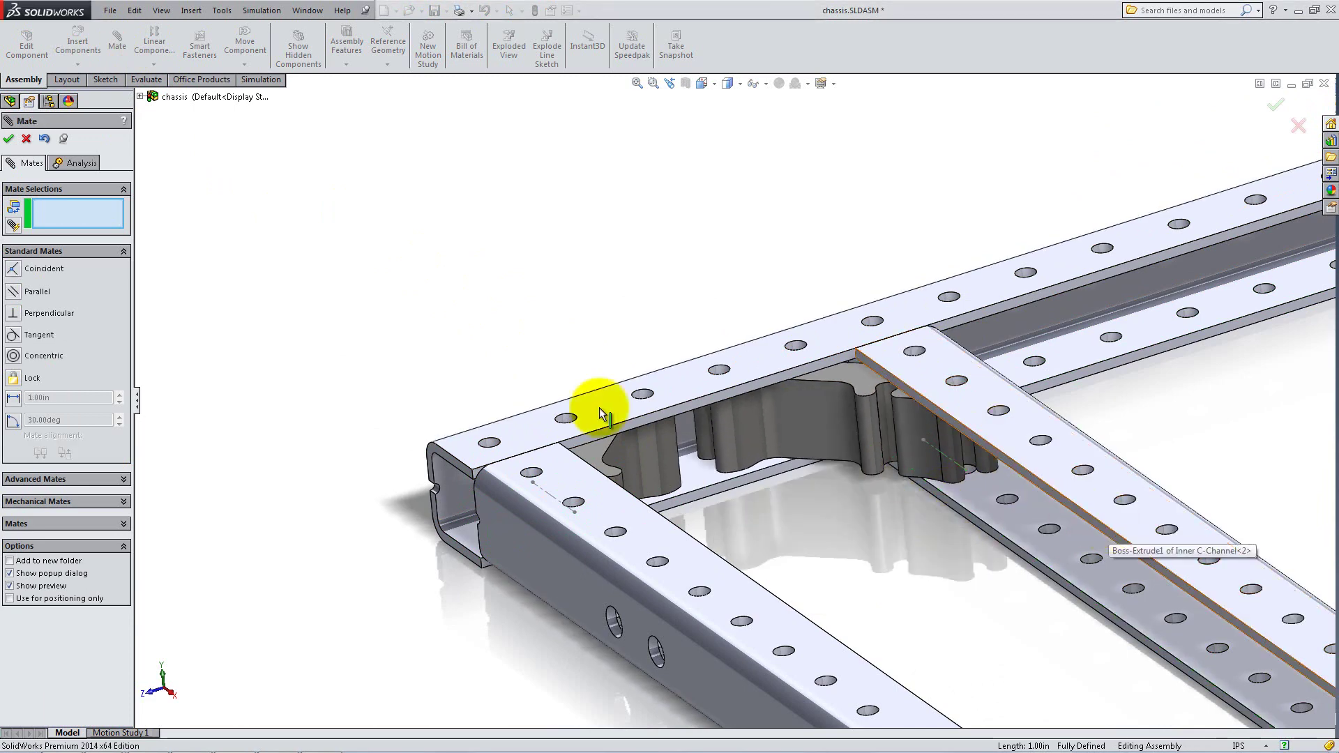
{"action": "left_click", "coordinate": [8, 138]}
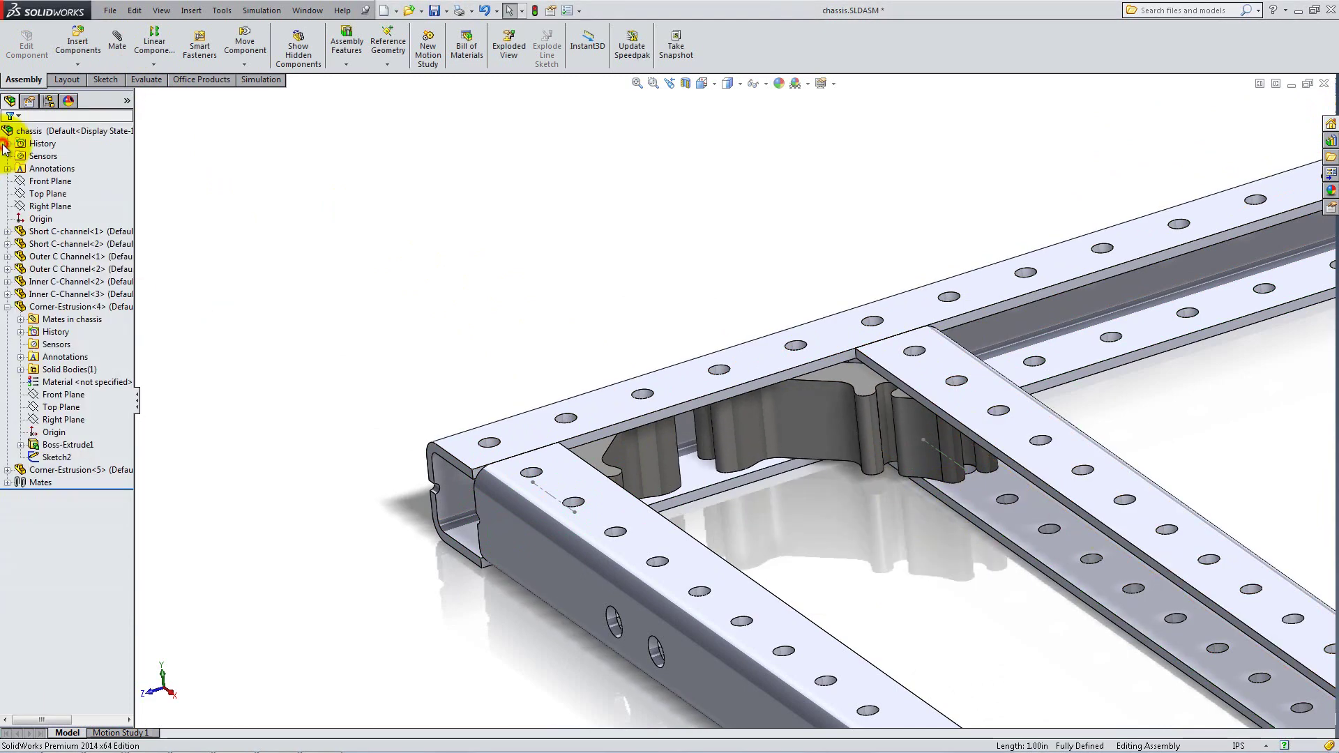
Step: Insert the SHCS bolt part and place it beside the chassis frame
{"action": "left_click", "coordinate": [73, 42]}
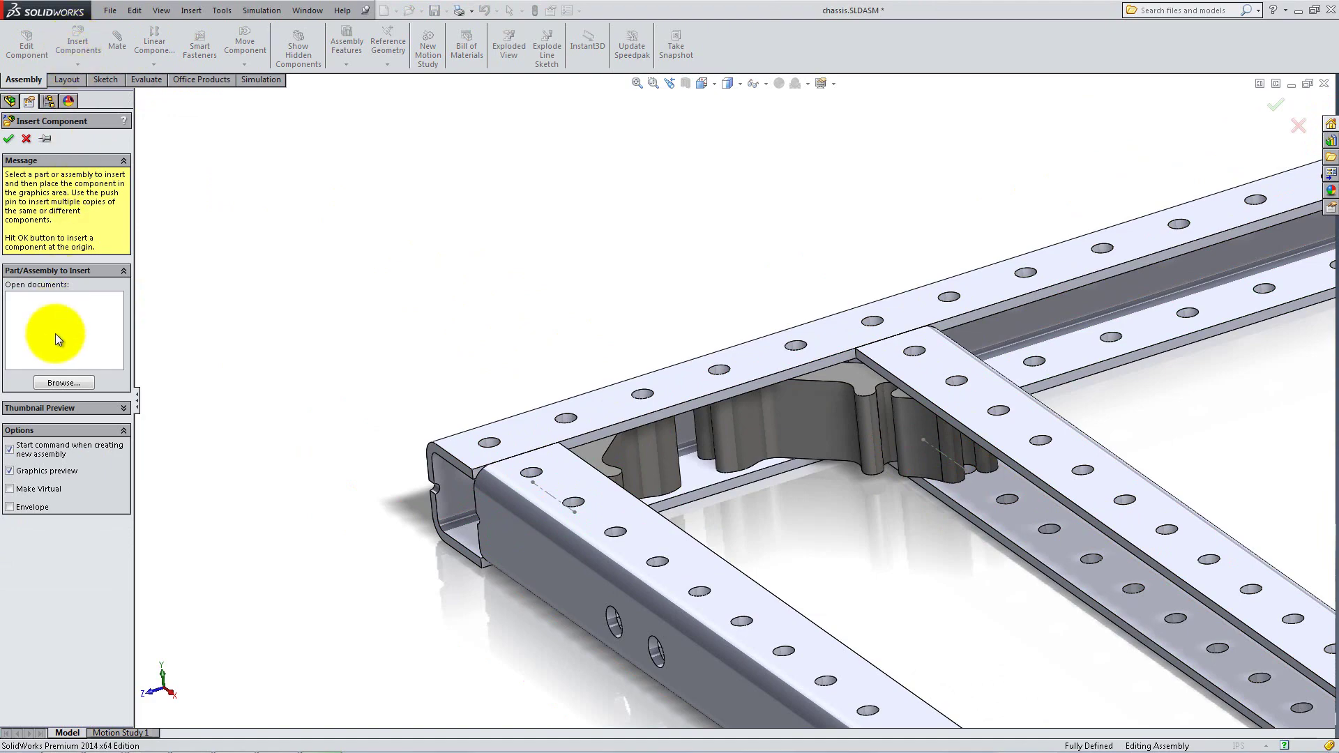
{"action": "left_click", "coordinate": [46, 380]}
{"action": "left_click", "coordinate": [237, 436]}
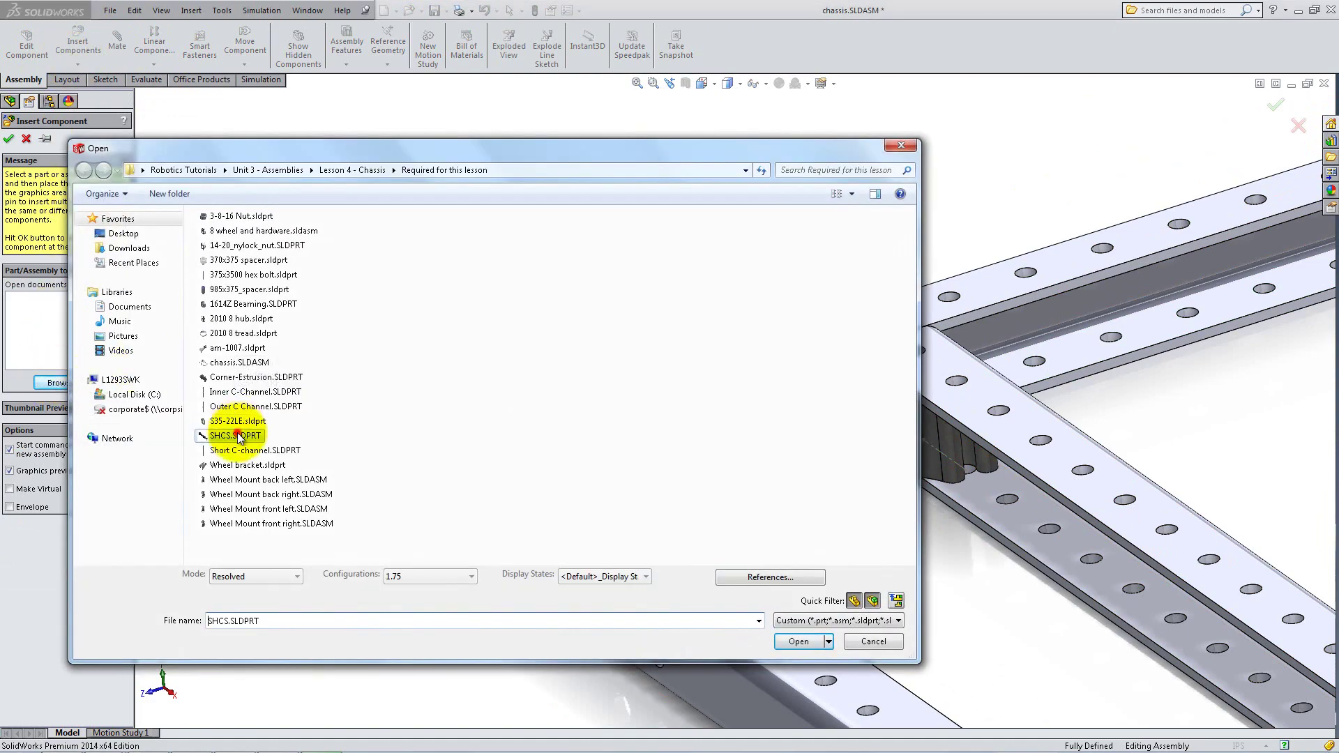
{"action": "double_click", "coordinate": [237, 435]}
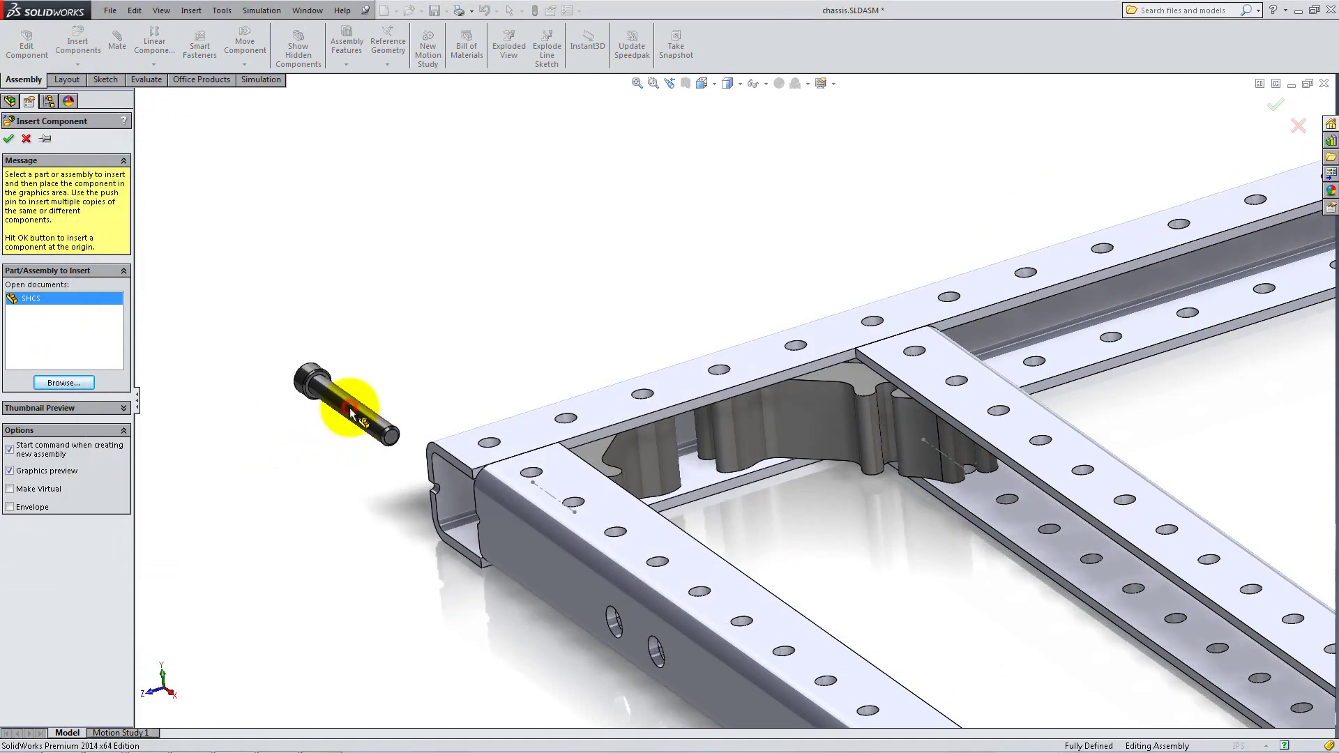
{"action": "left_click", "coordinate": [351, 415]}
Step: Mate the bolt shank concentric with a hole near the frame corner
{"action": "left_click", "coordinate": [116, 50]}
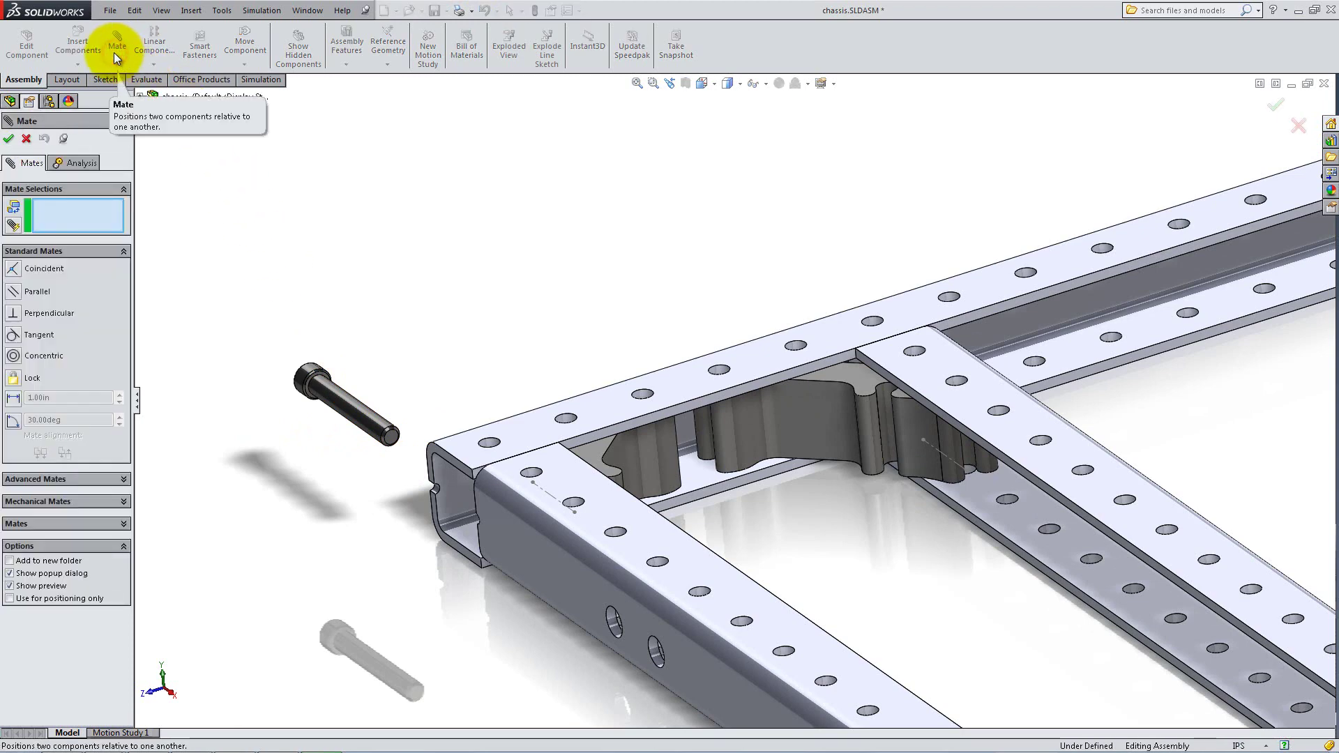
{"action": "left_click", "coordinate": [338, 397]}
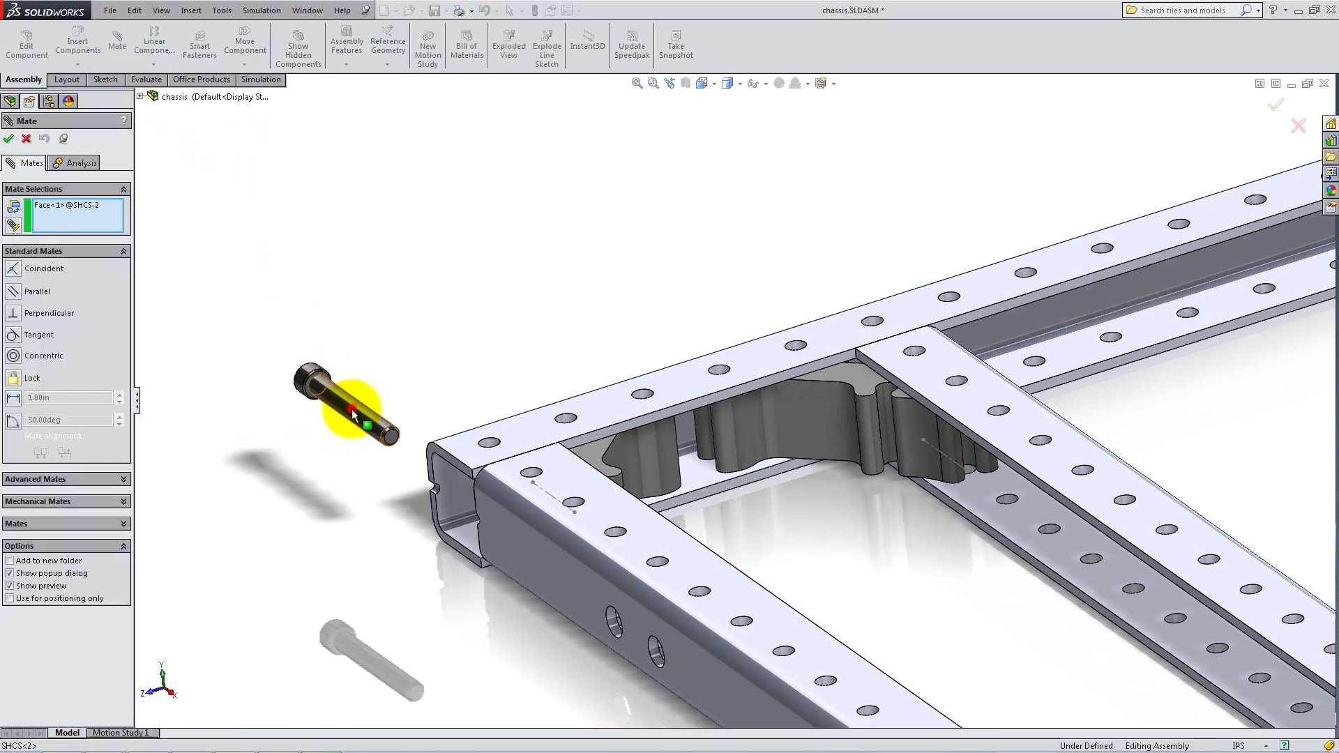
{"action": "left_click", "coordinate": [565, 422]}
{"action": "left_click", "coordinate": [546, 438]}
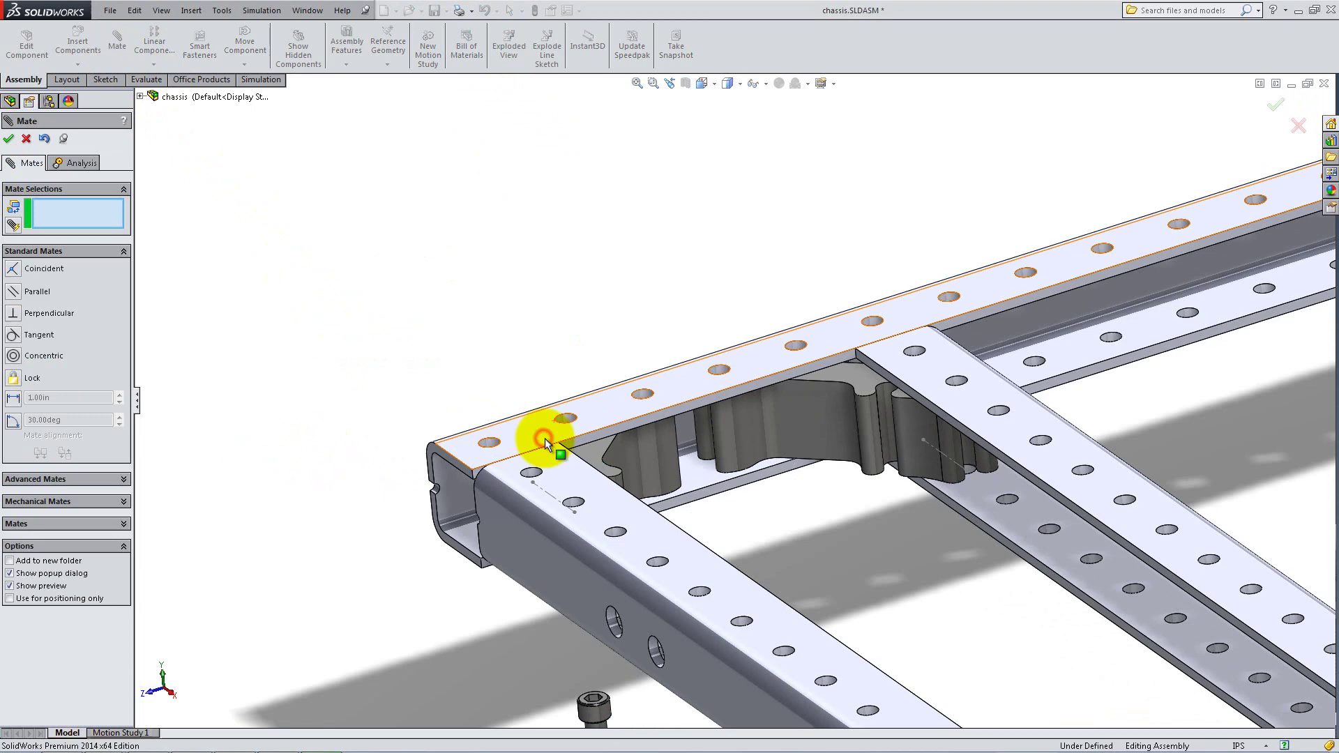
{"action": "left_click", "coordinate": [604, 708]}
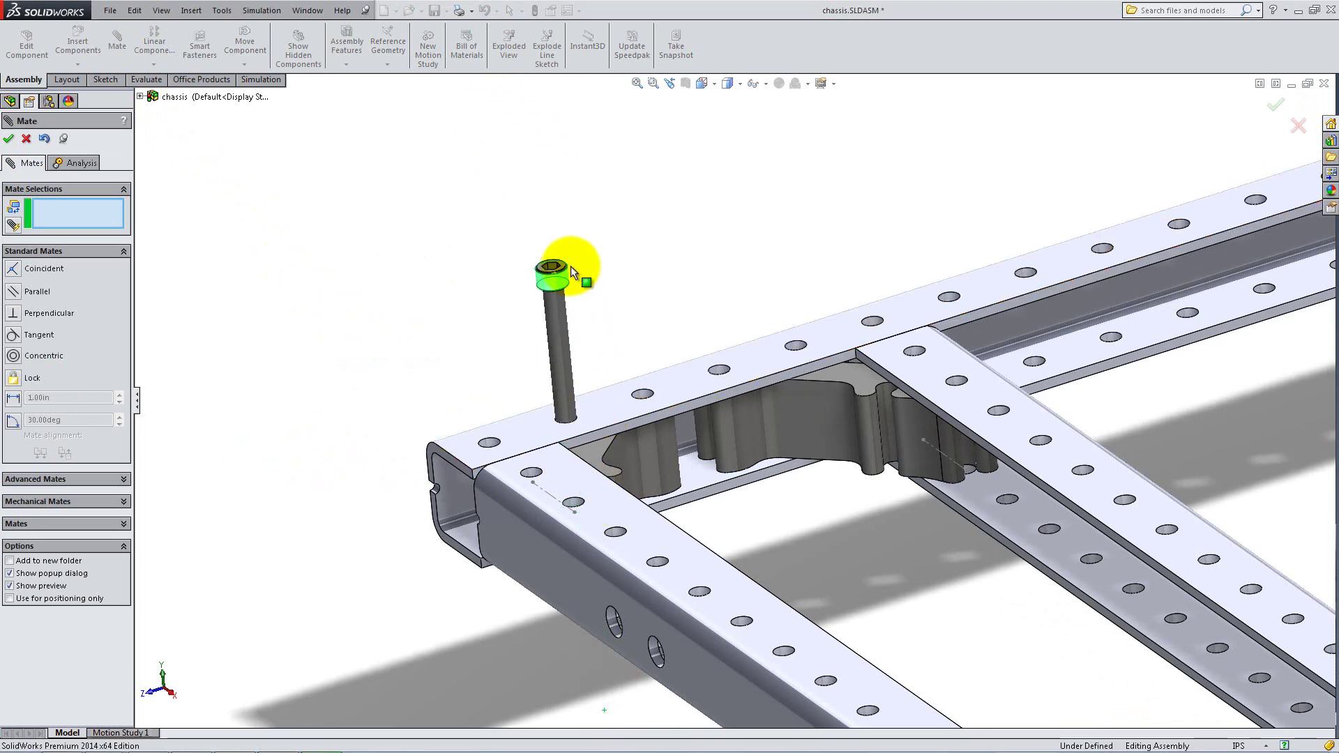
Step: Mate the bolt head face coincident with the short channel's top face
{"action": "left_click", "coordinate": [591, 411]}
{"action": "middle_click_drag", "start_coordinate": [563, 283], "coordinate": [555, 149]}
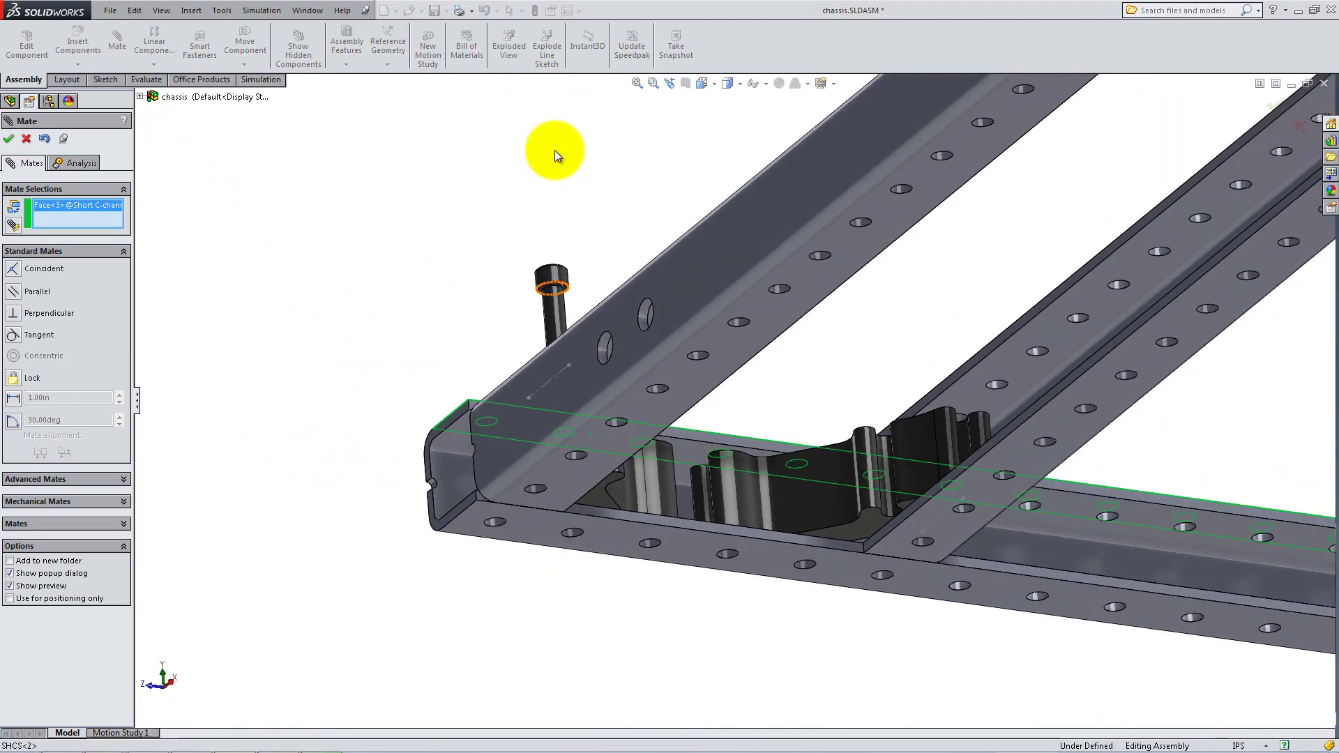
{"action": "scroll", "coordinate": [559, 296], "scroll_direction": "down", "scroll_amount": 5}
{"action": "left_click", "coordinate": [589, 321]}
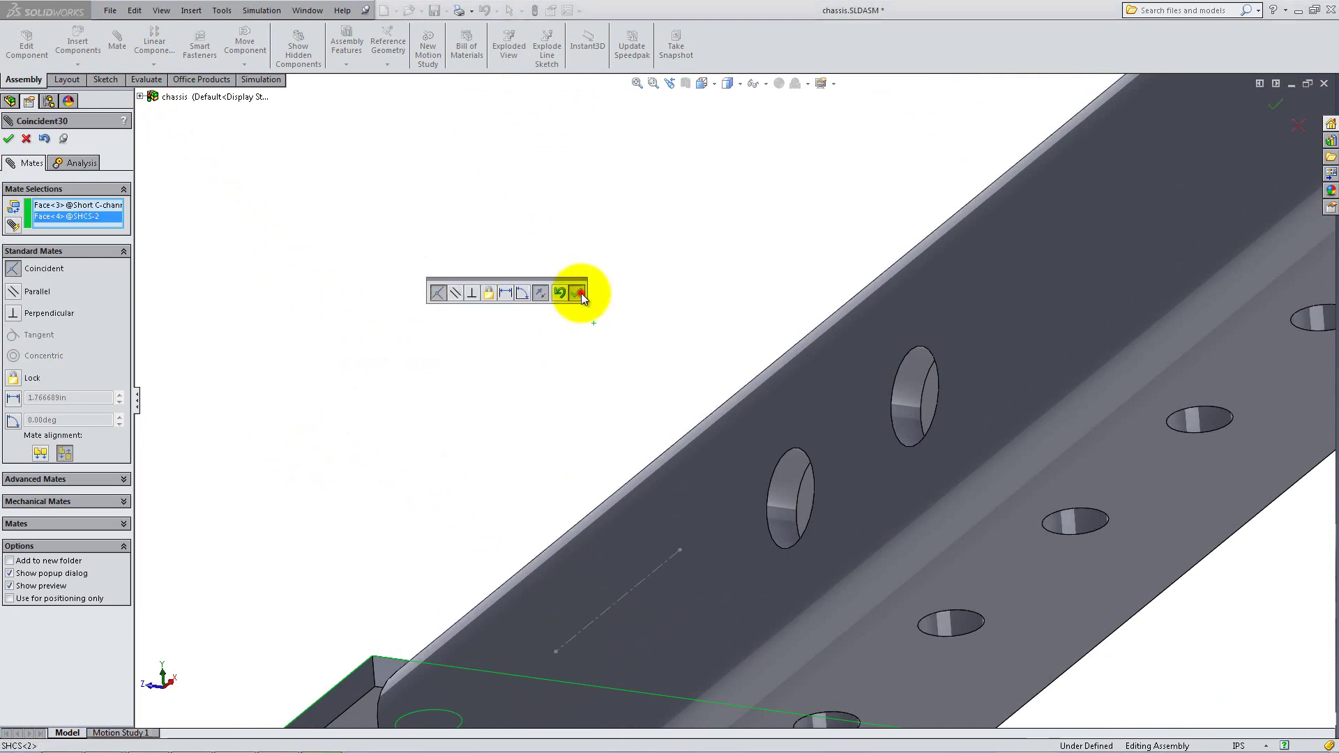
{"action": "left_click", "coordinate": [578, 293]}
Step: Mate the bolt's top face coincident with the channel end face, fully defining the bolt
{"action": "middle_click_drag", "start_coordinate": [622, 365], "coordinate": [704, 525]}
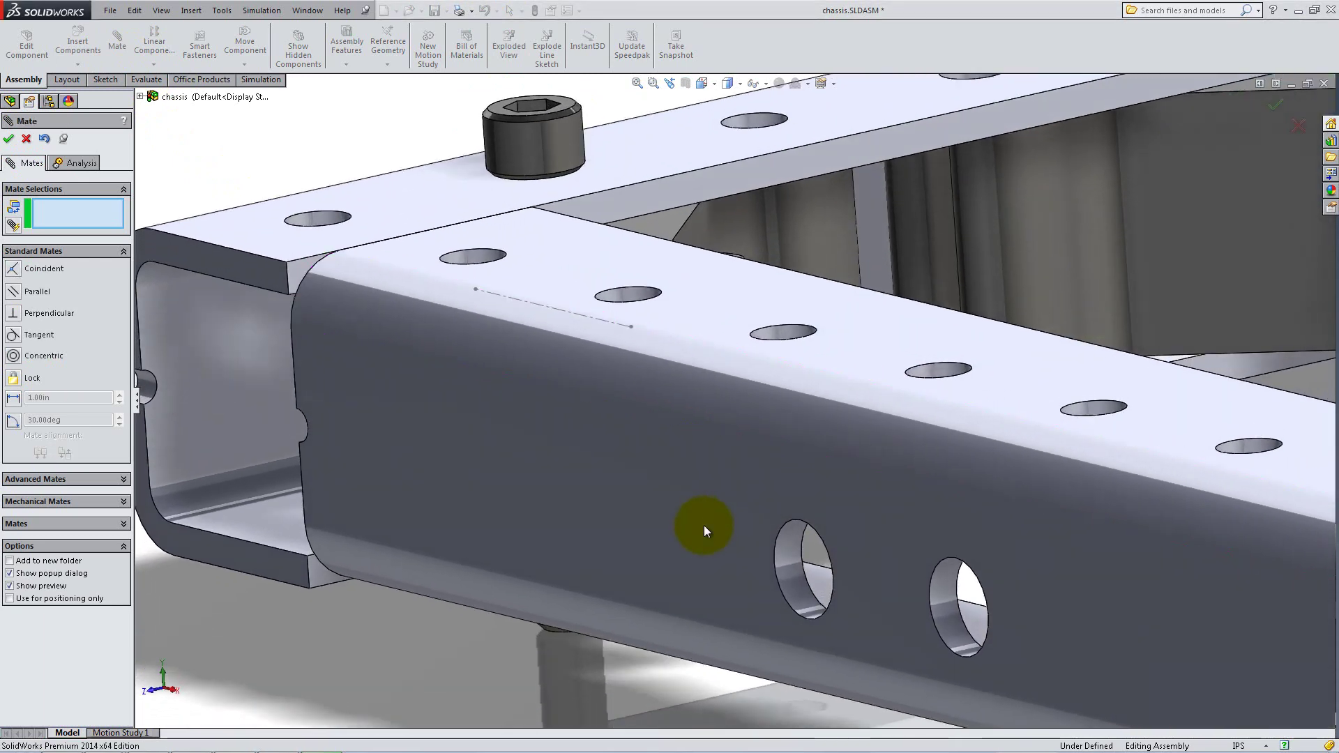
{"action": "left_click", "coordinate": [529, 112]}
{"action": "left_click", "coordinate": [271, 271]}
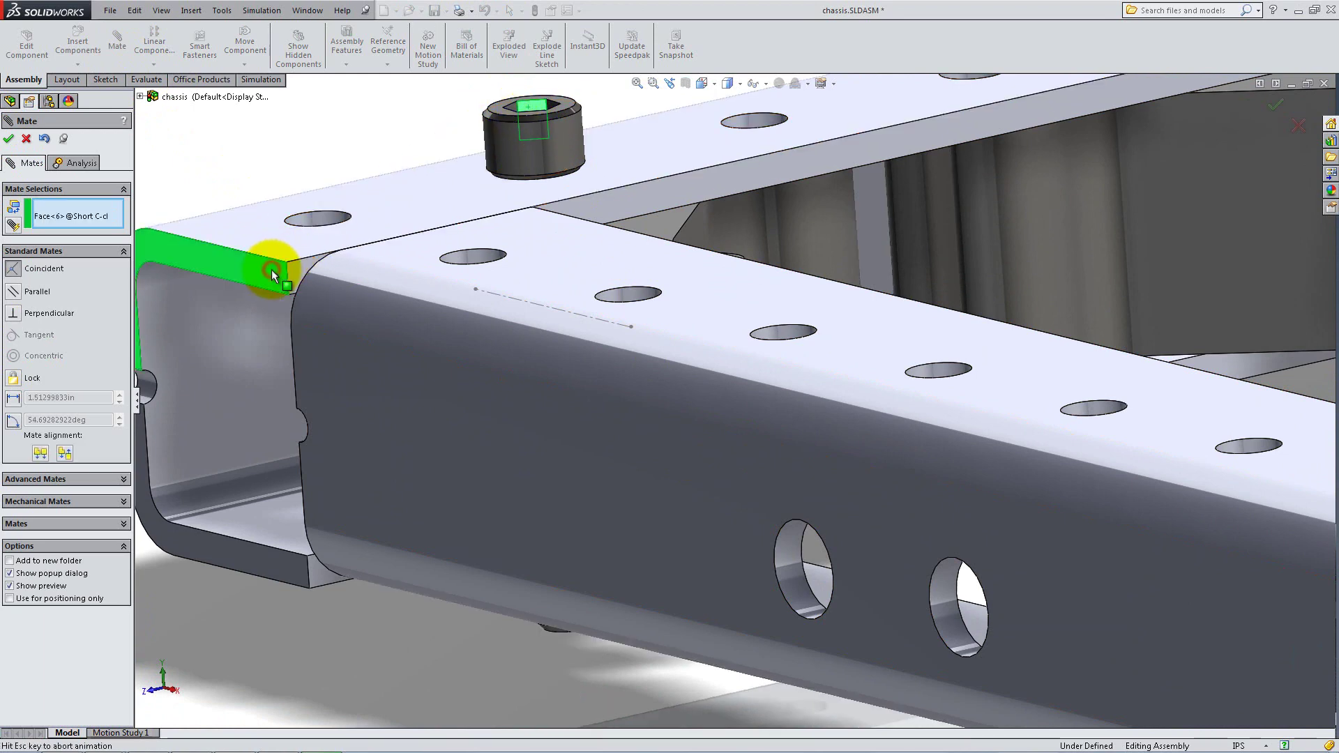
{"action": "left_click", "coordinate": [255, 251]}
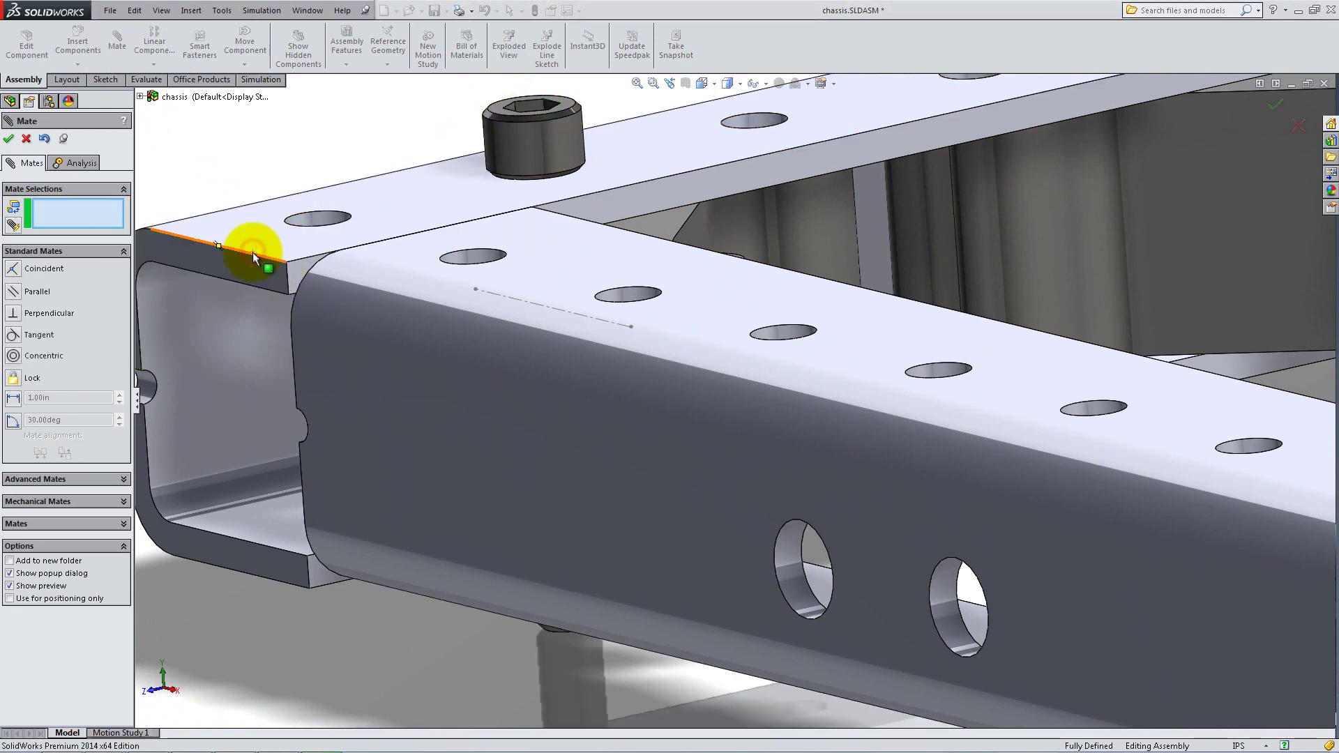
Step: Insert the 14-20_nylock_nut part and place it below the frame
{"action": "left_click", "coordinate": [9, 140]}
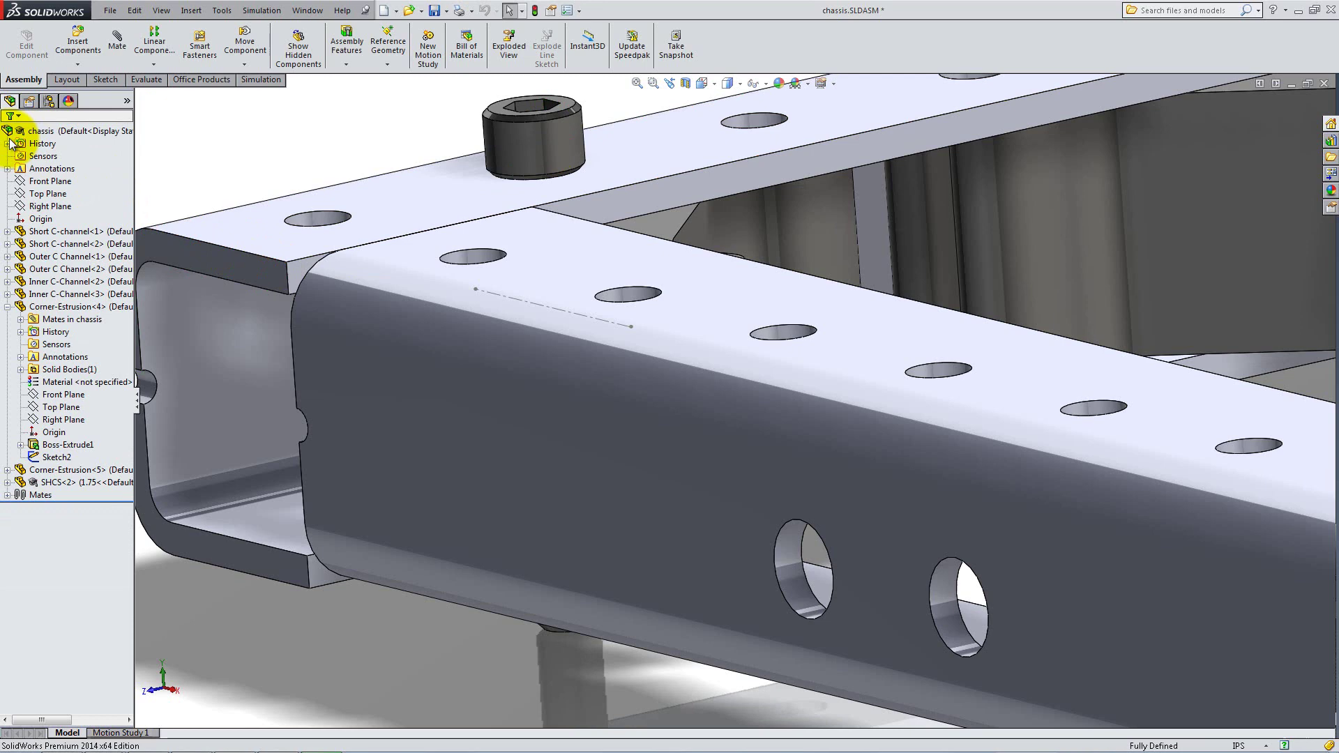
{"action": "left_click", "coordinate": [78, 42]}
{"action": "left_click", "coordinate": [81, 381]}
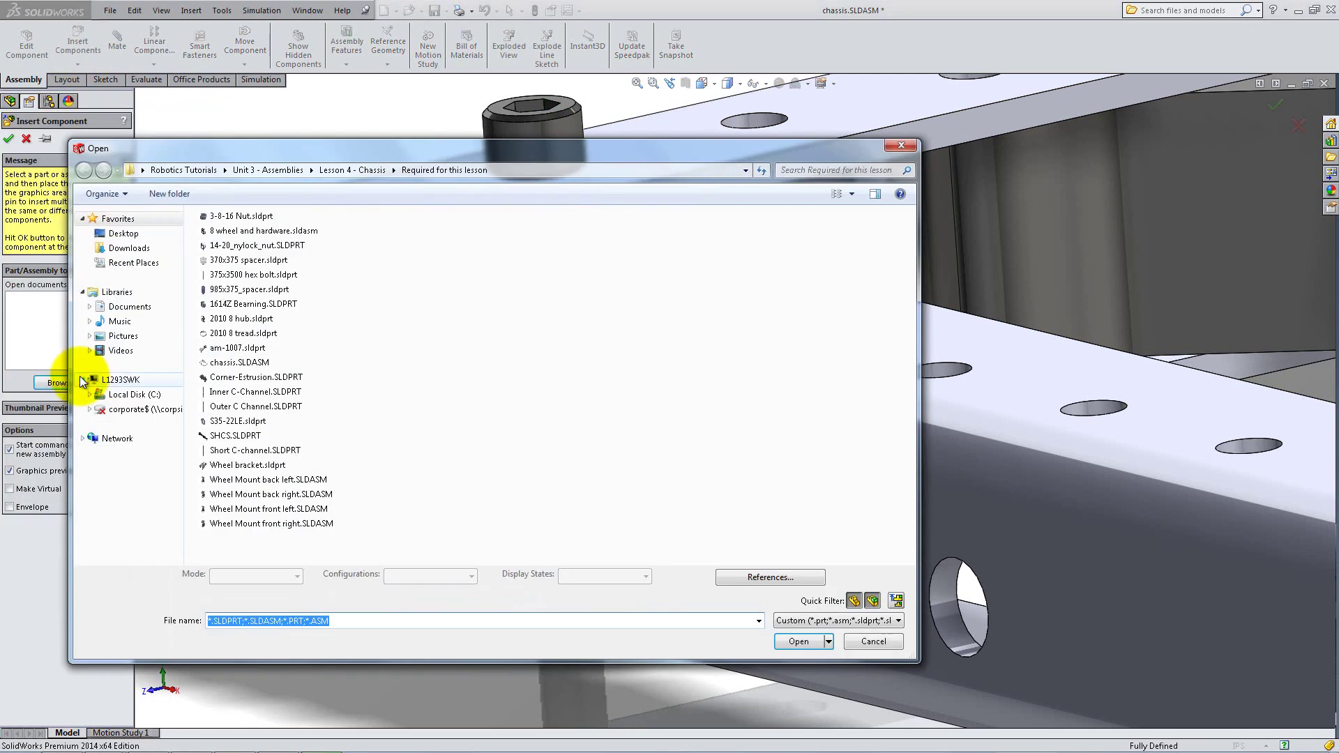
{"action": "double_click", "coordinate": [248, 245]}
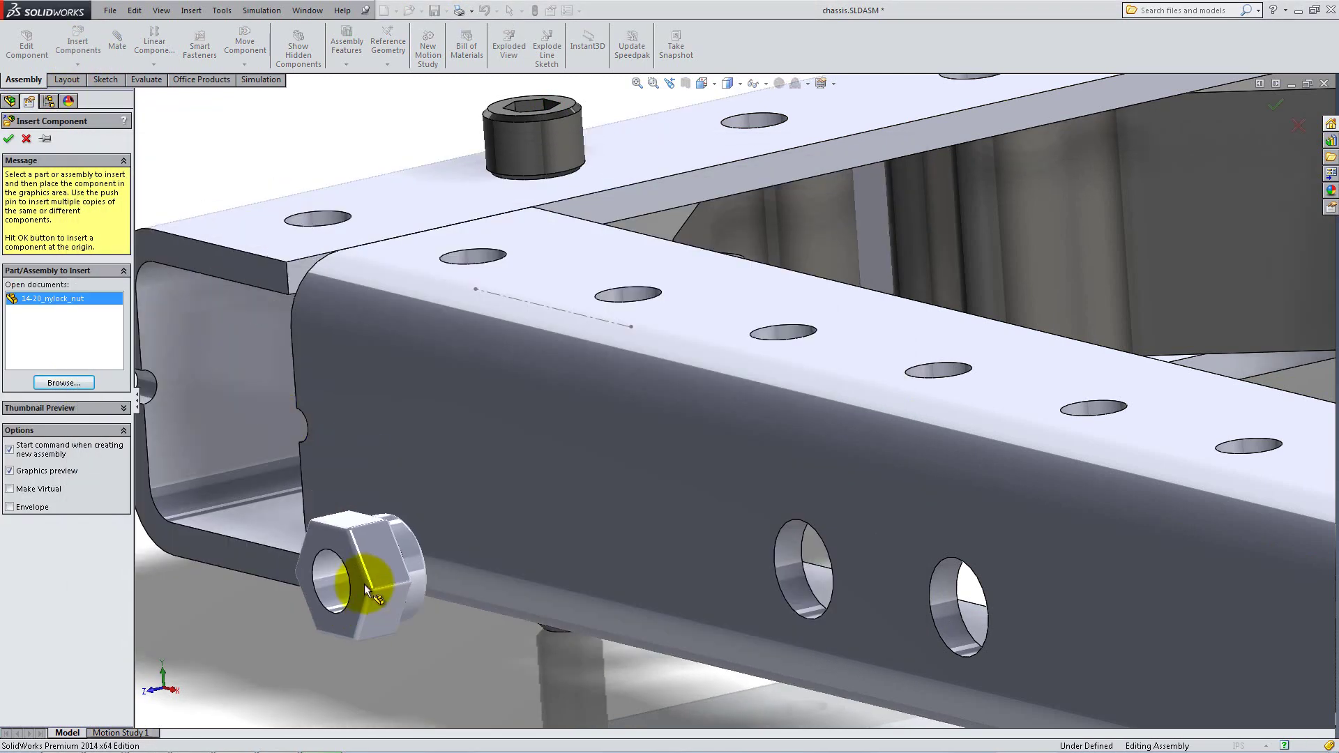
{"action": "left_click", "coordinate": [358, 660]}
Step: Mate the nut's inner hole concentric with the bolt shank
{"action": "left_click", "coordinate": [116, 49]}
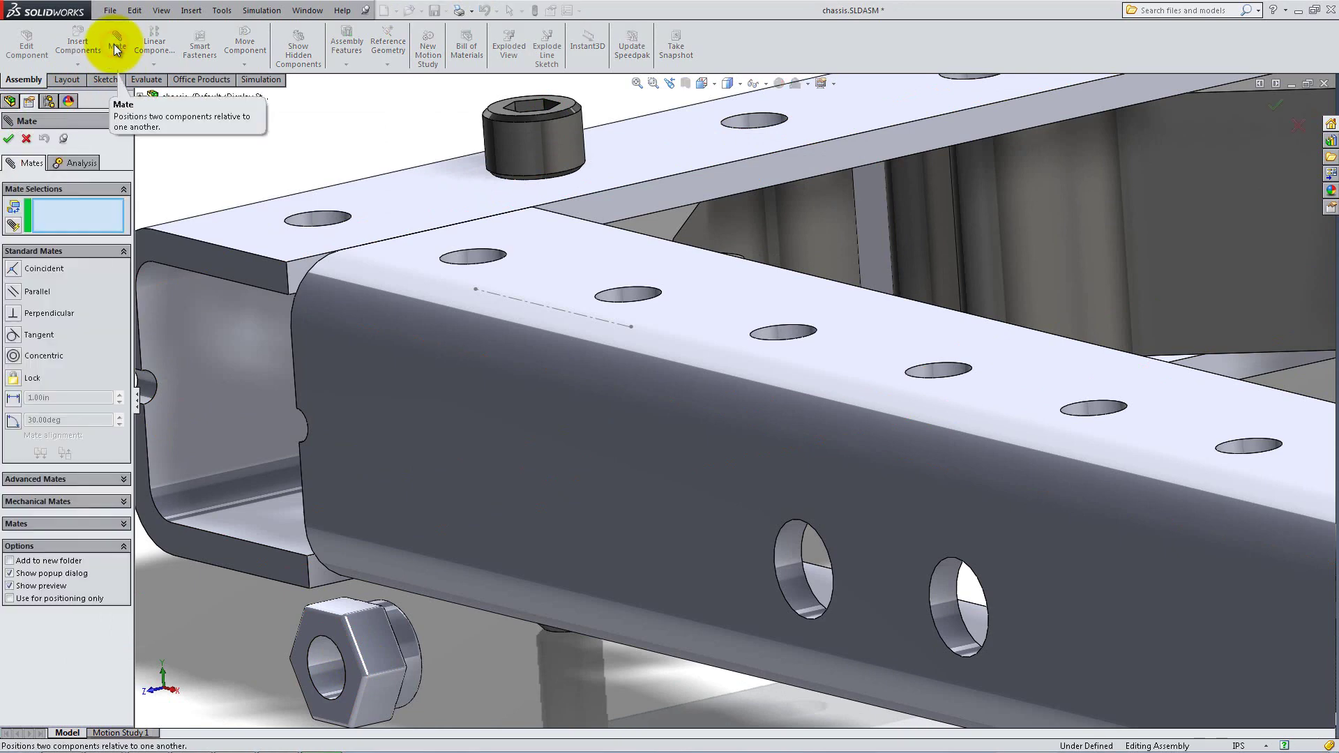
{"action": "left_click", "coordinate": [312, 691]}
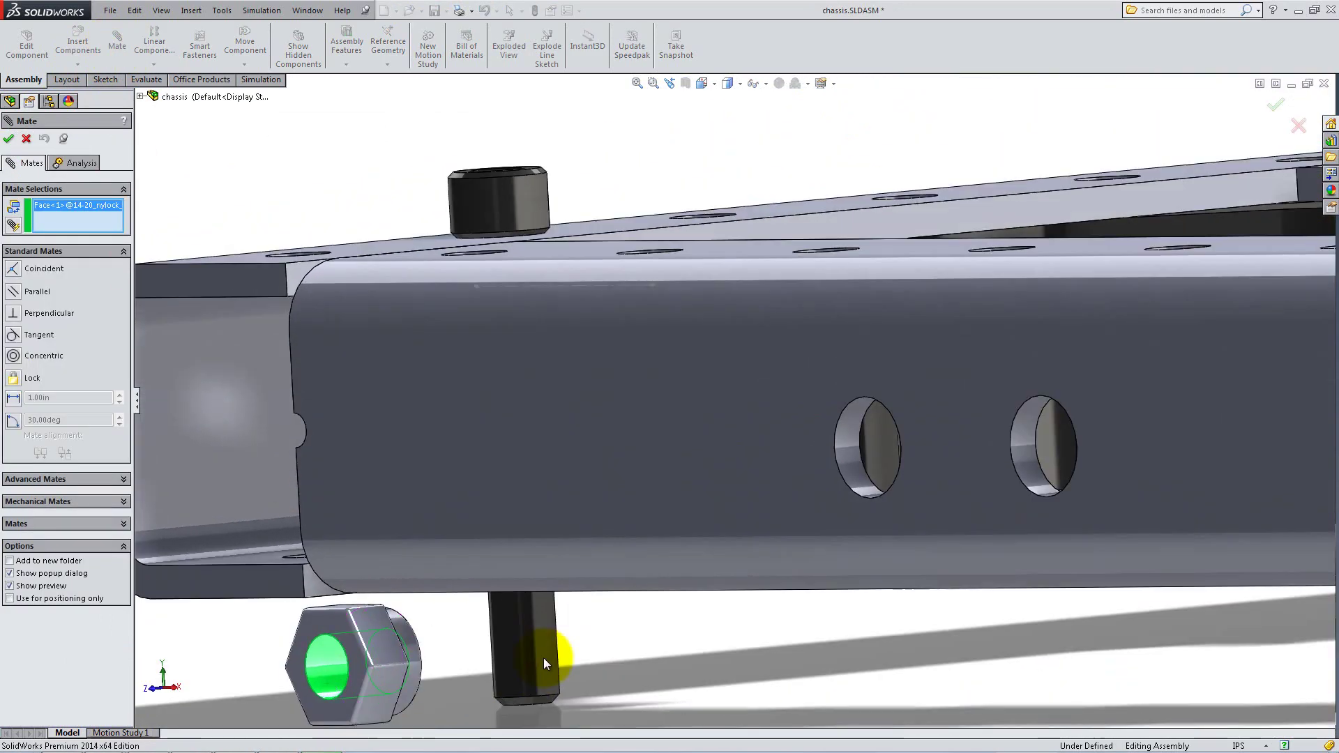
{"action": "left_click", "coordinate": [544, 663]}
{"action": "left_click", "coordinate": [488, 681]}
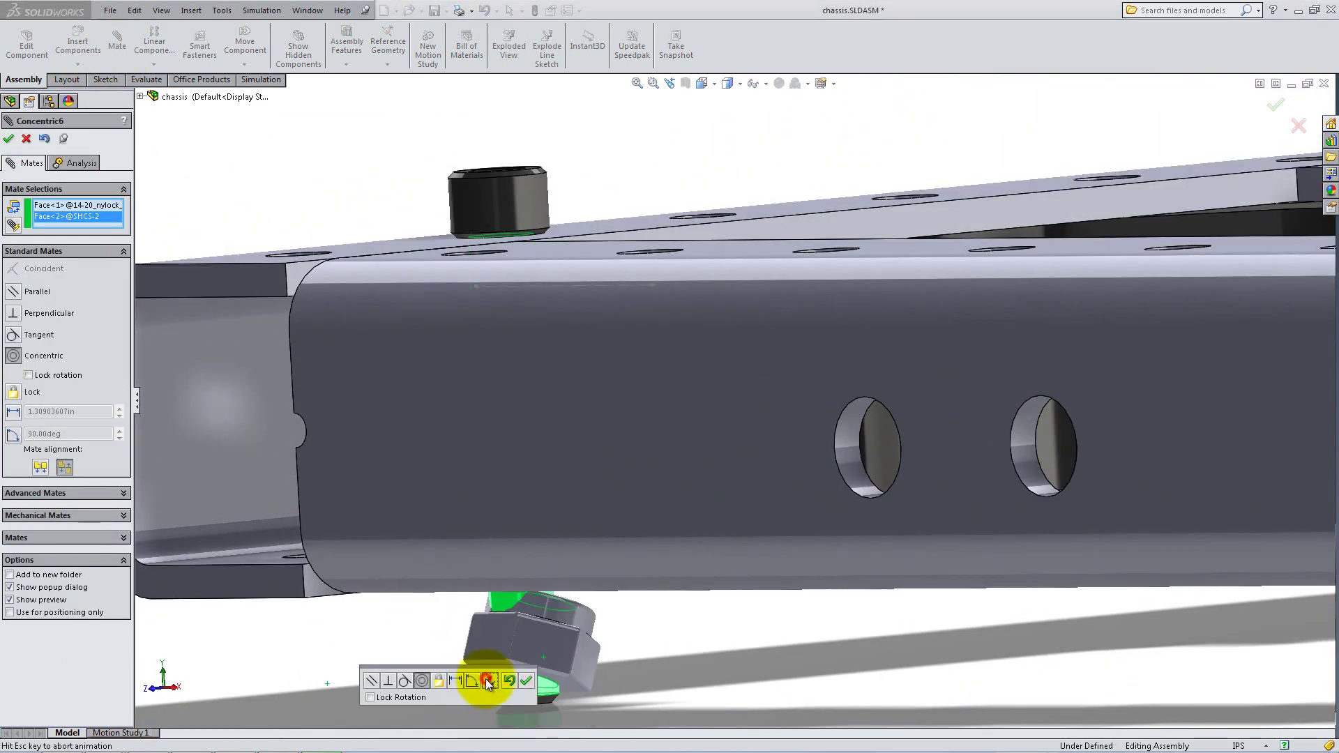
{"action": "left_click", "coordinate": [524, 680]}
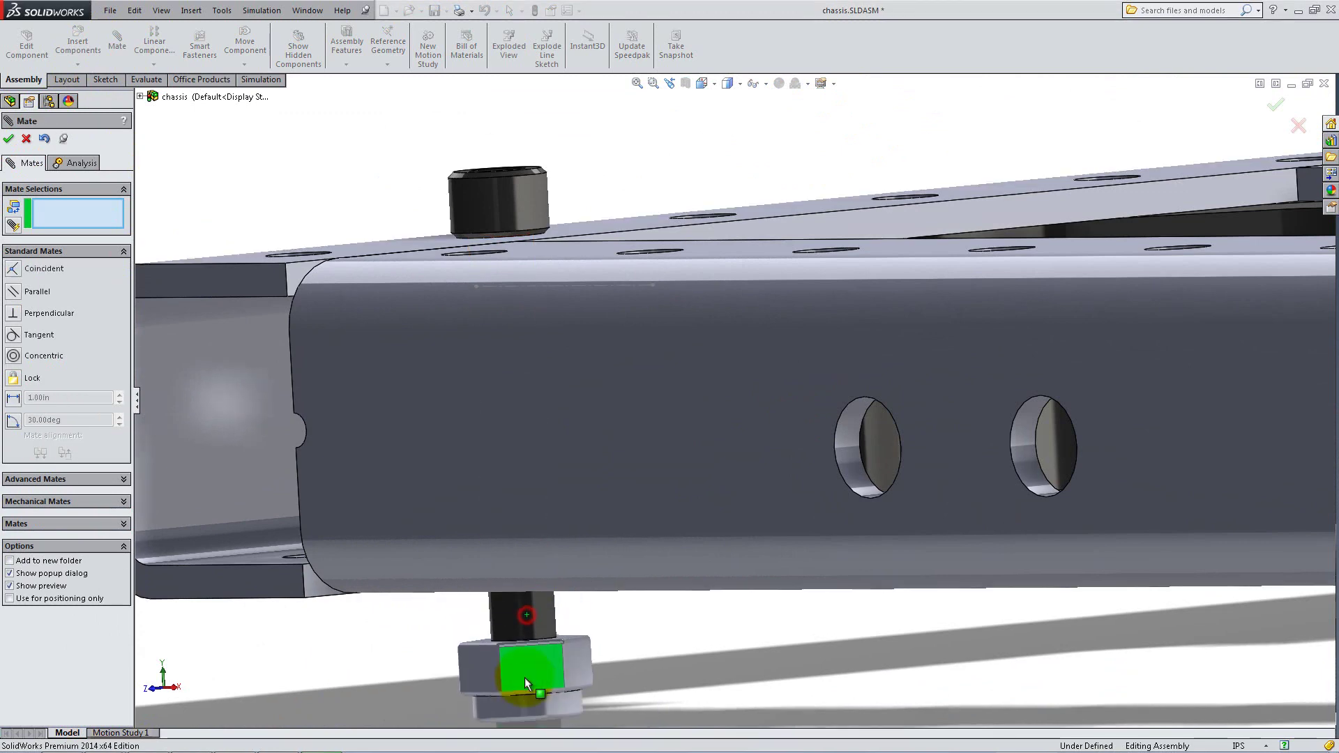
Step: Mate the nut face coincident with the frame's underside
{"action": "middle_click_drag", "start_coordinate": [620, 632], "coordinate": [619, 651]}
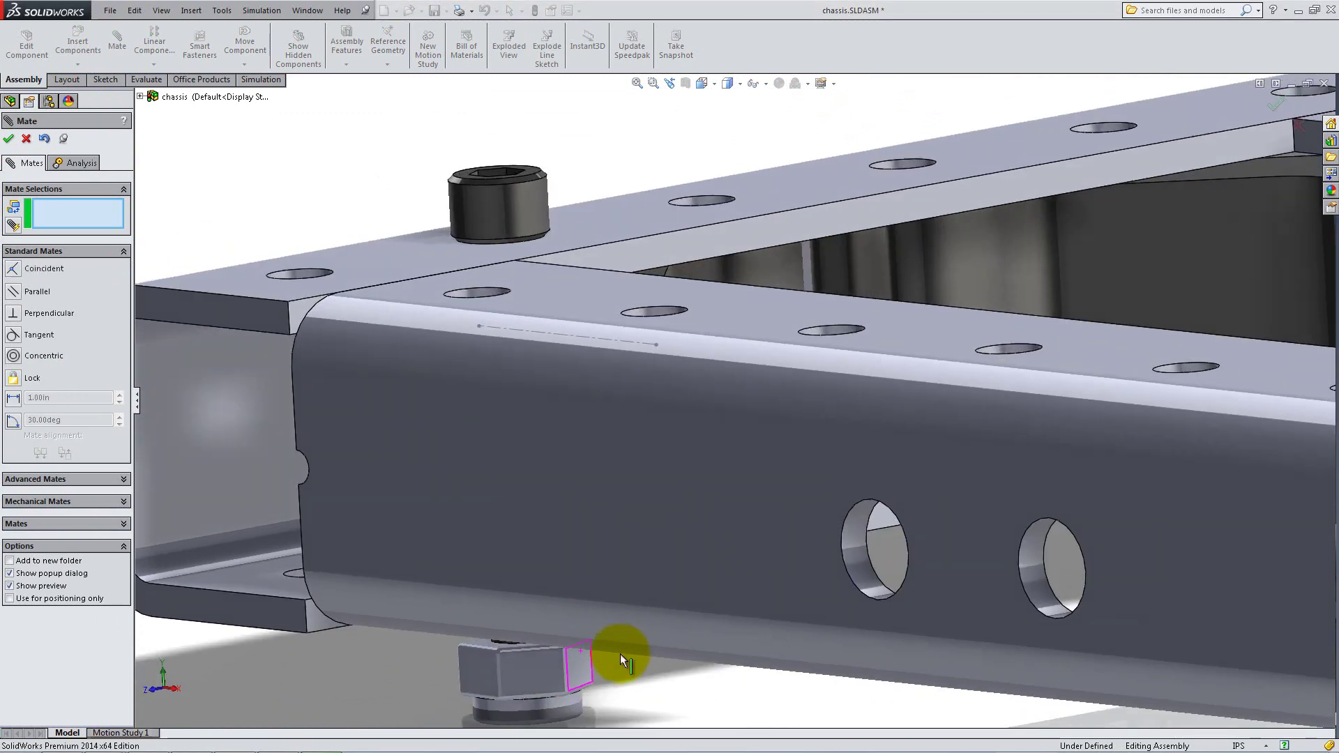
{"action": "left_click", "coordinate": [480, 642]}
{"action": "middle_click_drag", "start_coordinate": [421, 671], "coordinate": [439, 590]}
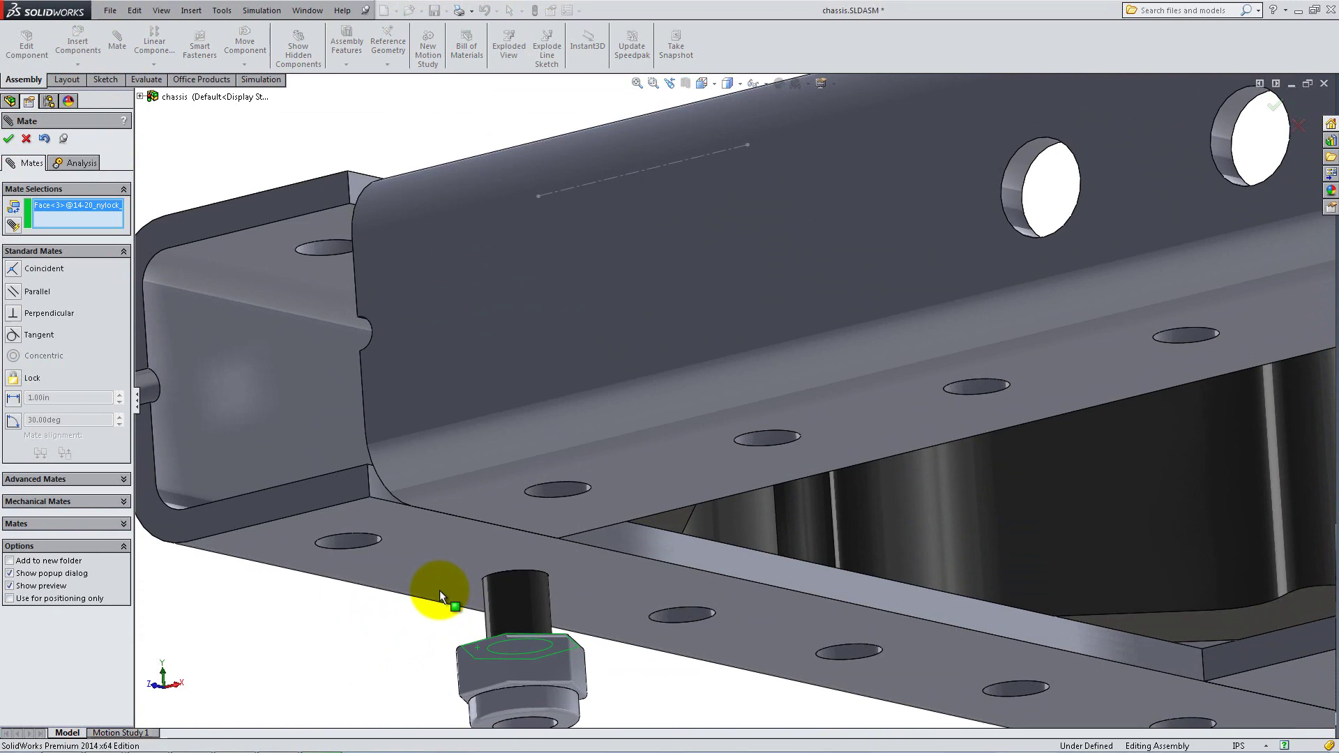
{"action": "left_click", "coordinate": [440, 590]}
{"action": "left_click", "coordinate": [425, 613]}
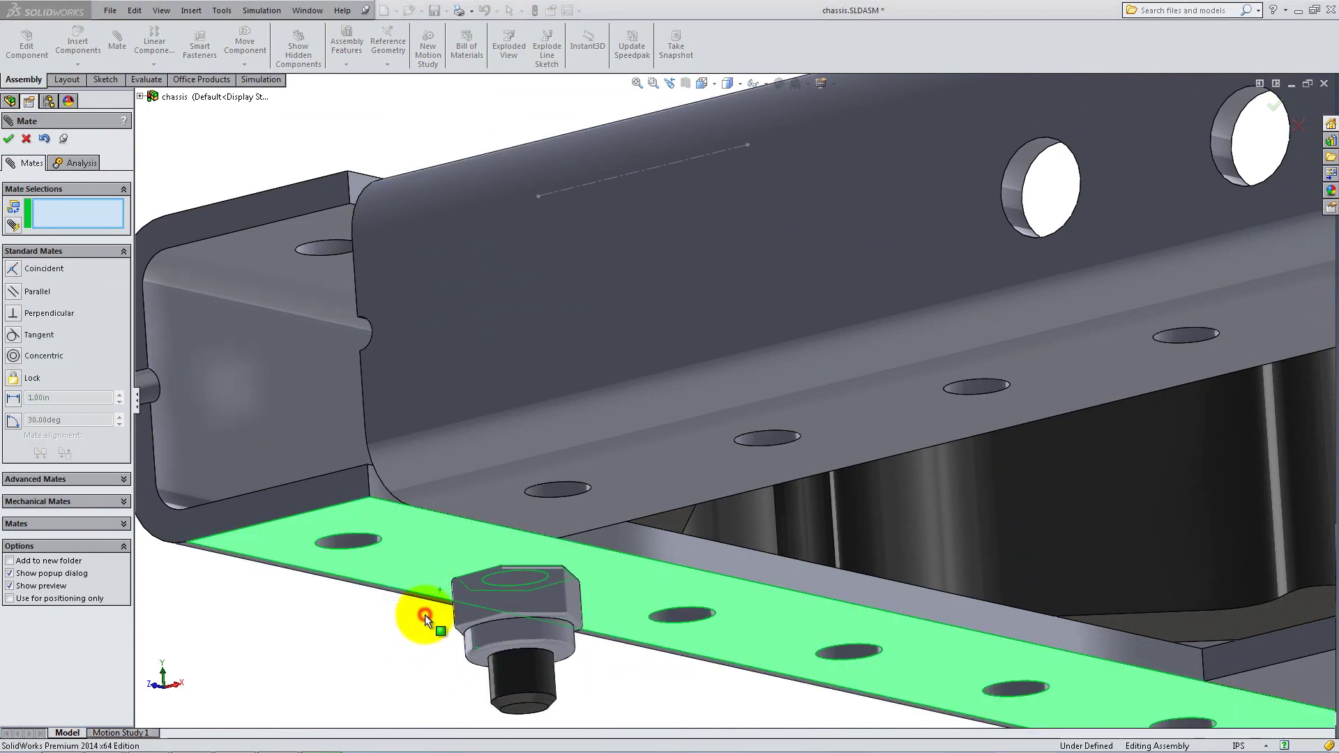
Step: Mate a flat side of the nut to the flange face, fully defining the nut
{"action": "left_click", "coordinate": [467, 603]}
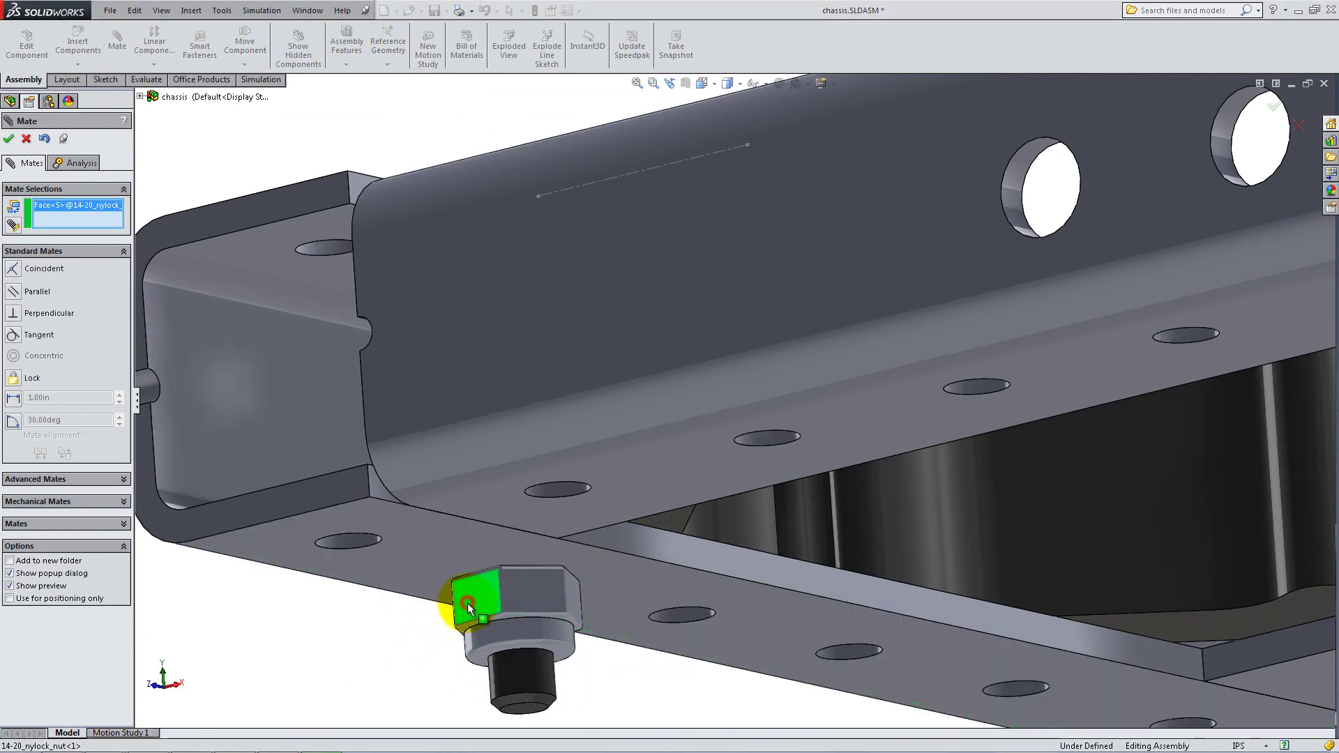
{"action": "left_click", "coordinate": [332, 490]}
{"action": "left_click", "coordinate": [312, 515]}
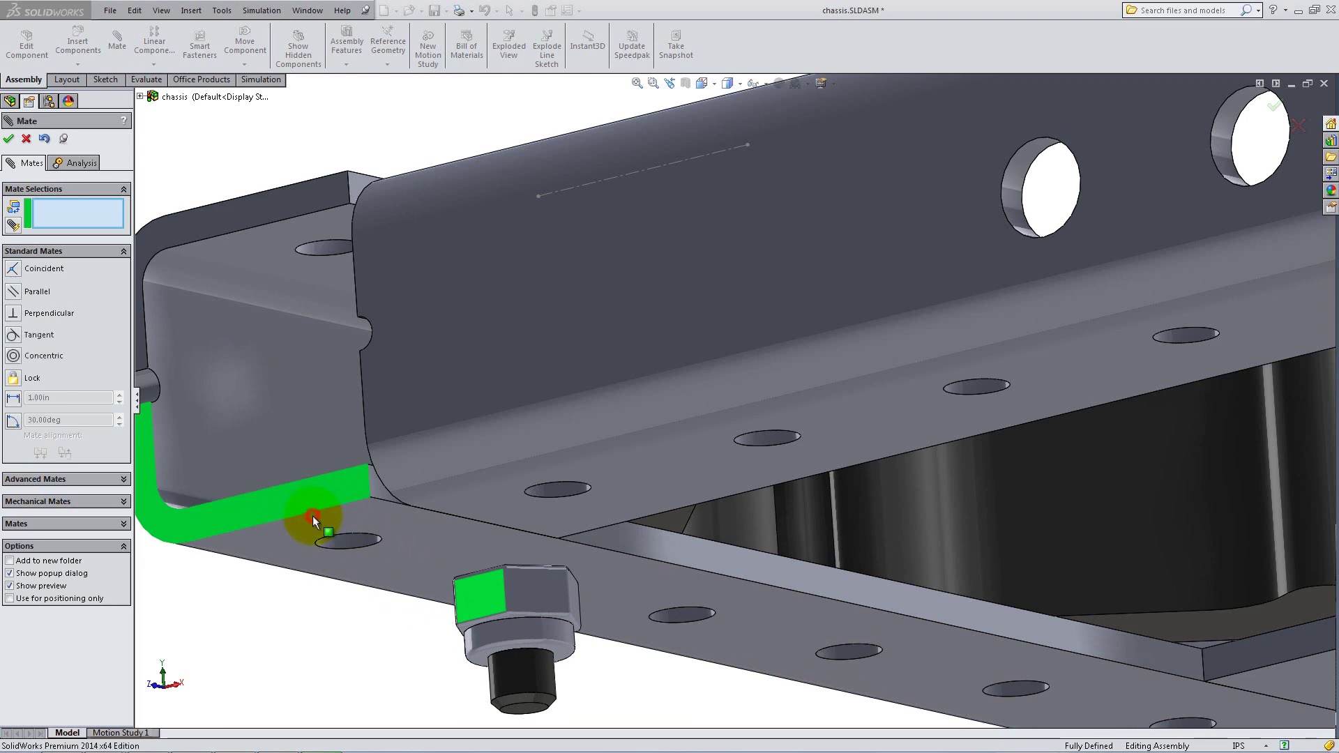
Step: Close the mate tool and switch the chassis to Isometric view
{"action": "left_click", "coordinate": [9, 138]}
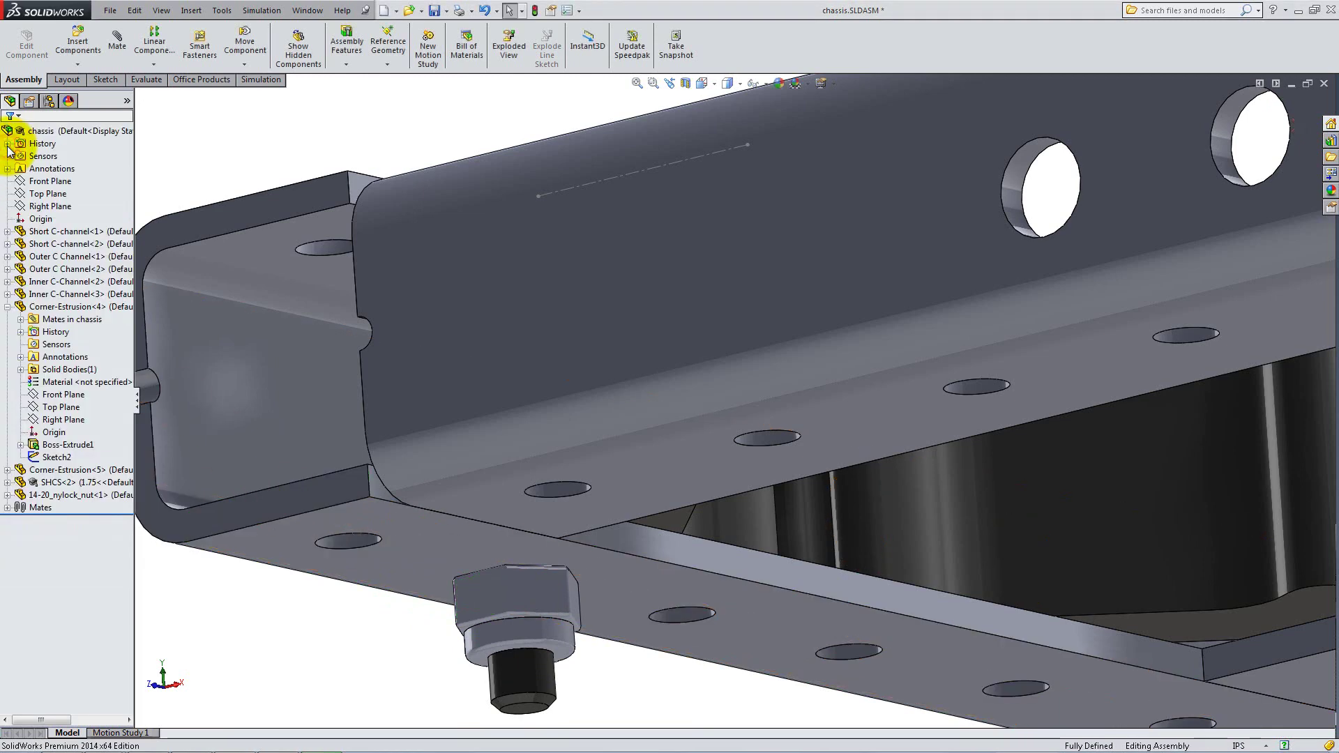
{"action": "key", "text": "space"}
{"action": "left_click", "coordinate": [117, 197]}
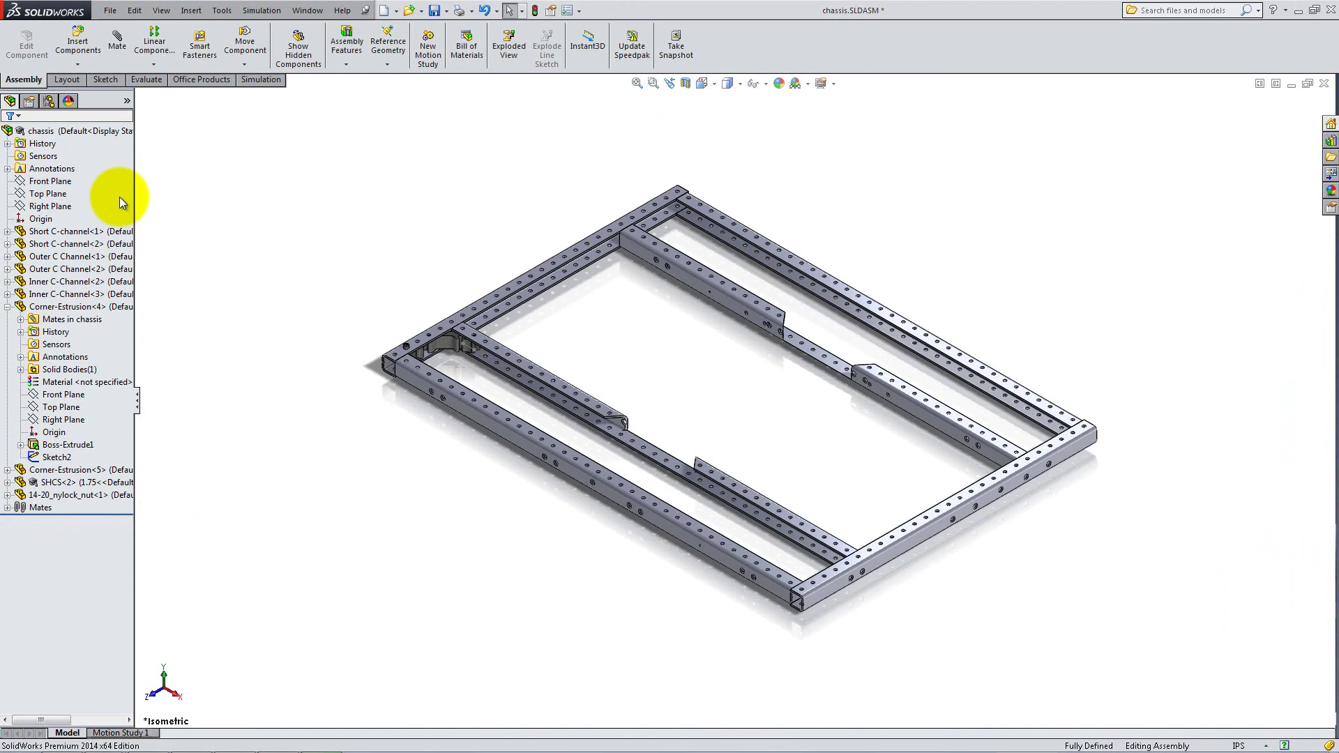
Step: Start a linear component pattern along the short channel edge with 1 in spacing and 4 instances
{"action": "left_click", "coordinate": [157, 51]}
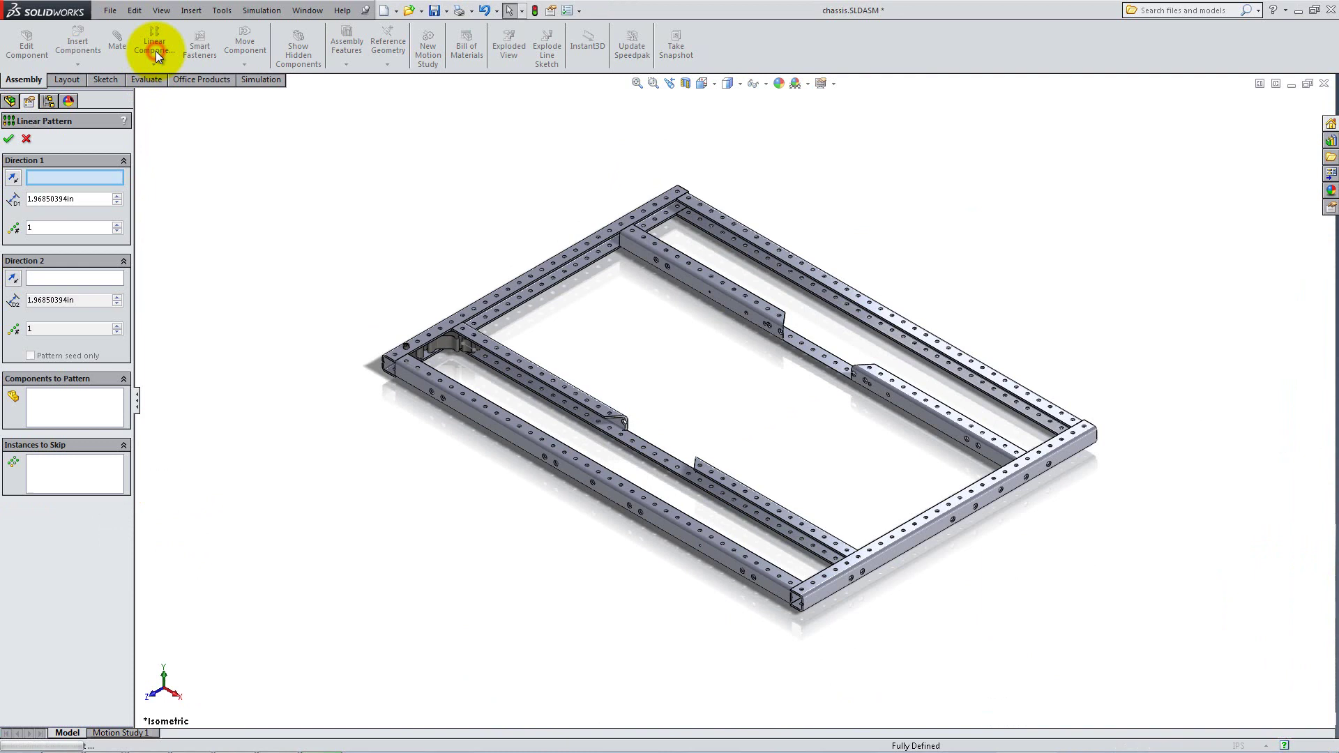
{"action": "left_click", "coordinate": [430, 350]}
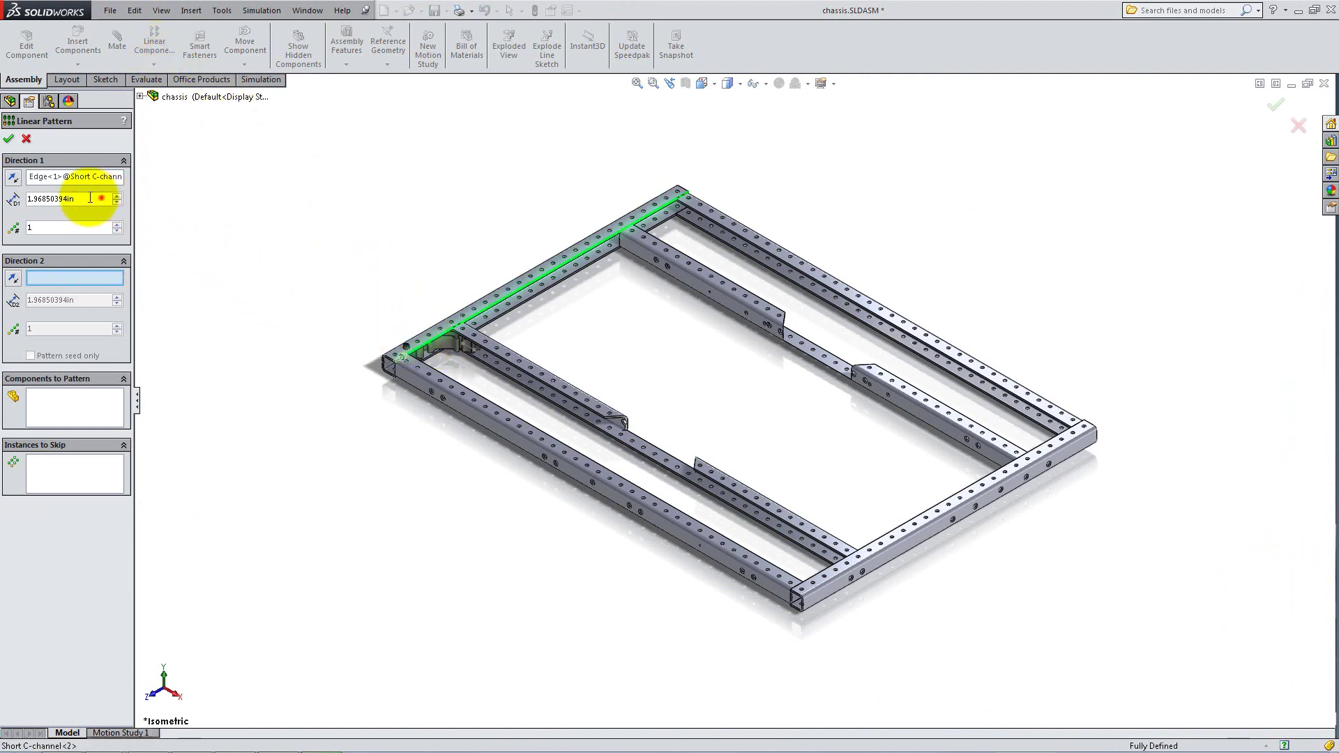
{"action": "left_click_drag", "start_coordinate": [101, 198], "coordinate": [24, 199]}
{"action": "type", "text": "1"}
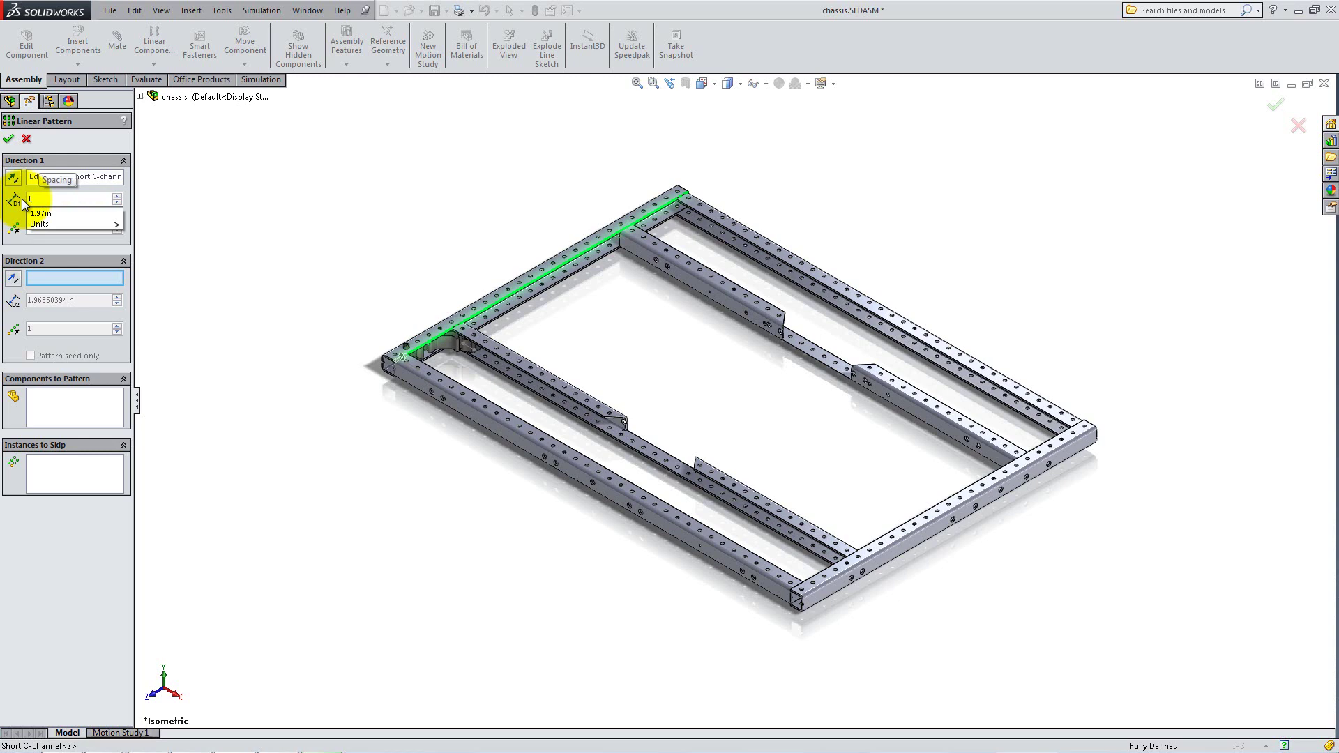
{"action": "left_click", "coordinate": [38, 232]}
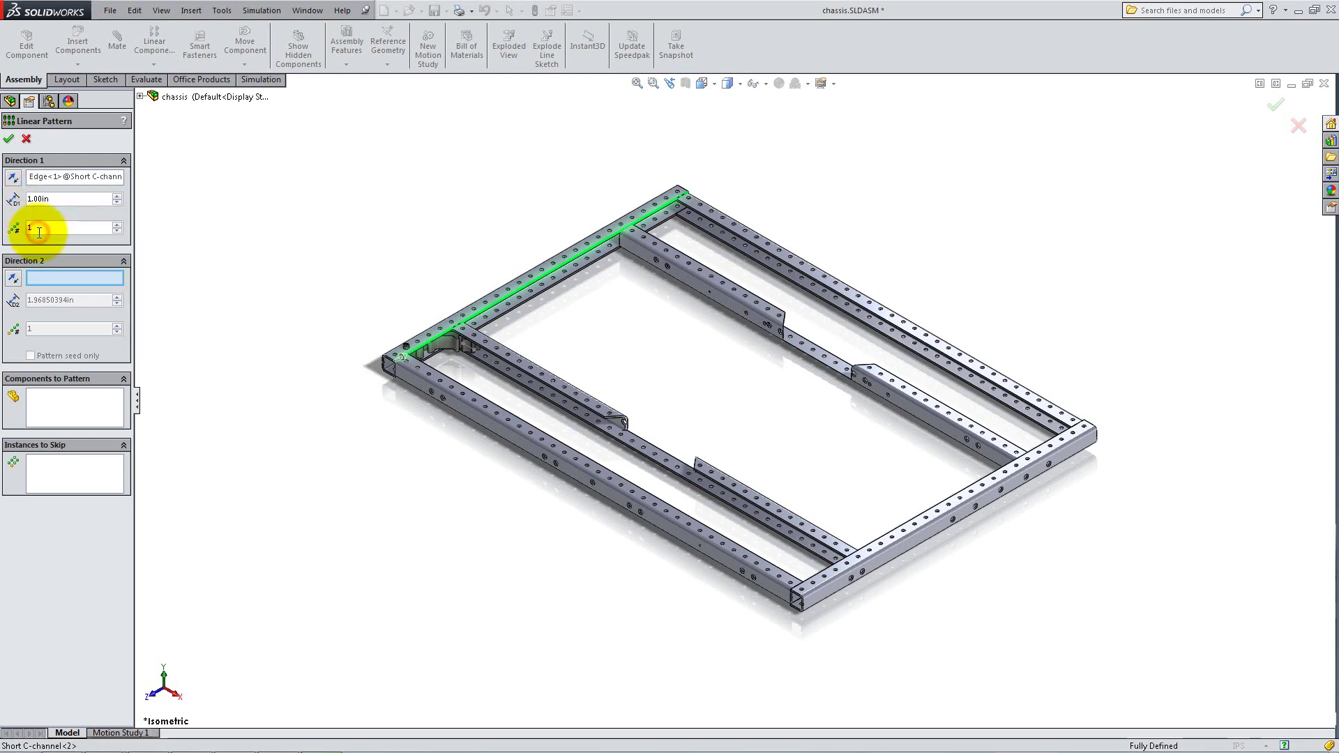
{"action": "key", "text": "BackSpace"}
{"action": "type", "text": "4"}
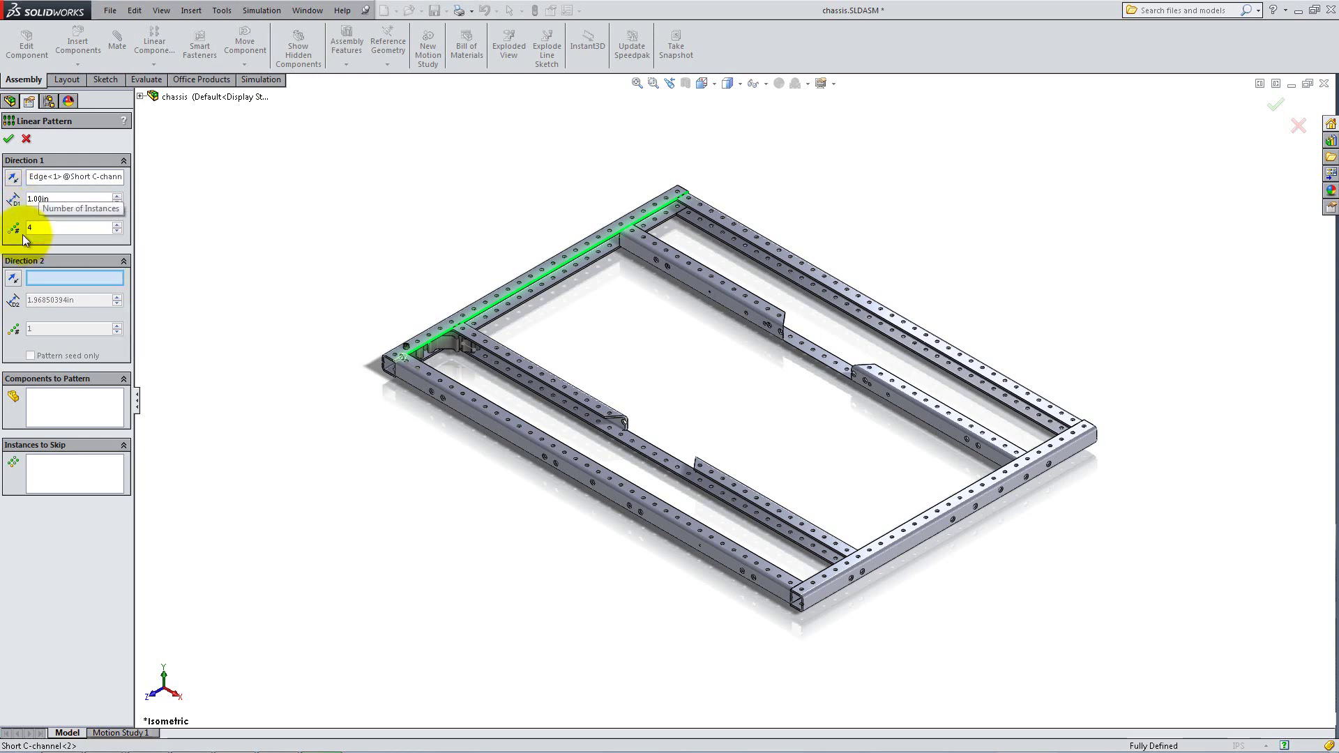
Step: Add SHCS<2> and 14-20_nylock_nut<1> to the pattern and create it
{"action": "left_click", "coordinate": [65, 412]}
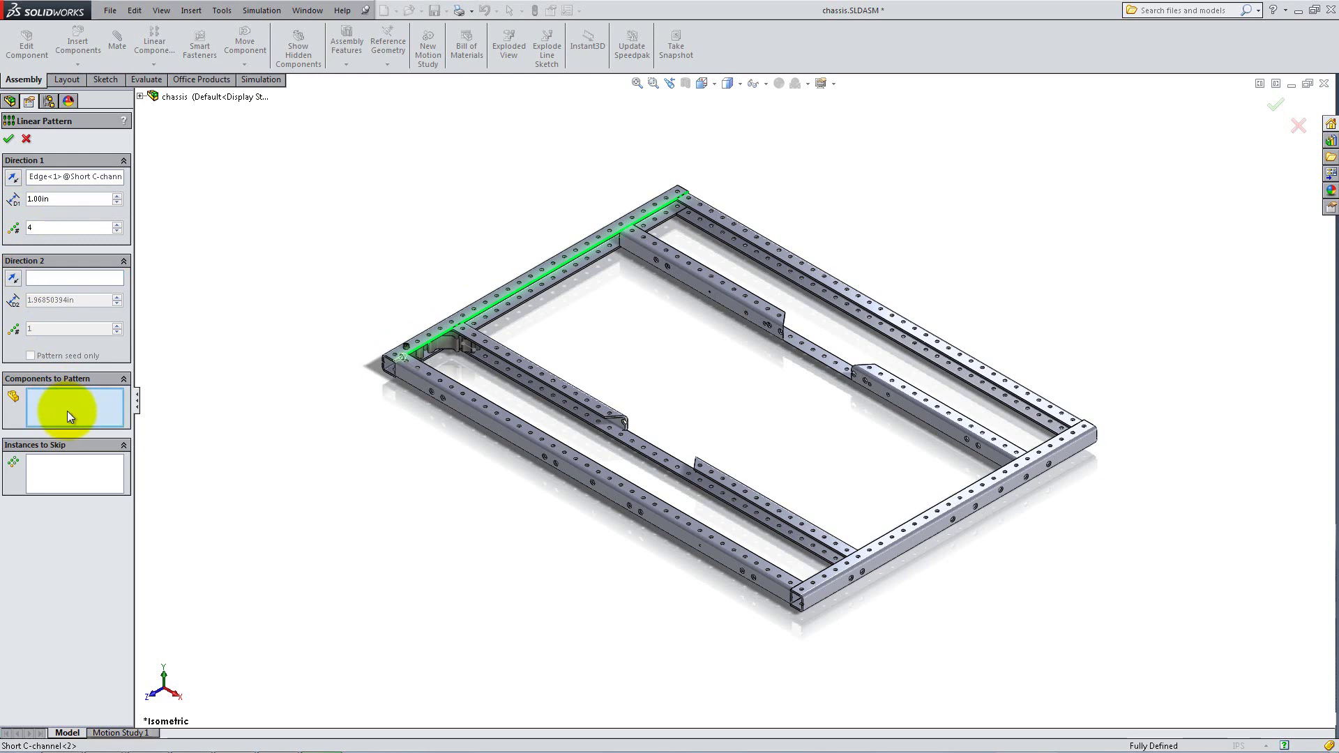
{"action": "left_click", "coordinate": [141, 96]}
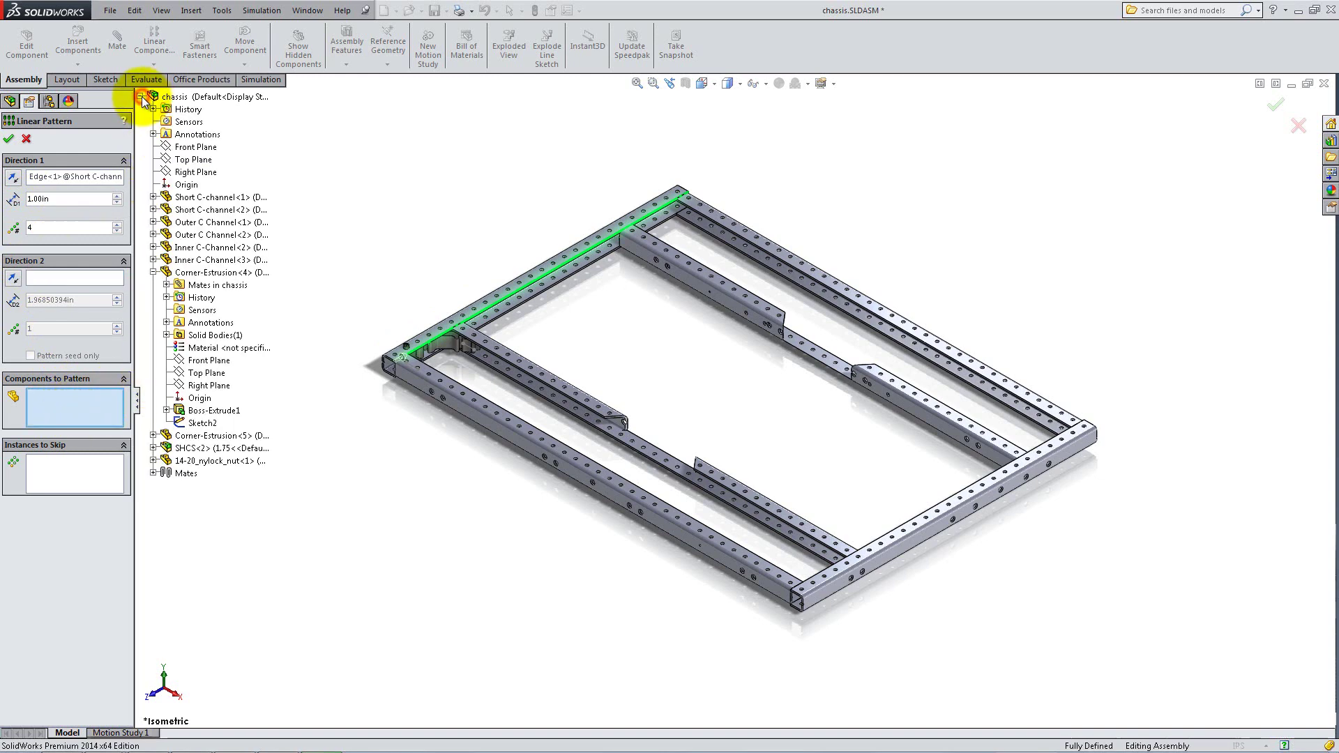
{"action": "left_click", "coordinate": [154, 272]}
{"action": "left_click", "coordinate": [209, 448]}
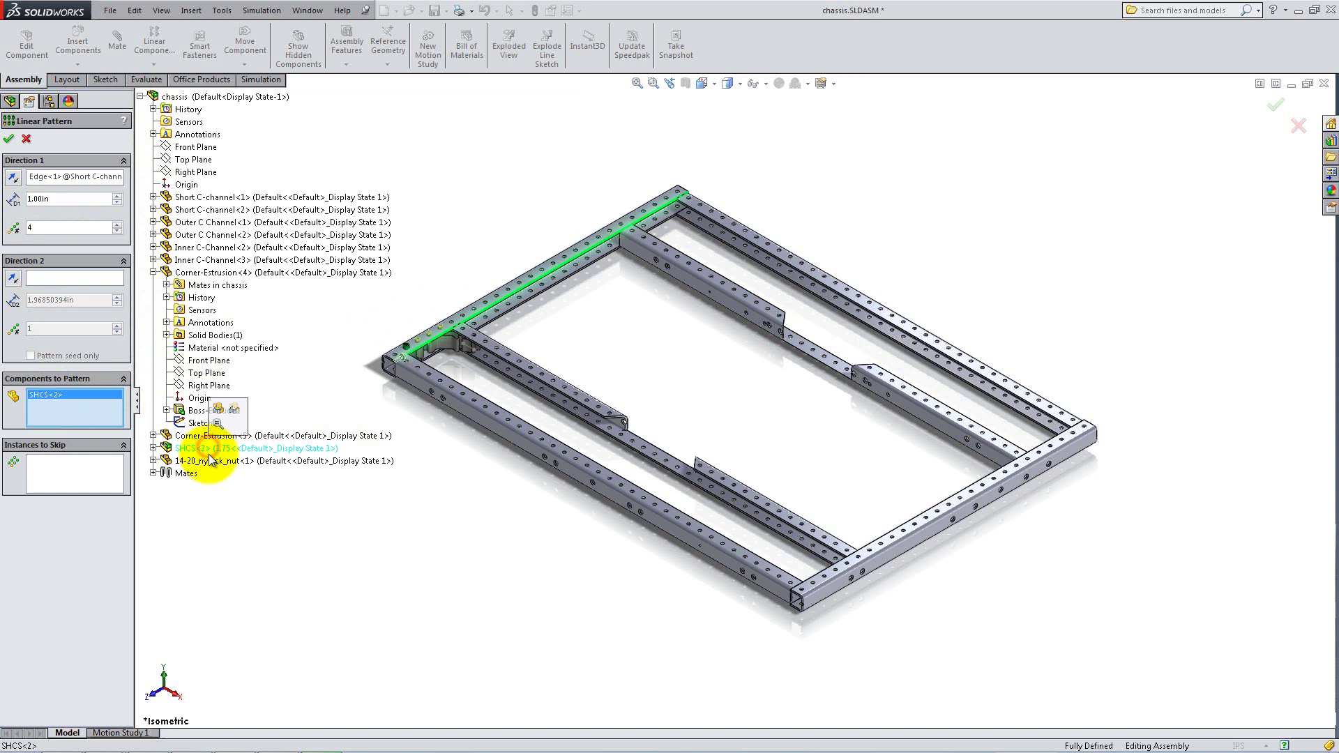
{"action": "left_click", "coordinate": [199, 462]}
{"action": "right_click", "coordinate": [199, 464]}
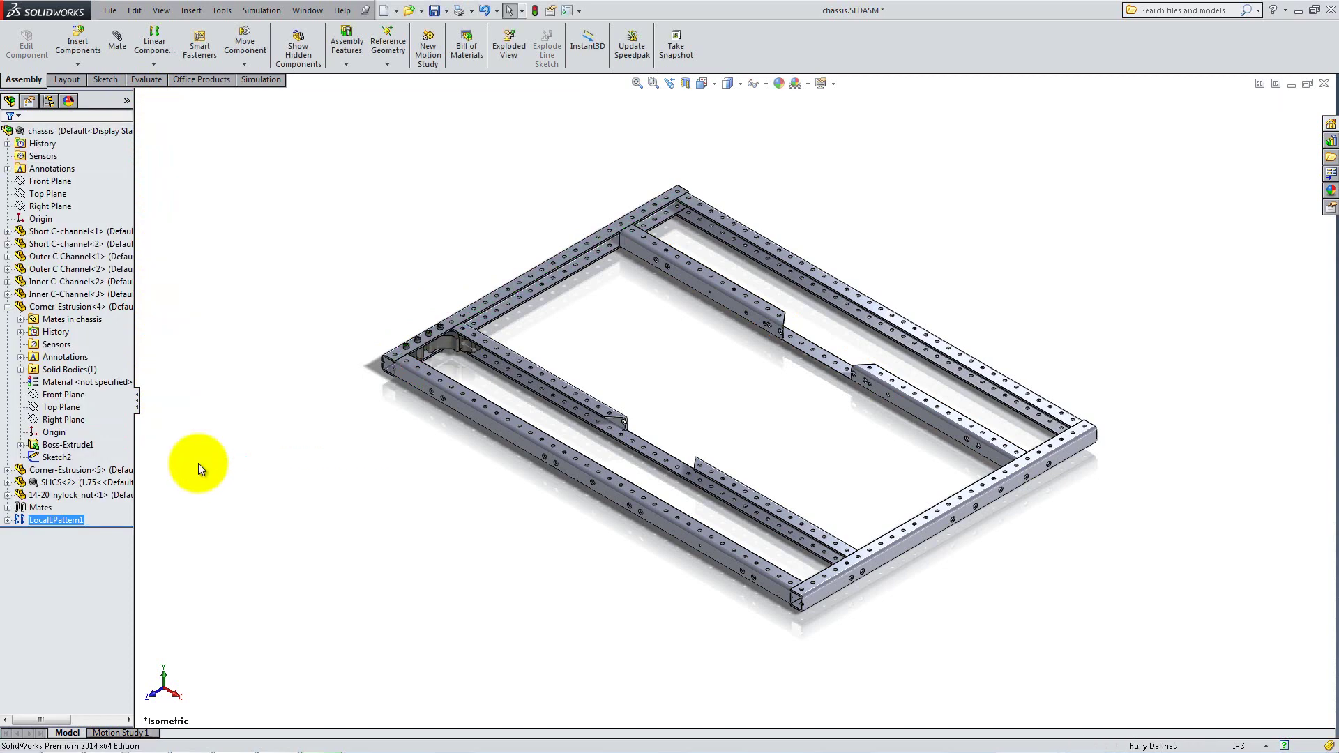